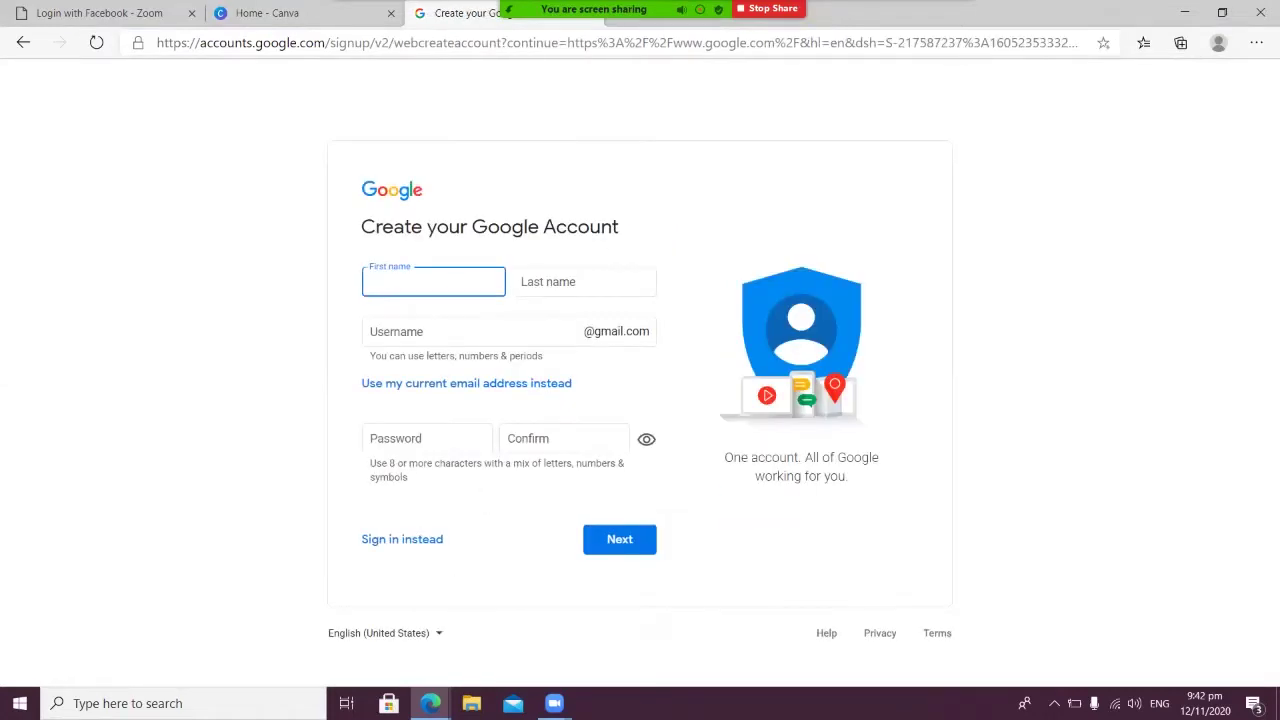
Fill in the new account's first name, last name and a chosen username
{"action": "key", "text": "Tab"}
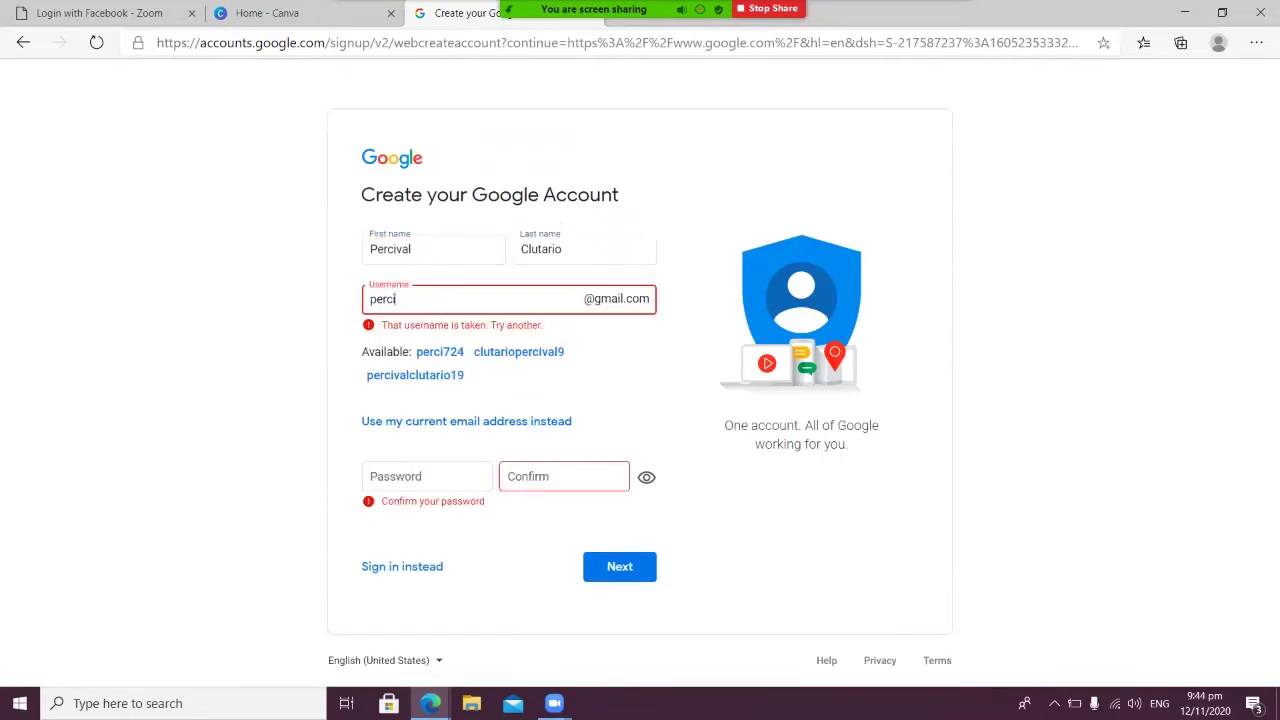
{"action": "type", "text": "1686"}
Enter the account password, confirm it, and submit the sign-up form
{"action": "left_click", "coordinate": [427, 476]}
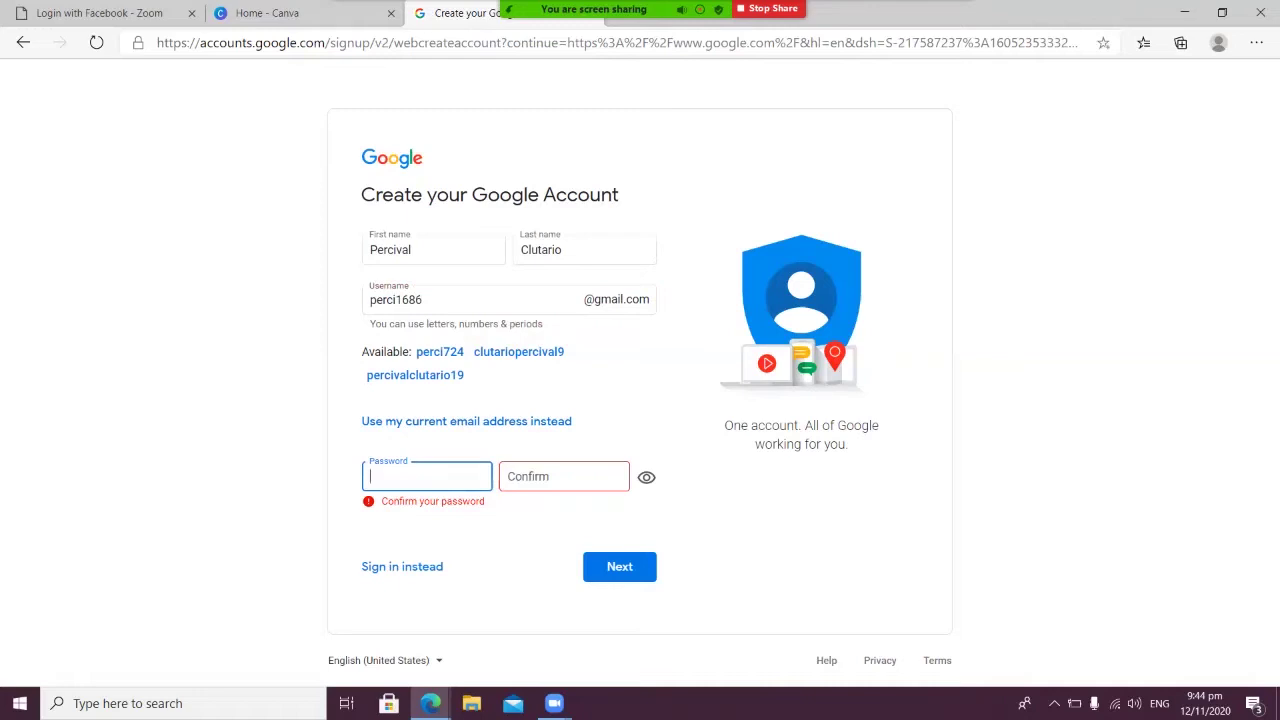
{"action": "type", "text": "••••••••••••••••"}
{"action": "key", "text": "Tab"}
{"action": "type", "text": "••••••••••••••••"}
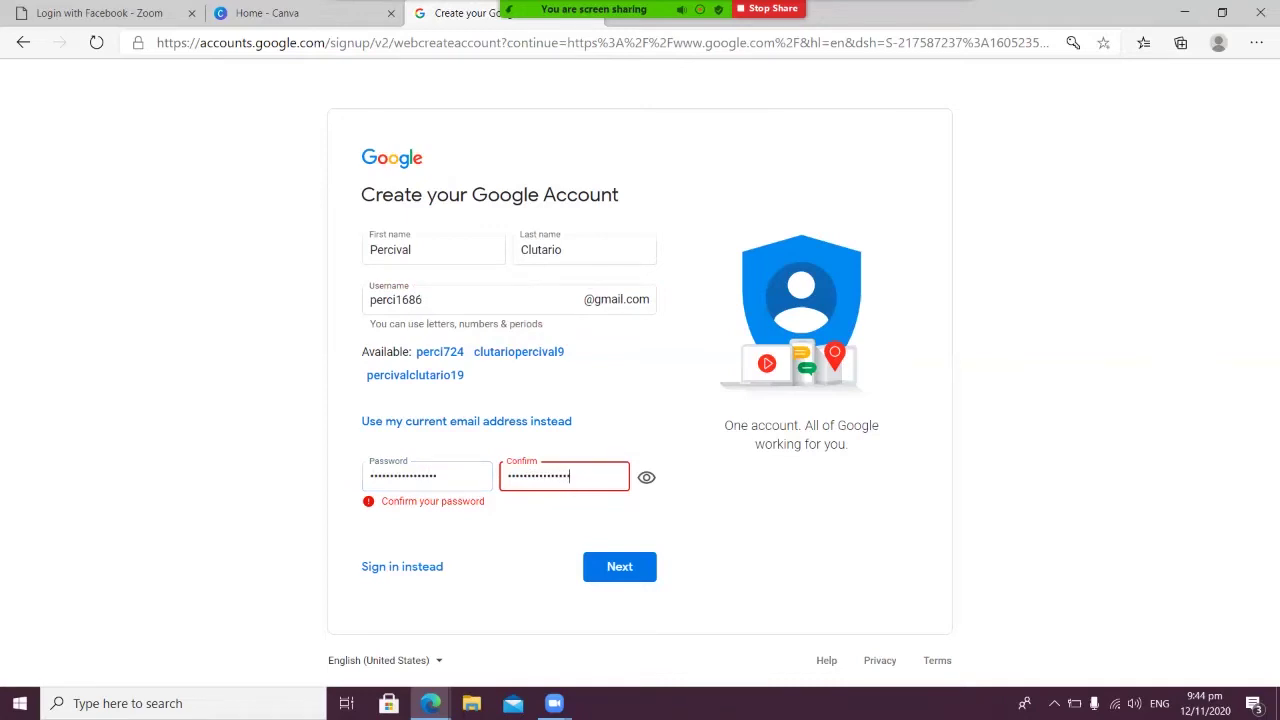
{"action": "key", "text": "Return"}
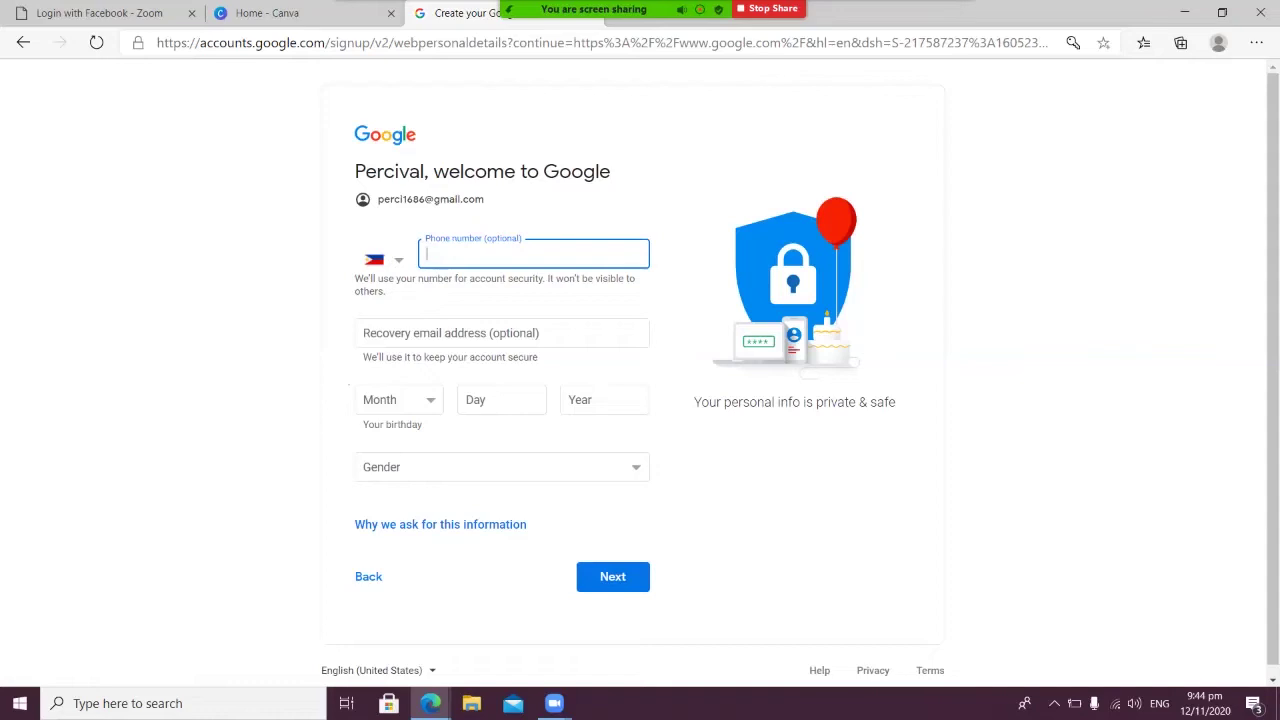
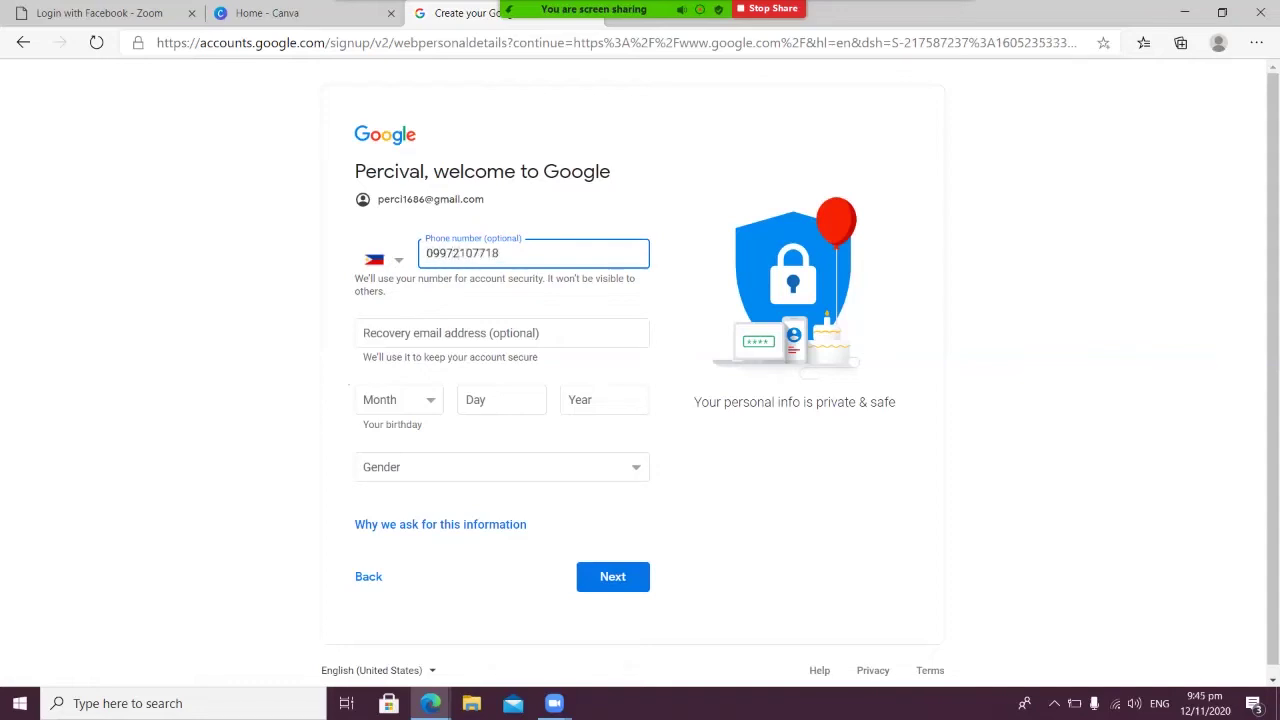
Enter the account's phone number and recovery e-mail address
{"action": "key", "text": "Tab"}
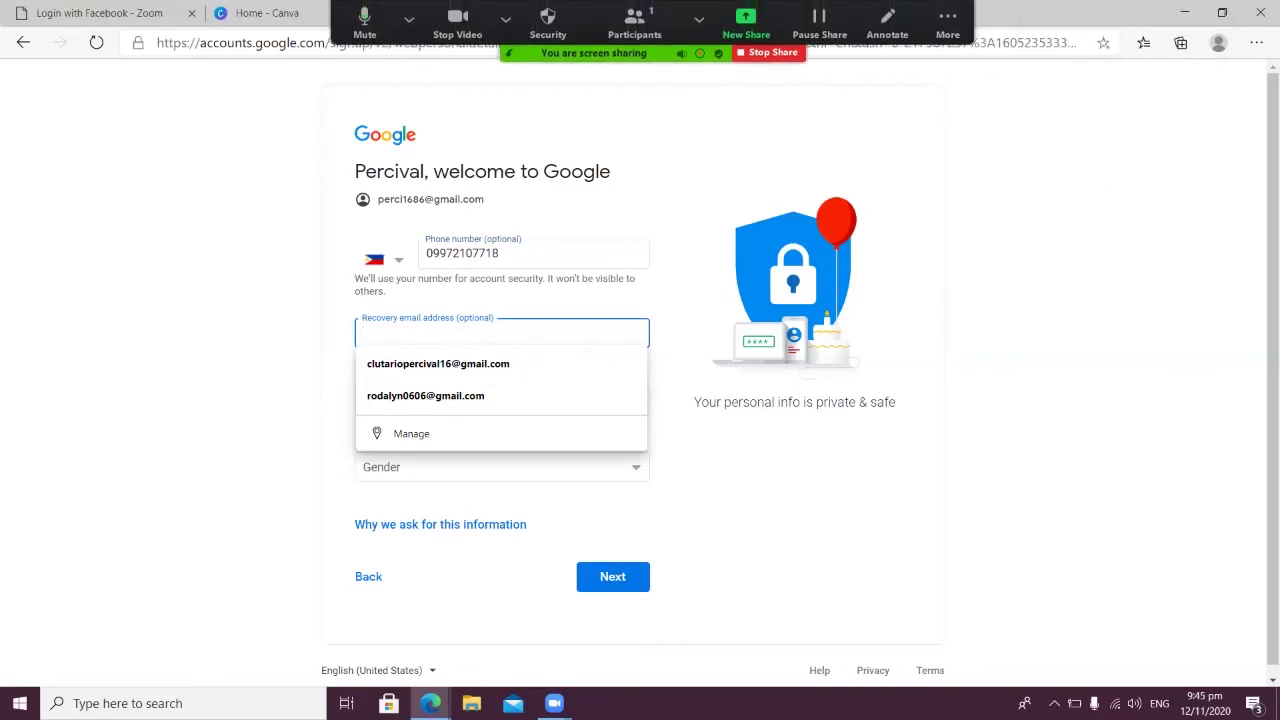
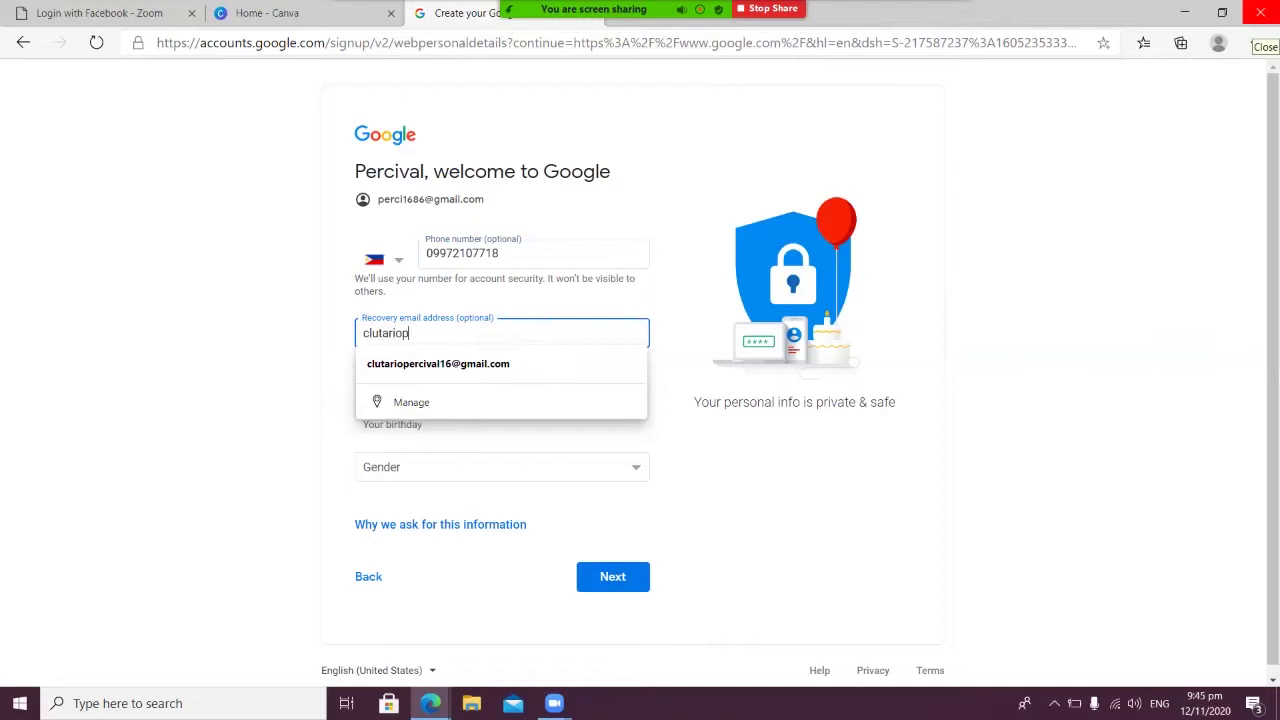
{"action": "key", "text": "Tab"}
{"action": "key", "text": "Down"}
{"action": "key", "text": "Down"}
{"action": "key", "text": "Down"}
{"action": "key", "text": "Down"}
{"action": "key", "text": "Return"}
{"action": "key", "text": "Tab"}
{"action": "type", "text": "16"}
{"action": "key", "text": "Return"}
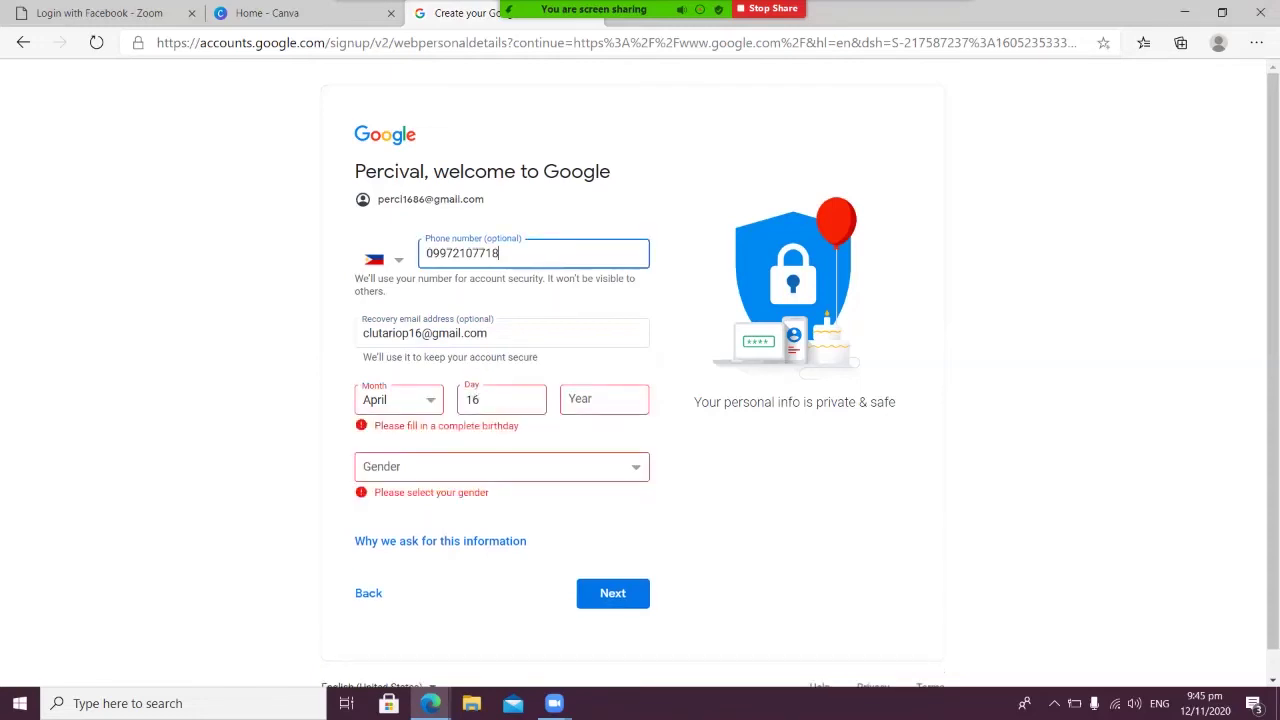
{"action": "left_click", "coordinate": [500, 466]}
{"action": "left_click", "coordinate": [400, 507]}
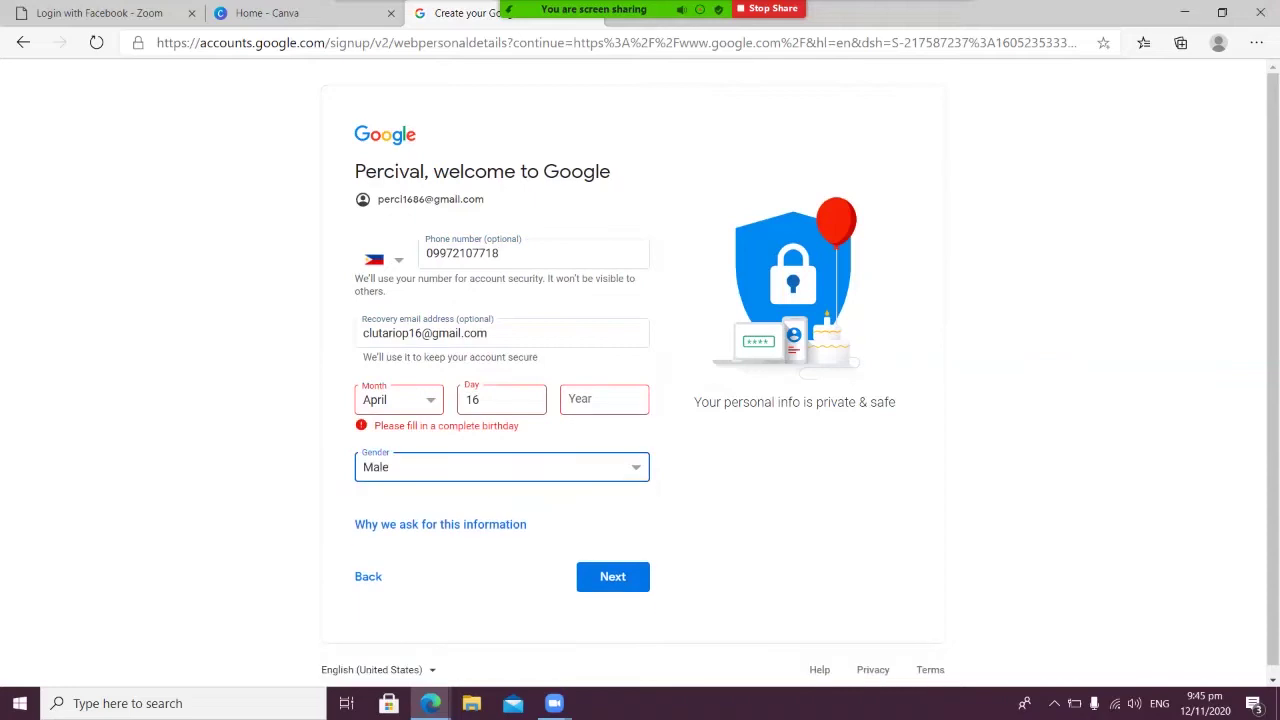
{"action": "left_click", "coordinate": [604, 399]}
{"action": "type", "text": "1986"}
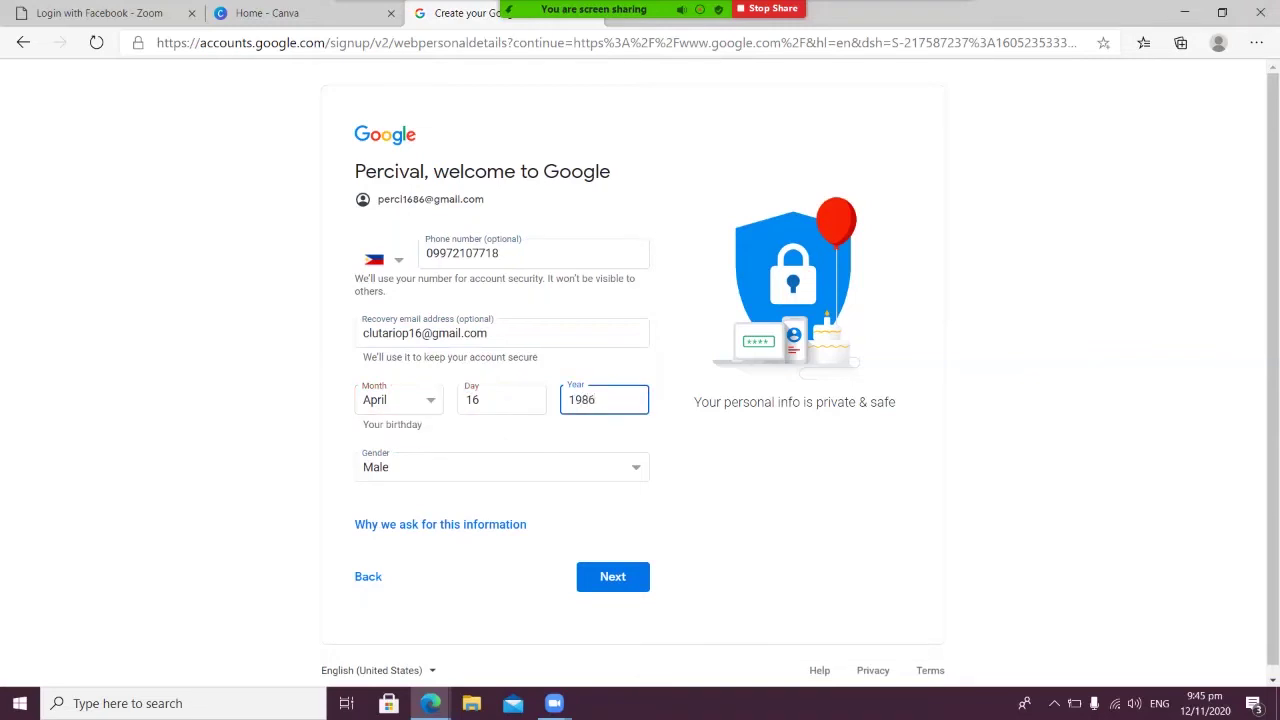
{"action": "left_click", "coordinate": [612, 576]}
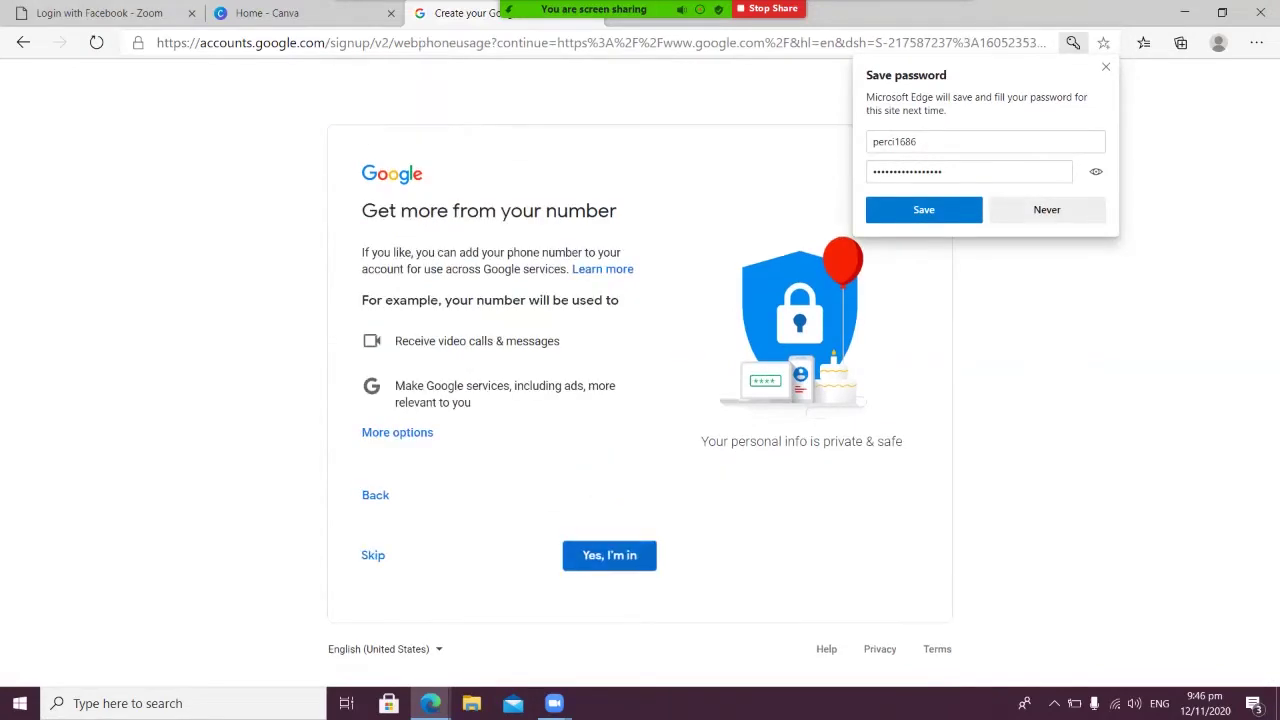
Accept phone-number use, let Edge save the password, and agree to Google's privacy terms
{"action": "left_click", "coordinate": [609, 555]}
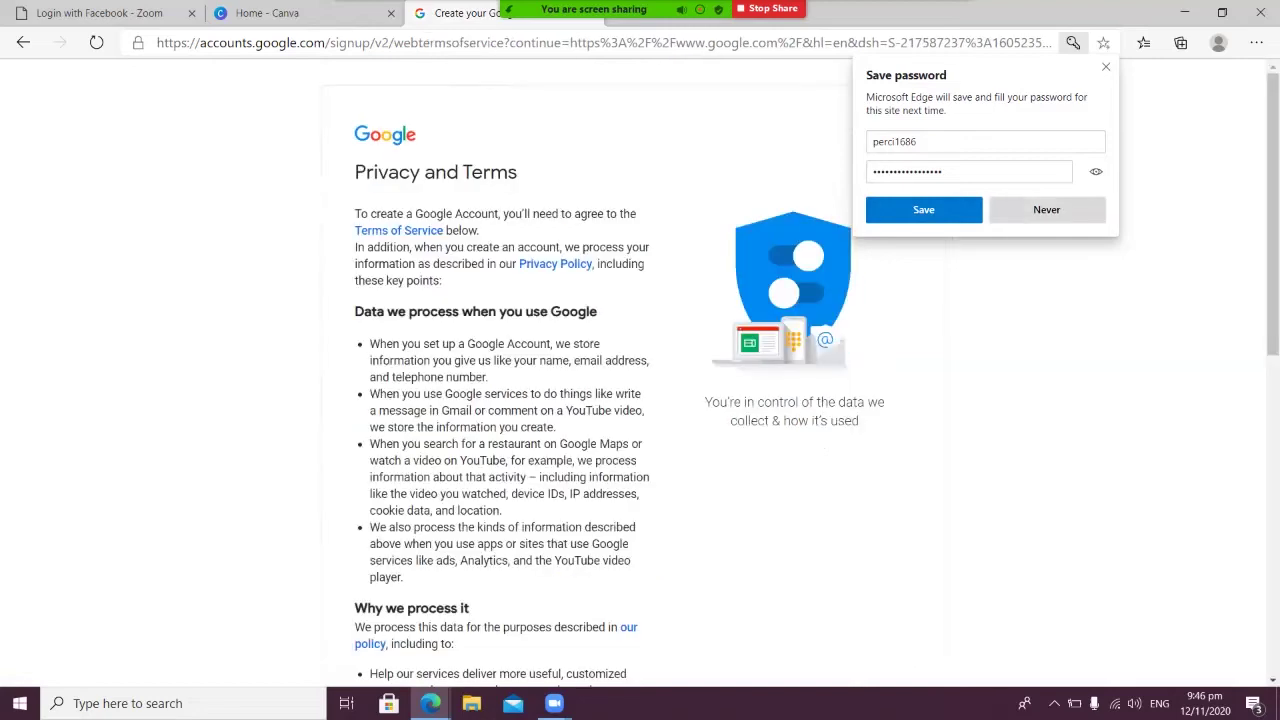
{"action": "left_click", "coordinate": [923, 209]}
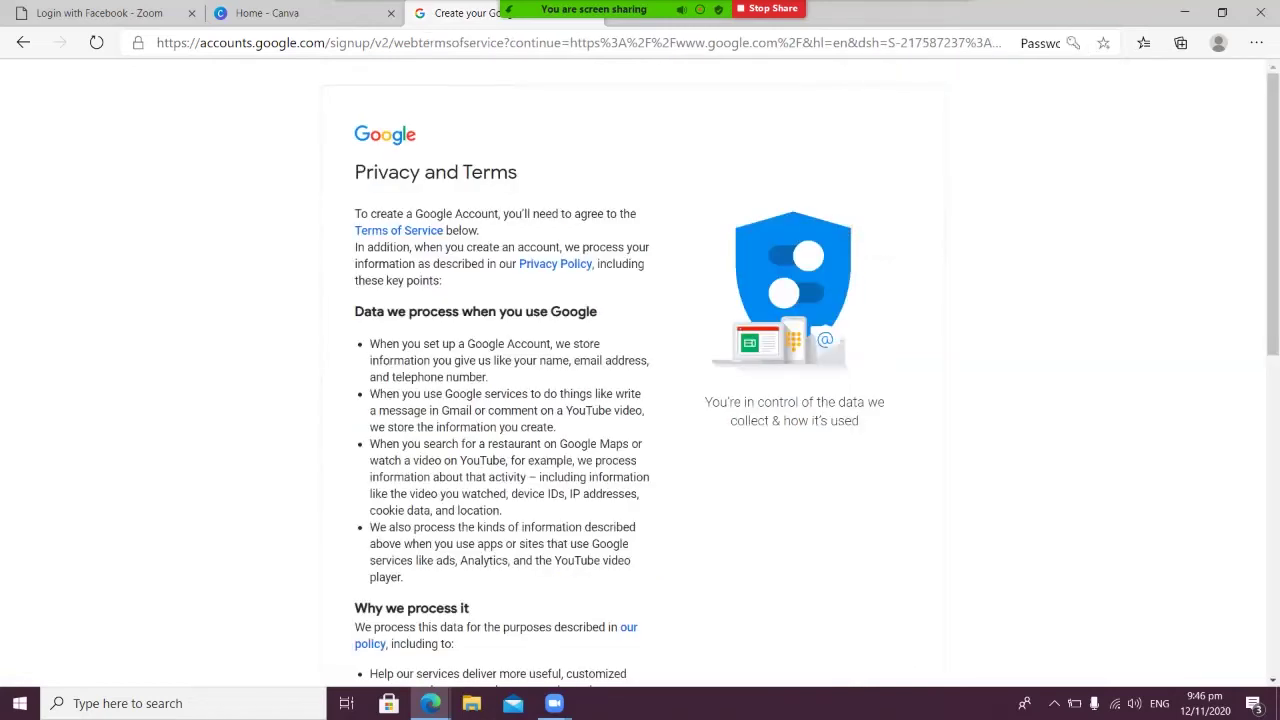
{"action": "scroll", "coordinate": [640, 380], "scroll_direction": "down", "scroll_amount": 15}
{"action": "left_click", "coordinate": [612, 583]}
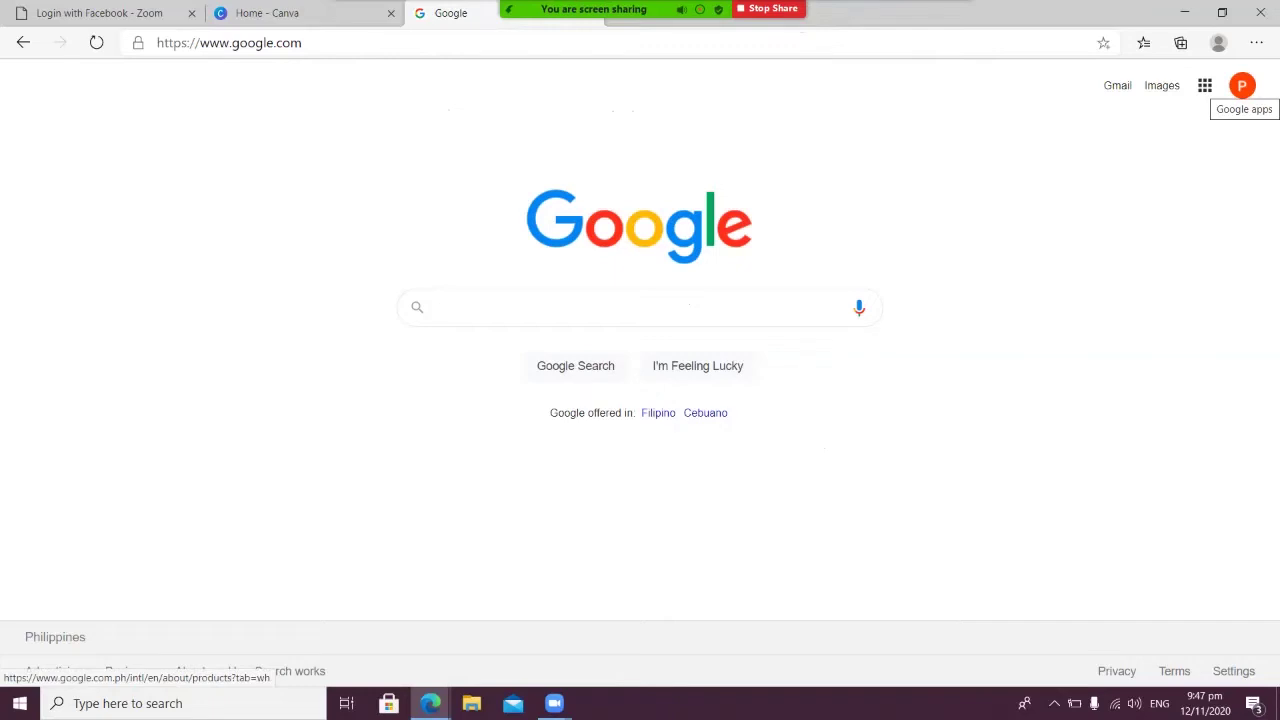
Go to YouTube from the Google apps grid and reload it signed in
{"action": "left_click", "coordinate": [1205, 85]}
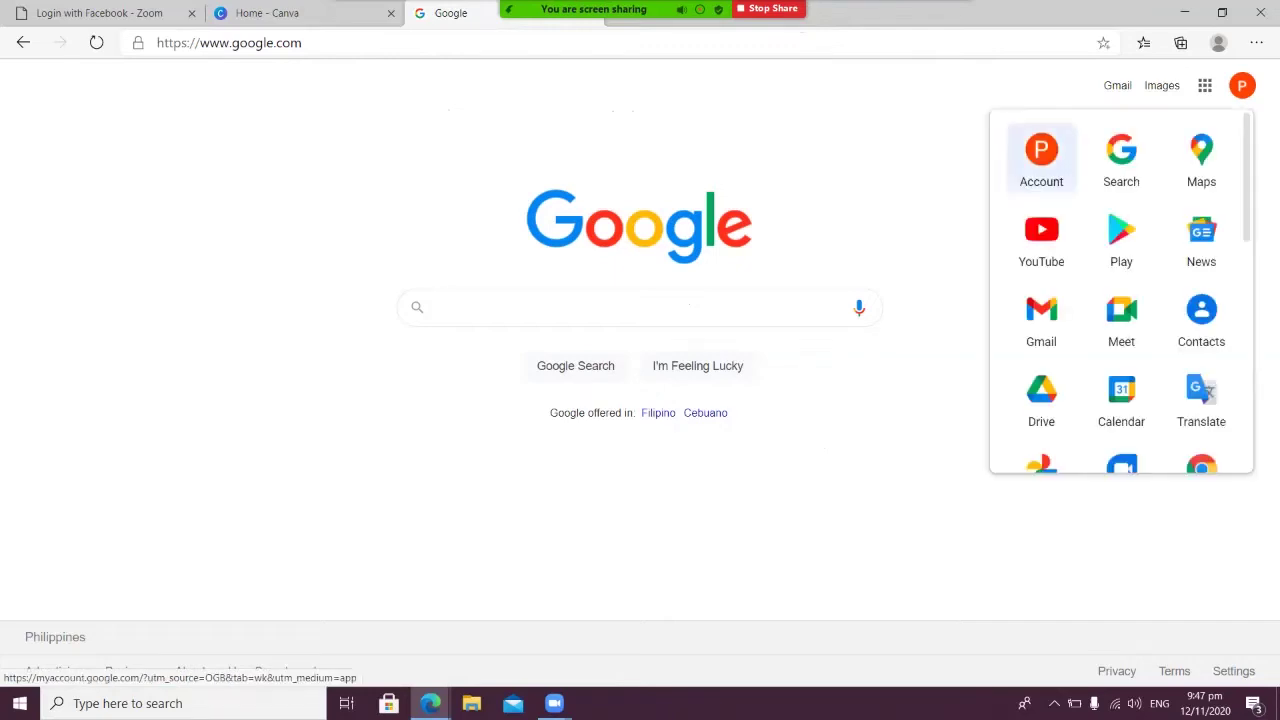
{"action": "left_click", "coordinate": [1041, 240]}
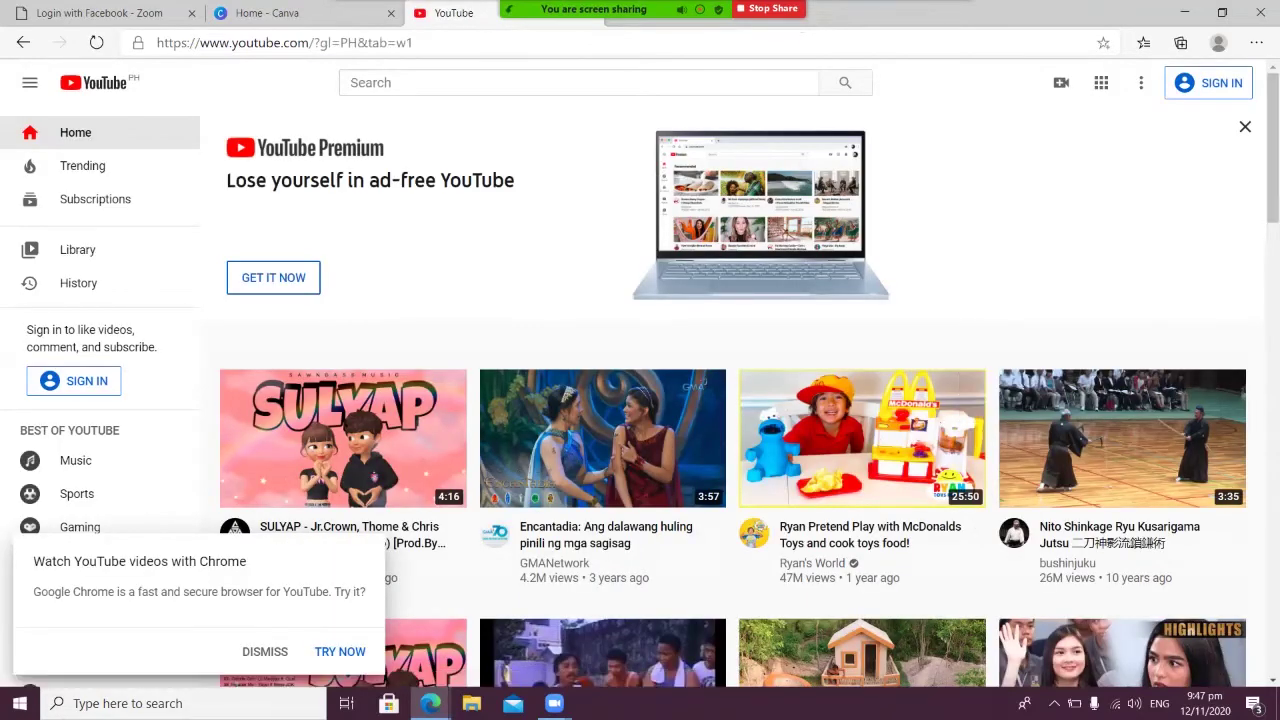
{"action": "key", "text": "F5"}
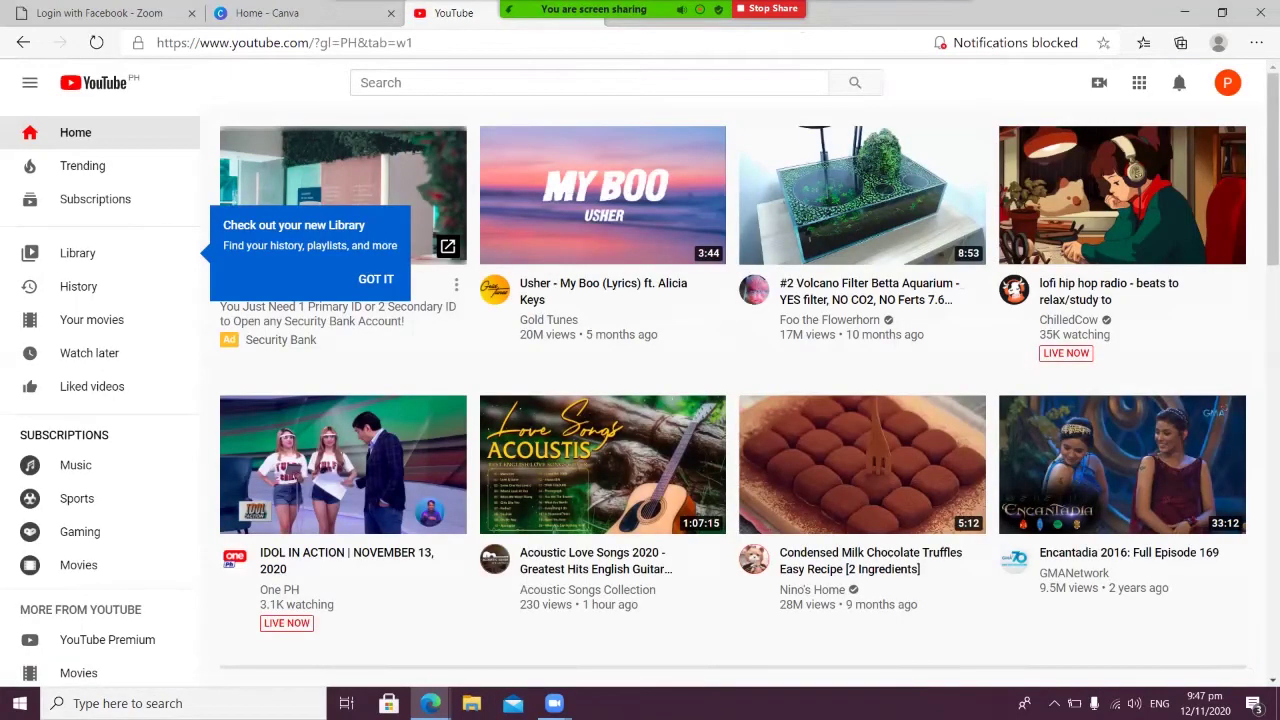
Create a new YouTube channel with the custom name VALPER-TV
{"action": "left_click", "coordinate": [1227, 82]}
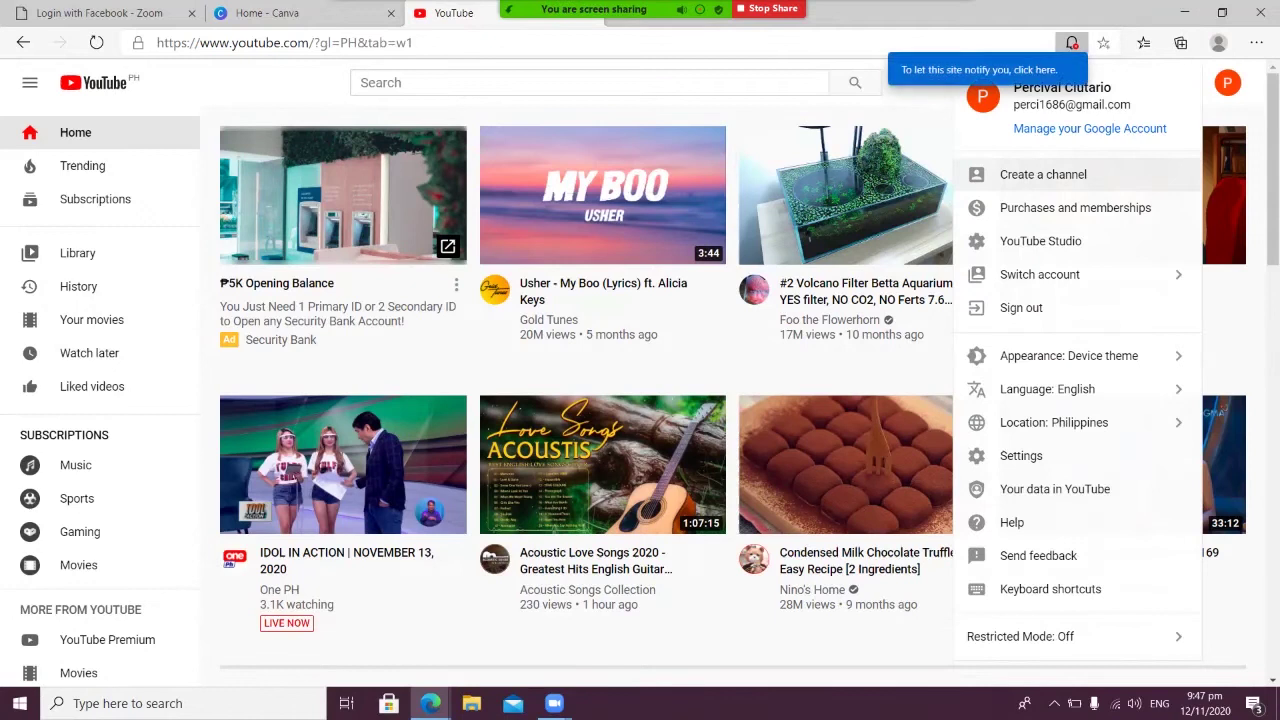
{"action": "left_click", "coordinate": [1043, 174]}
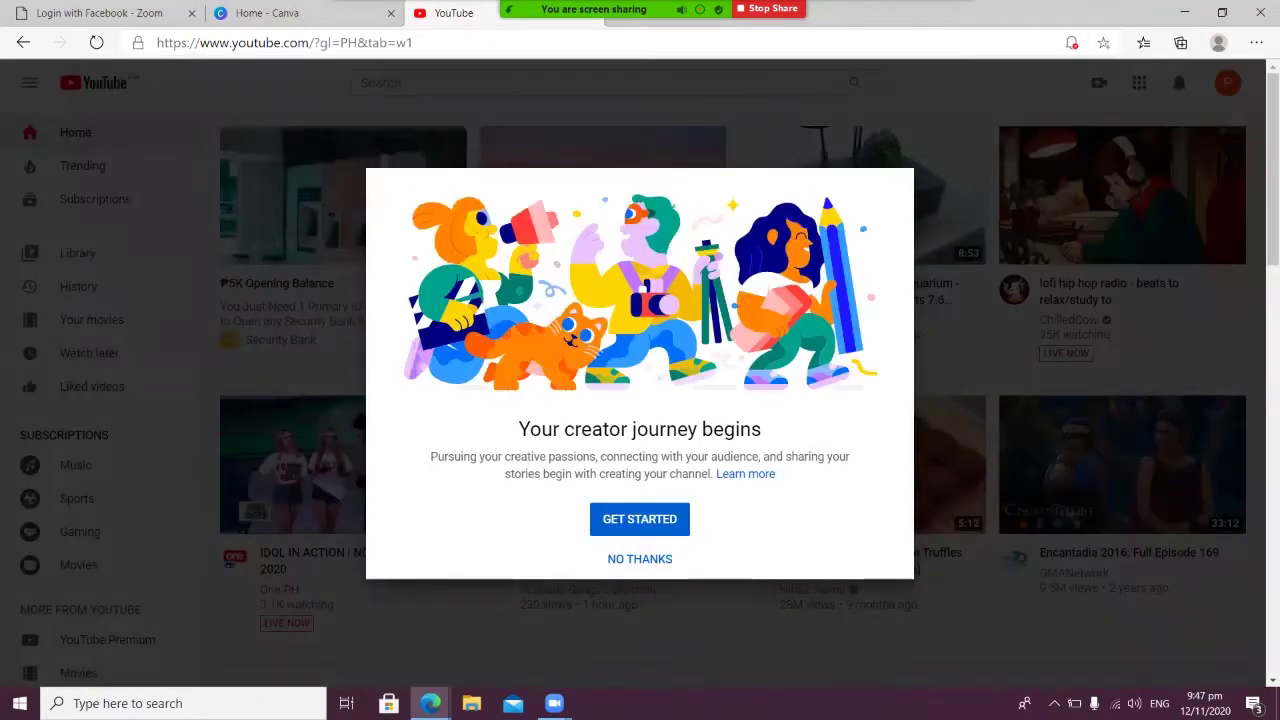
{"action": "left_click", "coordinate": [639, 518]}
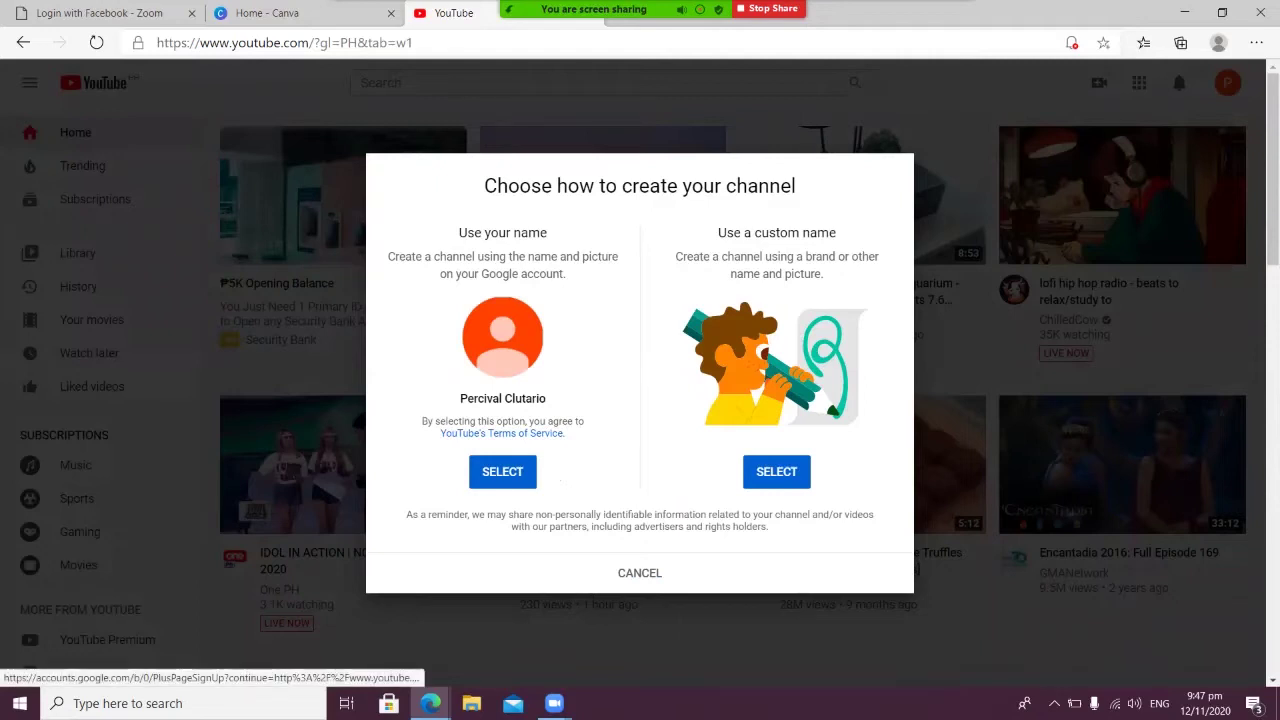
{"action": "left_click", "coordinate": [776, 471]}
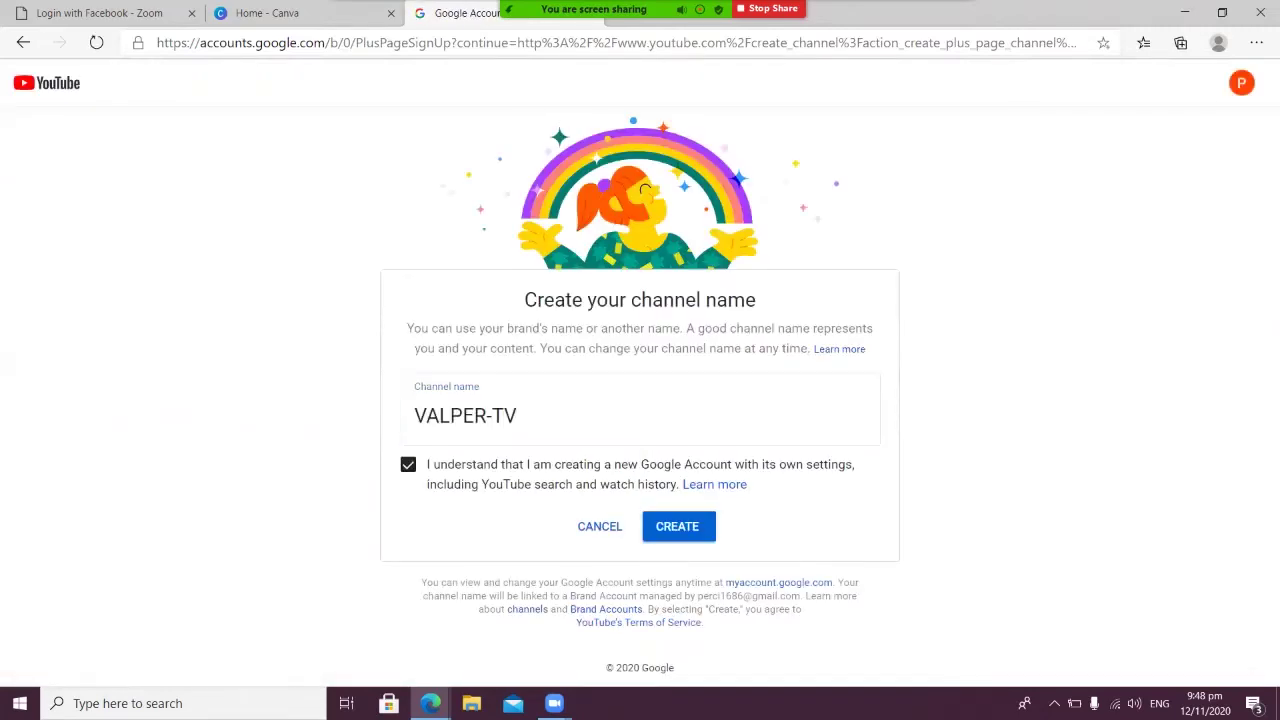
{"action": "key", "text": "Return"}
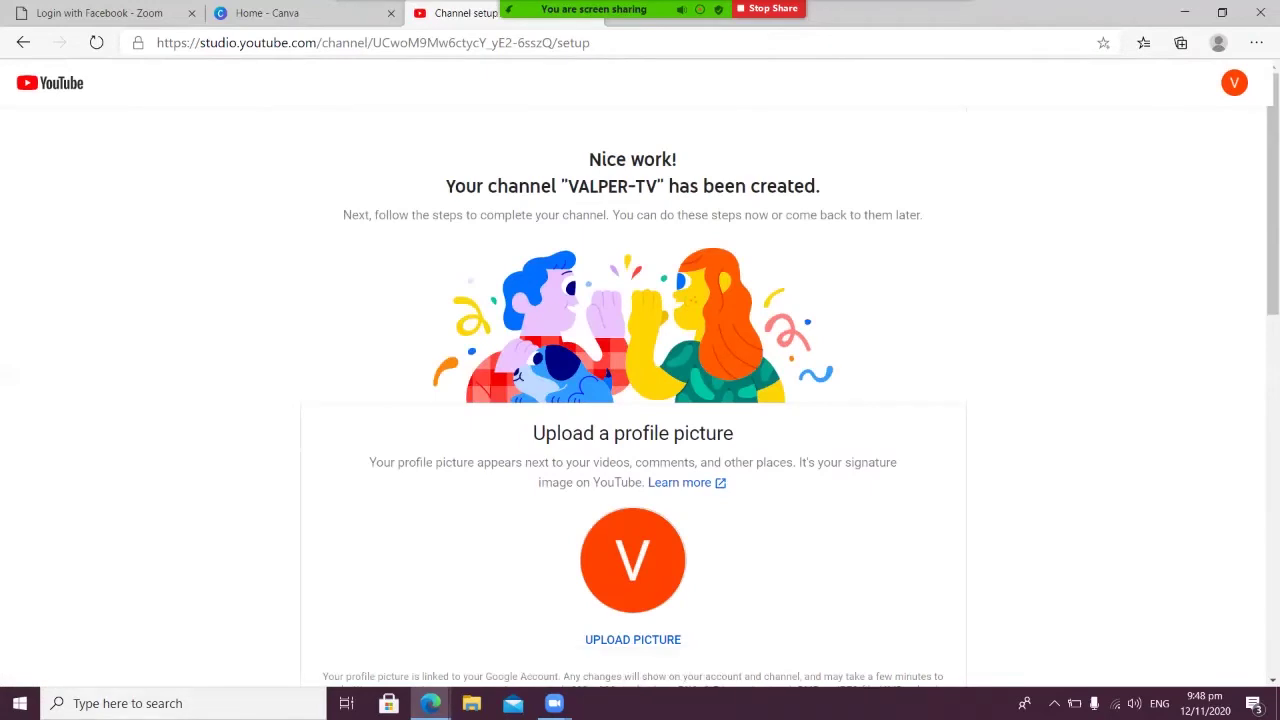
Look over the profile-picture setup step, then start and cancel choosing a picture file
{"action": "scroll", "coordinate": [640, 400], "scroll_direction": "down", "scroll_amount": 7}
{"action": "scroll", "coordinate": [640, 400], "scroll_direction": "up", "scroll_amount": 7}
{"action": "scroll", "coordinate": [640, 400], "scroll_direction": "down", "scroll_amount": 15}
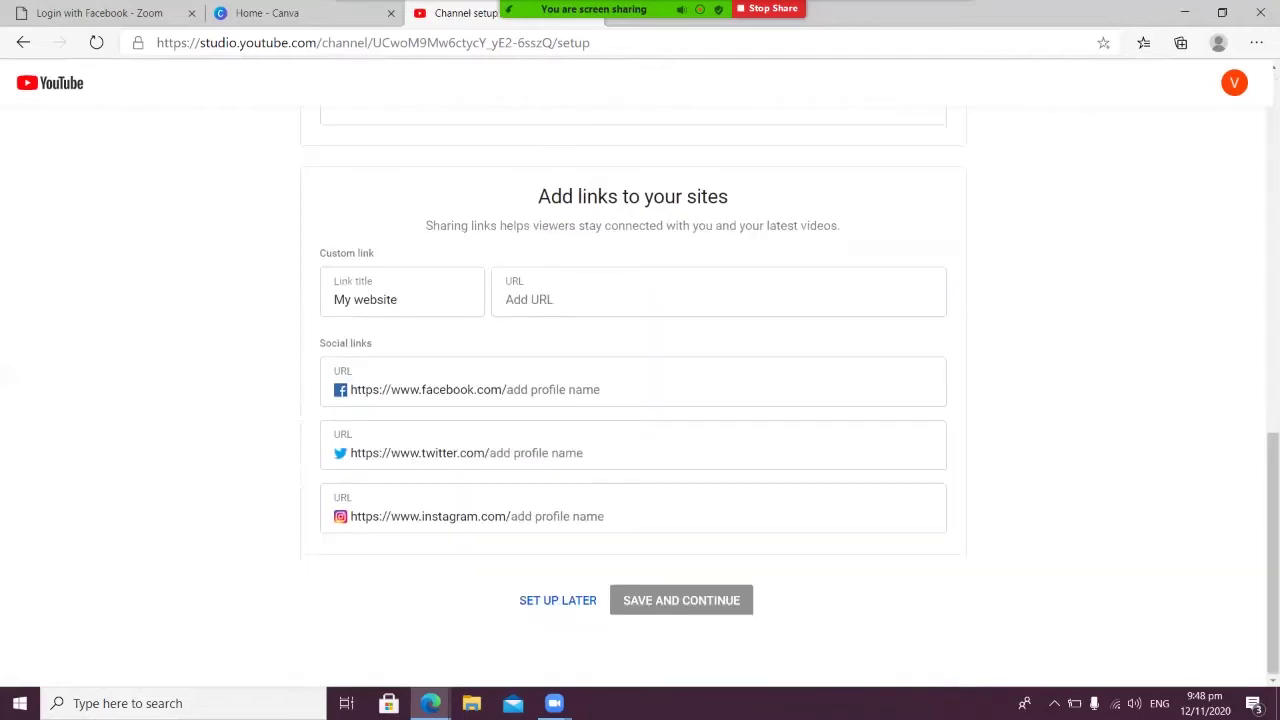
{"action": "scroll", "coordinate": [640, 400], "scroll_direction": "up", "scroll_amount": 15}
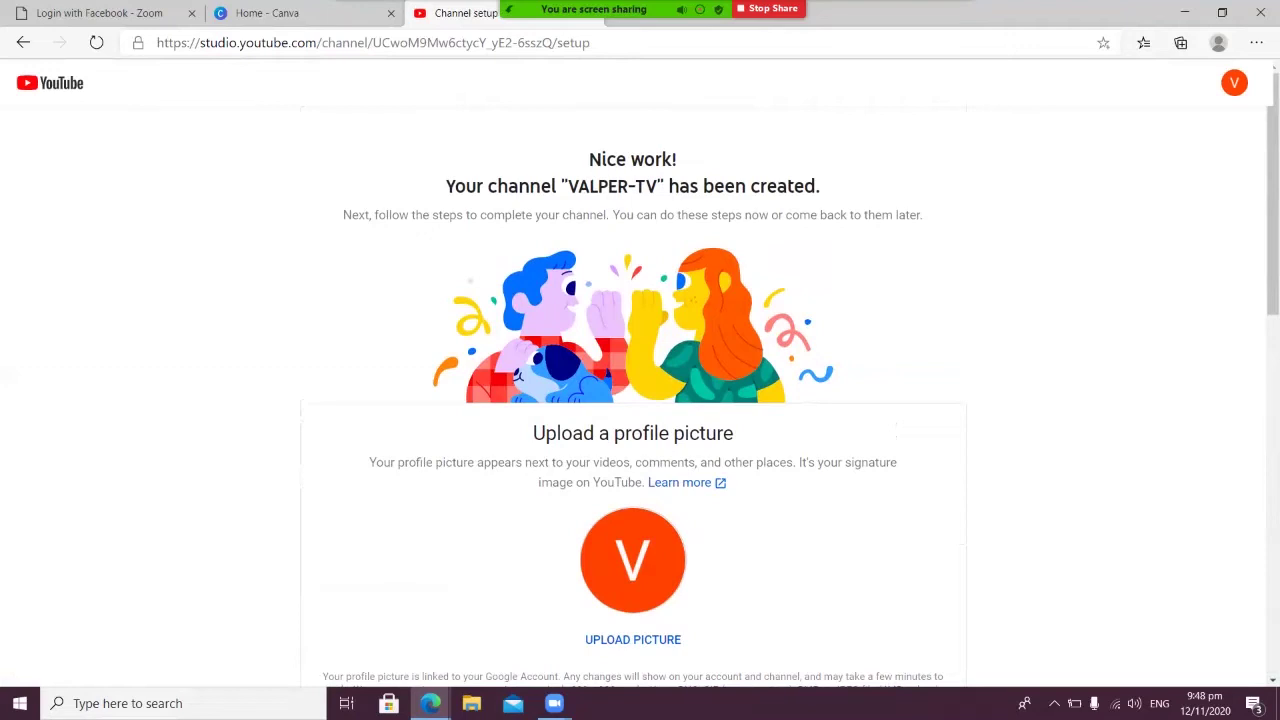
{"action": "scroll", "coordinate": [640, 400], "scroll_direction": "down", "scroll_amount": 15}
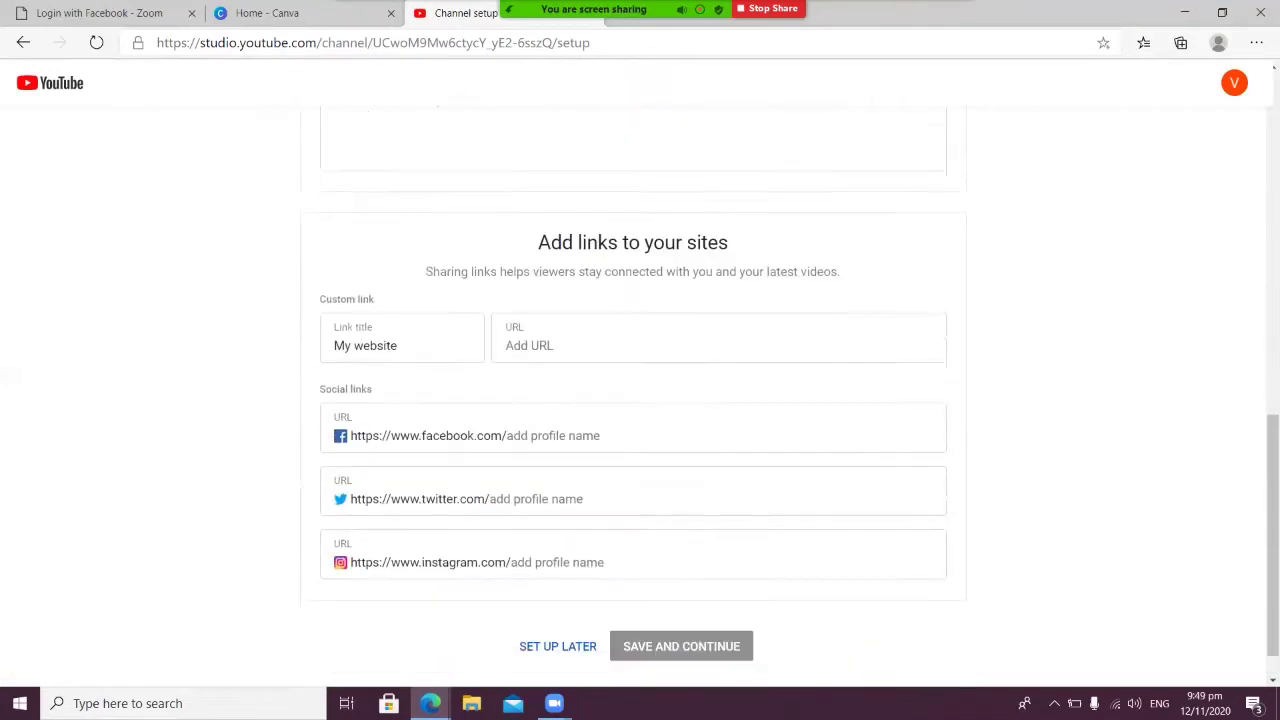
{"action": "scroll", "coordinate": [640, 400], "scroll_direction": "up", "scroll_amount": 15}
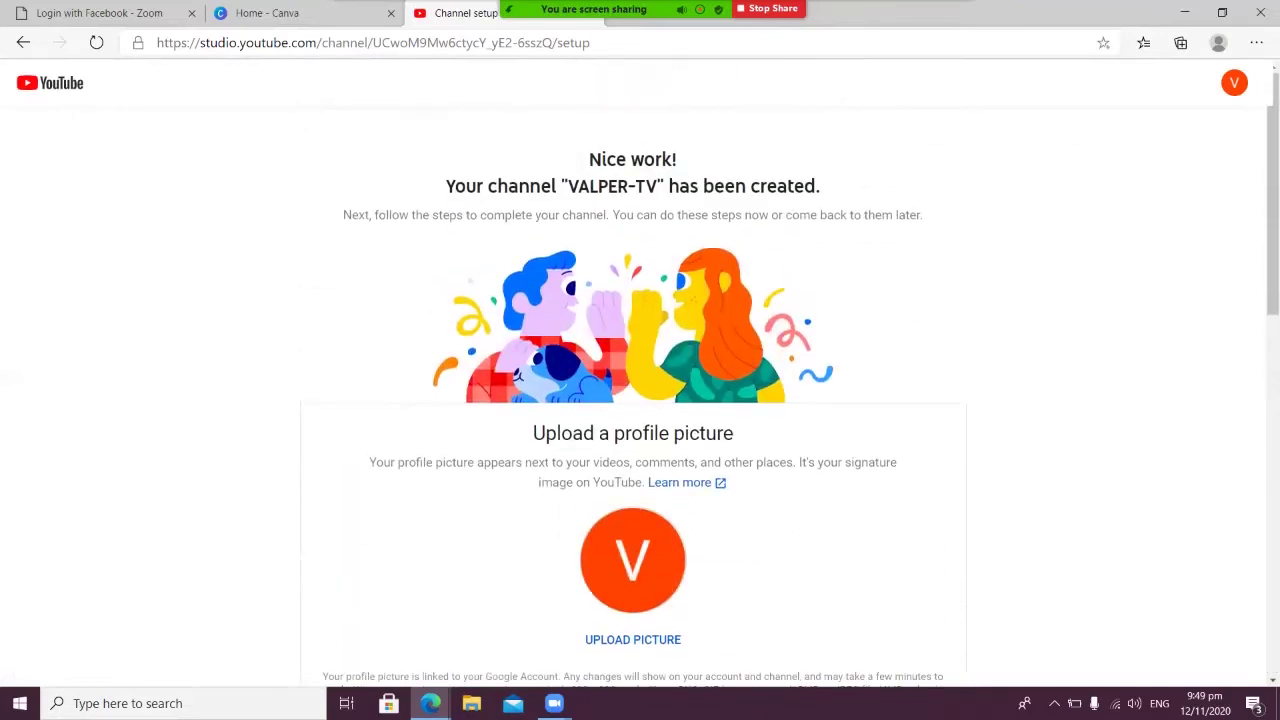
{"action": "scroll", "coordinate": [640, 400], "scroll_direction": "down", "scroll_amount": 15}
{"action": "scroll", "coordinate": [640, 400], "scroll_direction": "up", "scroll_amount": 15}
{"action": "scroll", "coordinate": [640, 400], "scroll_direction": "down", "scroll_amount": 5}
{"action": "scroll", "coordinate": [640, 400], "scroll_direction": "up", "scroll_amount": 5}
{"action": "scroll", "coordinate": [632, 560], "scroll_direction": "down", "scroll_amount": 5}
{"action": "scroll", "coordinate": [632, 560], "scroll_direction": "up", "scroll_amount": 5}
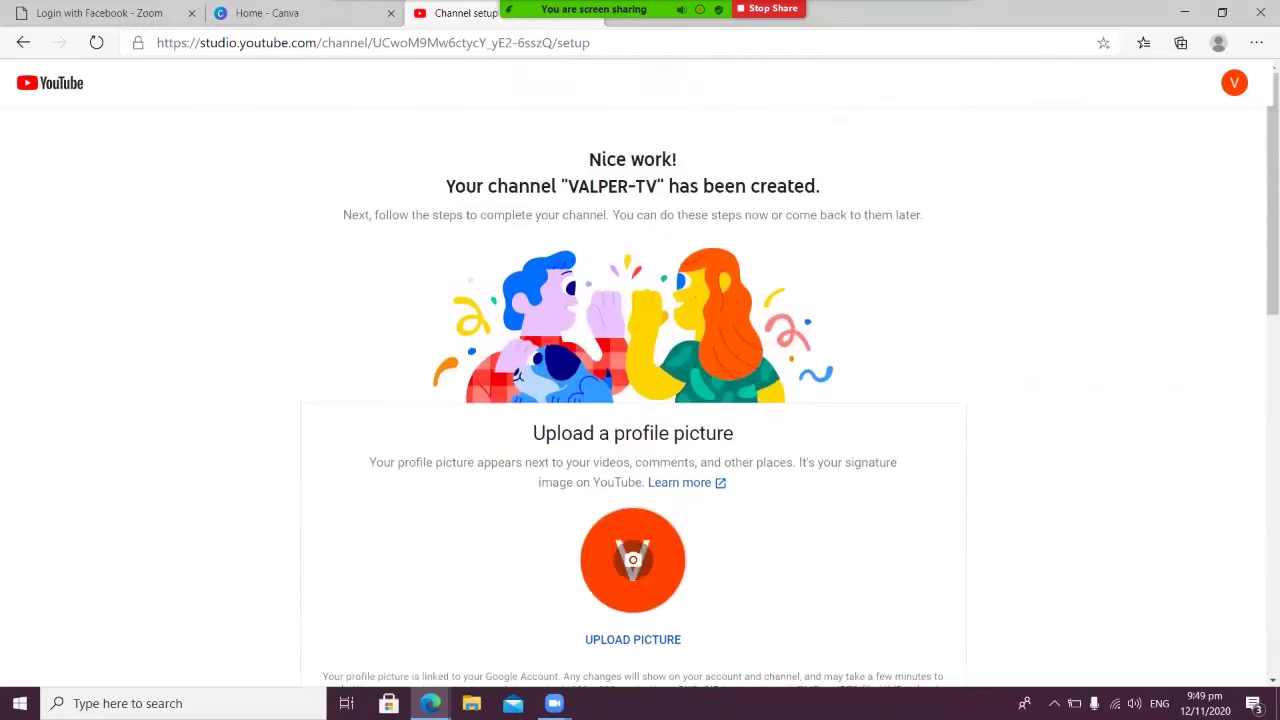
{"action": "left_click", "coordinate": [632, 639]}
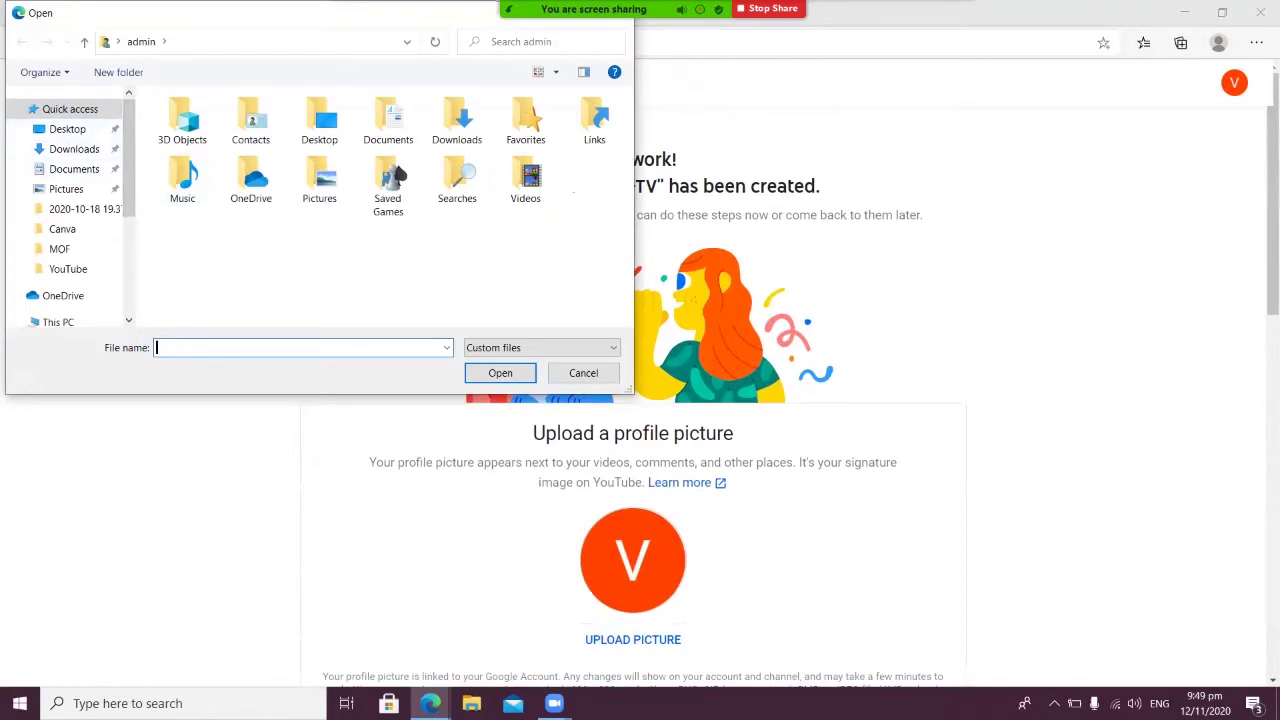
{"action": "key", "text": "Escape"}
In Canva, create a new 800 × 800 px custom-size design
{"action": "key", "text": "ctrl+shift+Tab"}
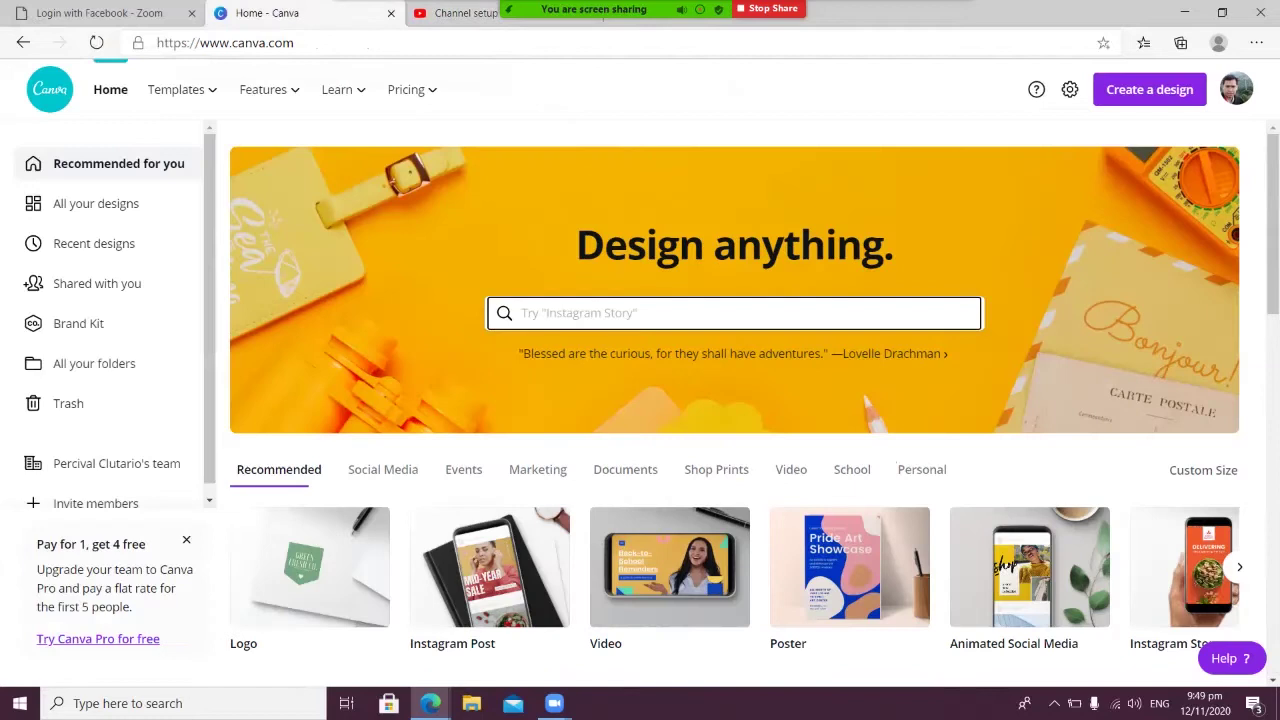
{"action": "left_click", "coordinate": [735, 313]}
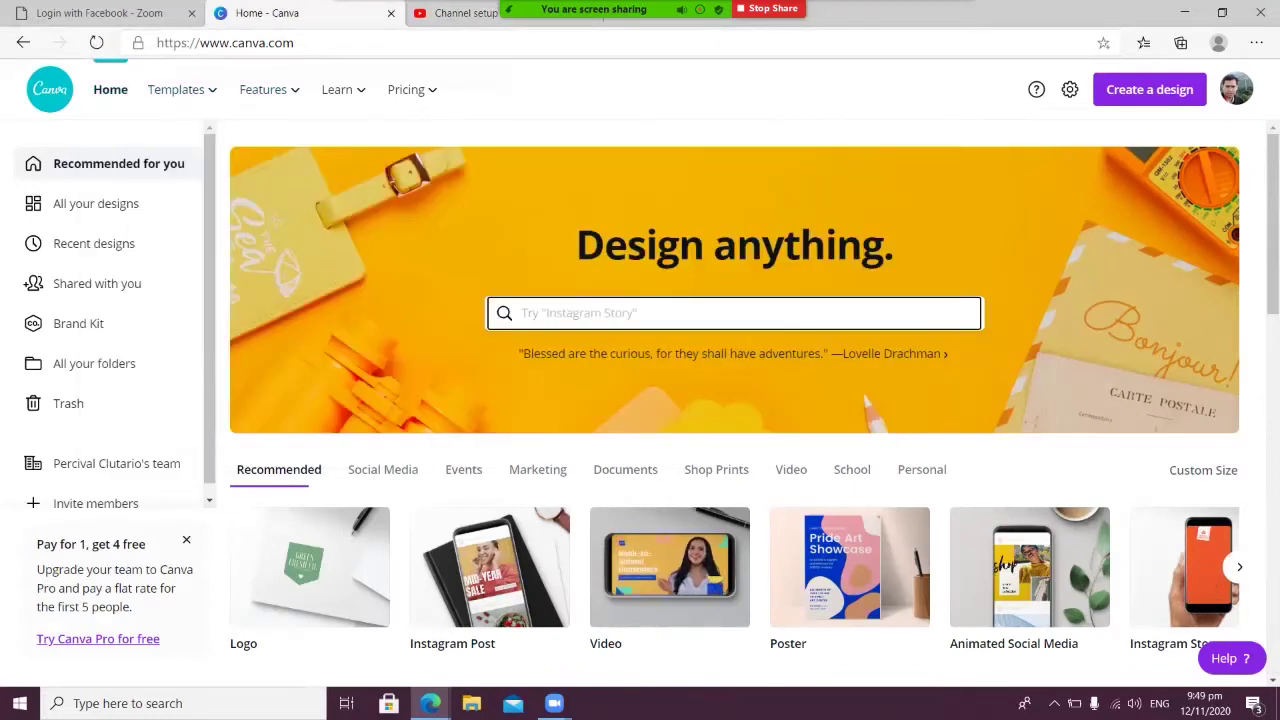
{"action": "left_click", "coordinate": [1203, 470]}
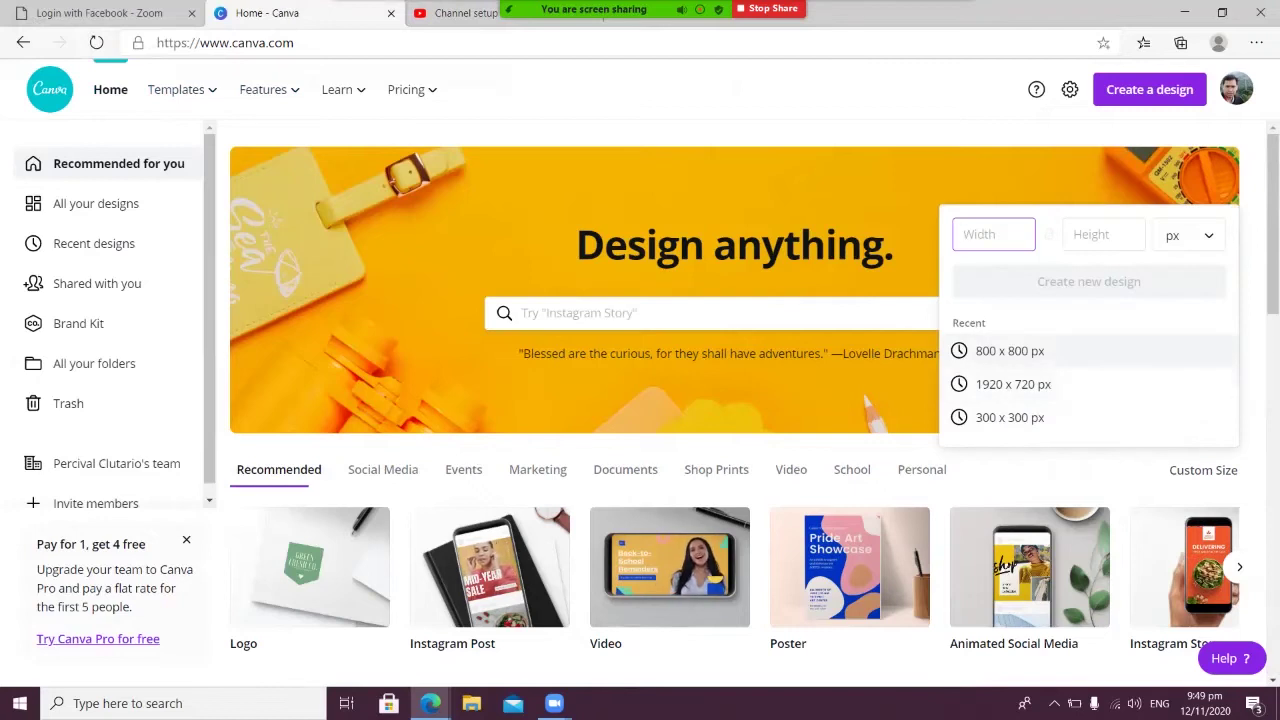
{"action": "left_click", "coordinate": [1010, 351]}
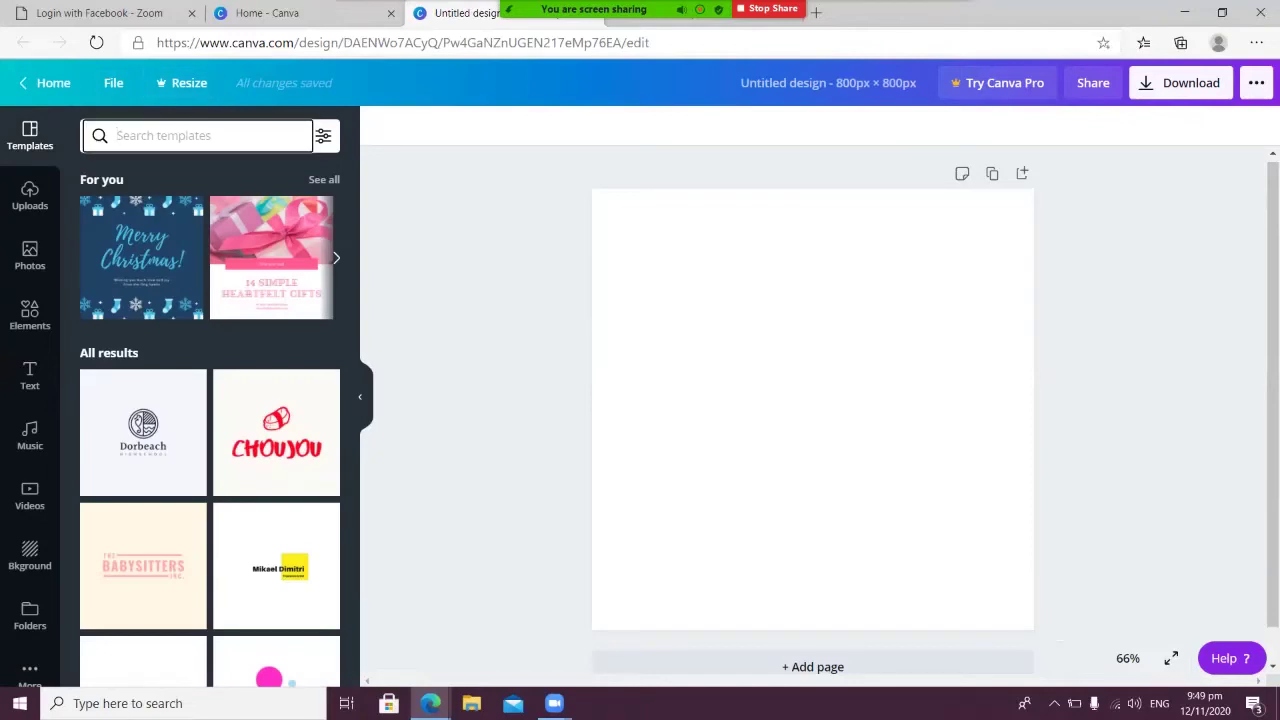
Apply the orange ESTHETIC template from a 'LOGO' search and begin retyping its headline as 'VA…'
{"action": "type", "text": "LOGO"}
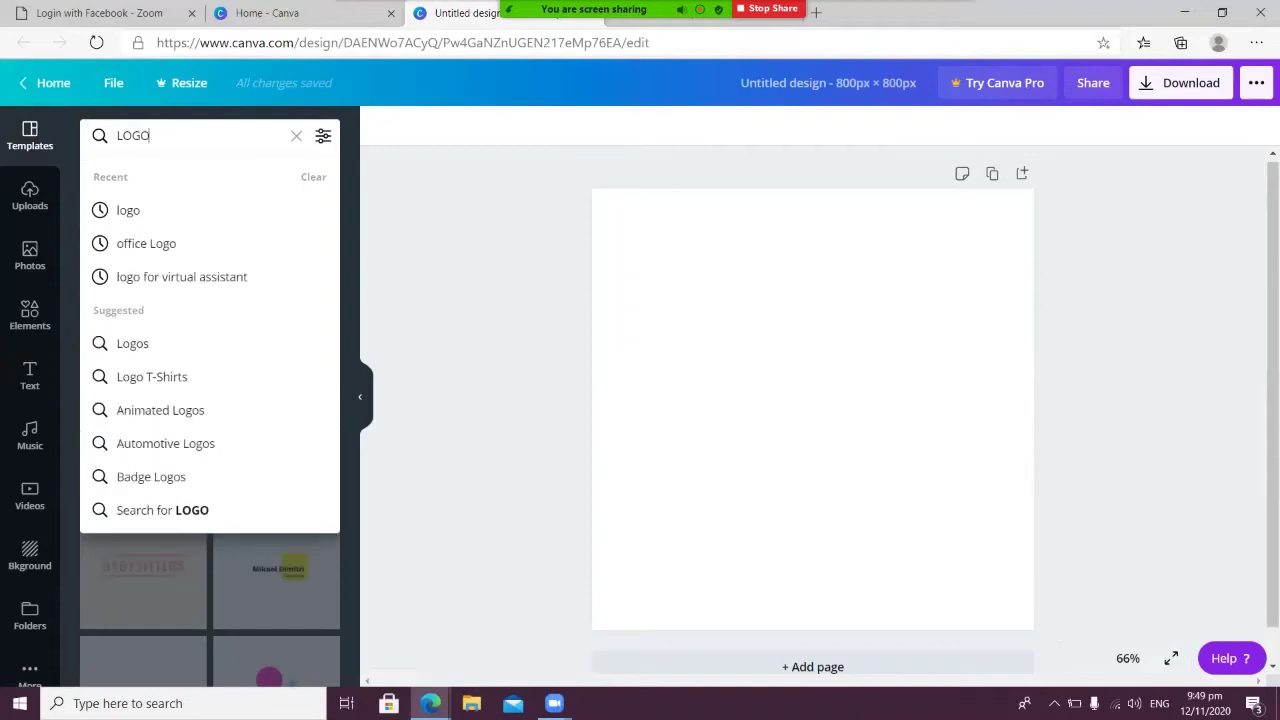
{"action": "key", "text": "Return"}
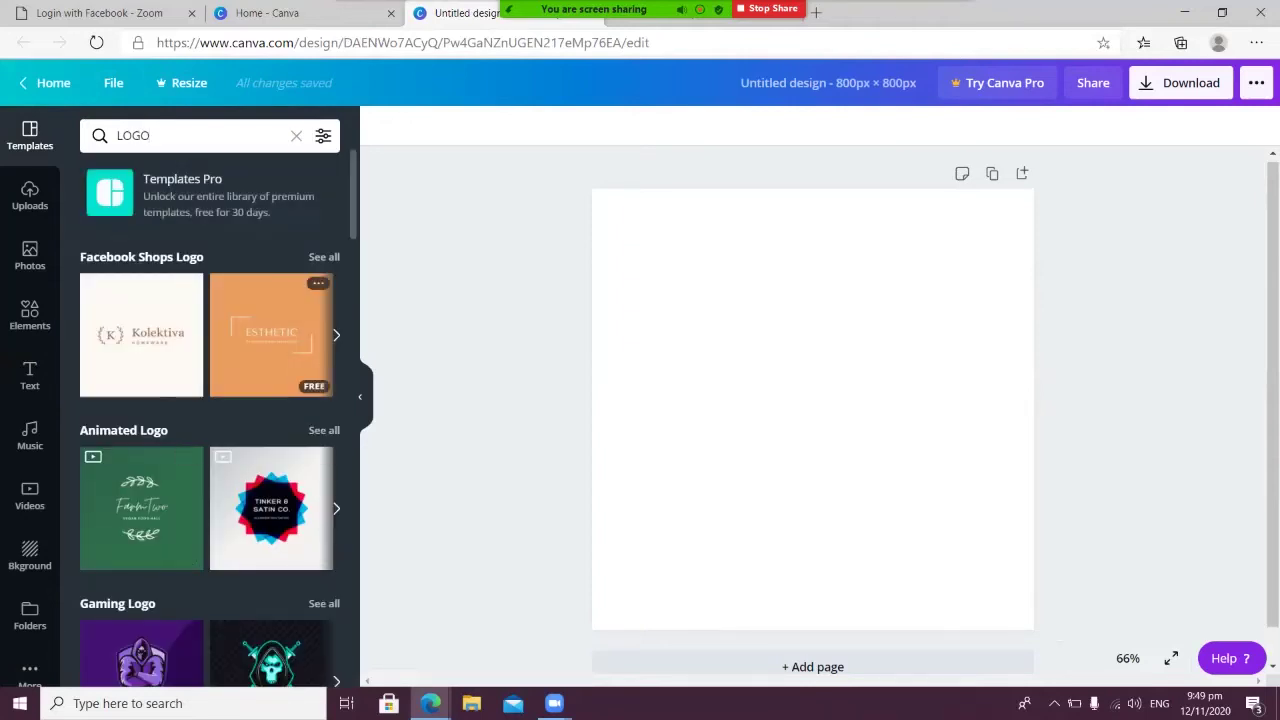
{"action": "left_click", "coordinate": [270, 335]}
{"action": "left_click", "coordinate": [813, 399]}
{"action": "double_click", "coordinate": [813, 399]}
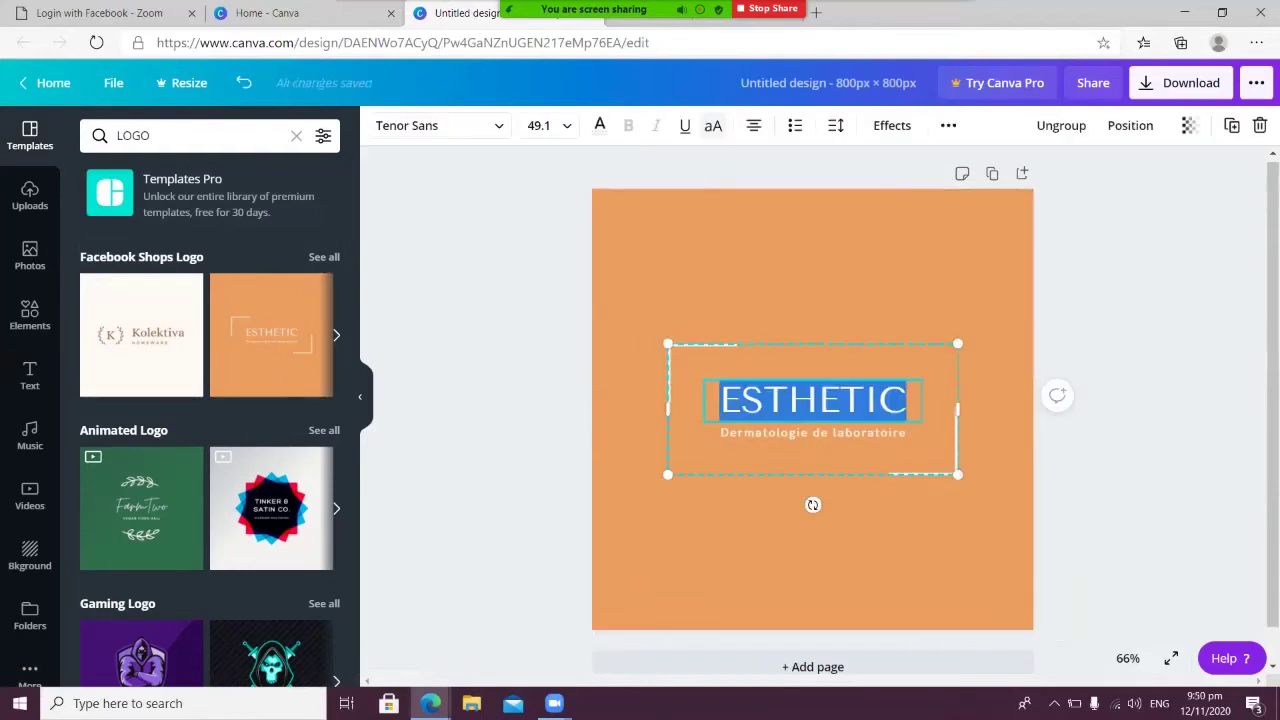
{"action": "type", "text": "VA"}
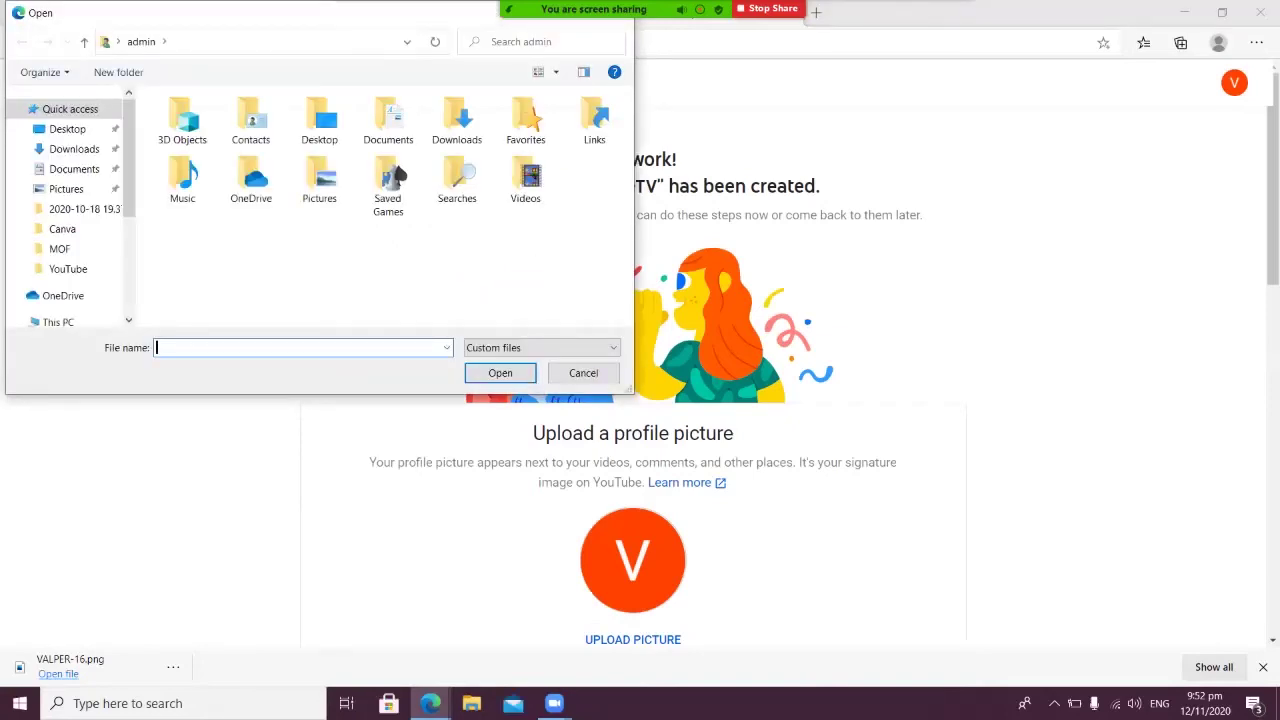
Upload VALPER-16.png from Downloads as the channel profile picture
{"action": "left_click", "coordinate": [74, 148]}
{"action": "left_click", "coordinate": [216, 125]}
{"action": "left_click", "coordinate": [500, 372]}
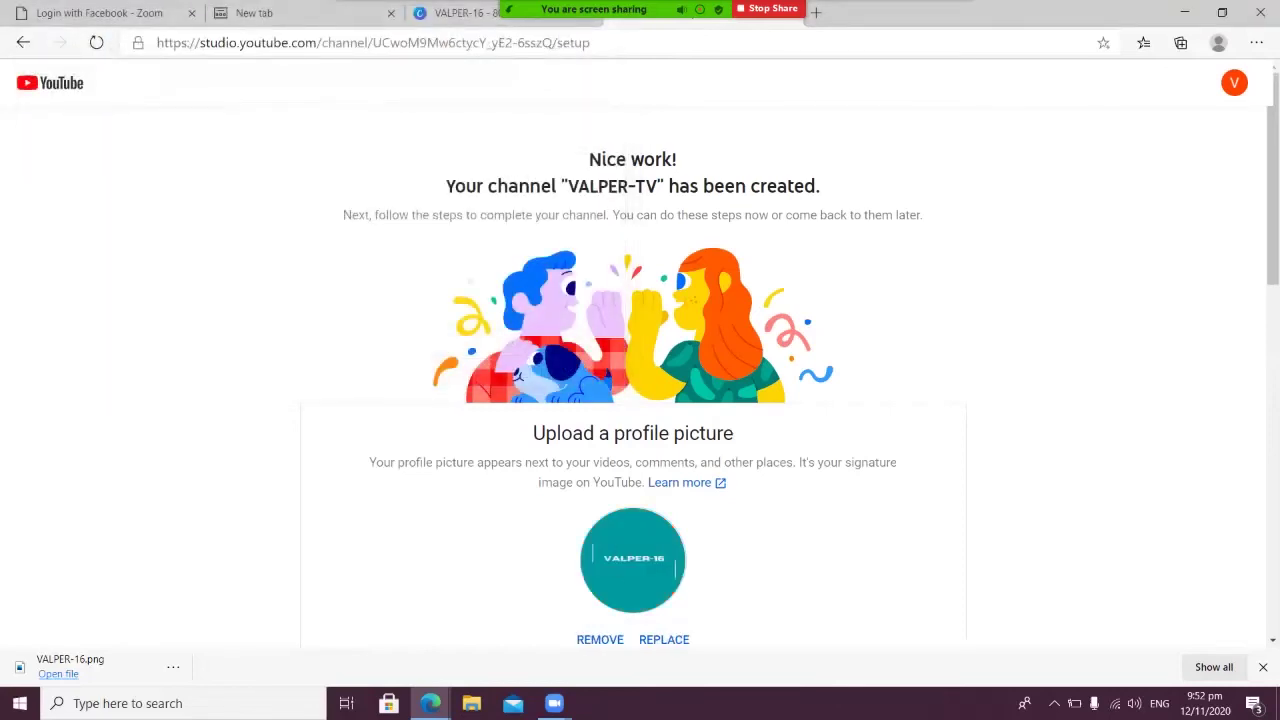
Save the channel setup and continue to the VALPER-TV channel page
{"action": "scroll", "coordinate": [640, 360], "scroll_direction": "down", "scroll_amount": 6}
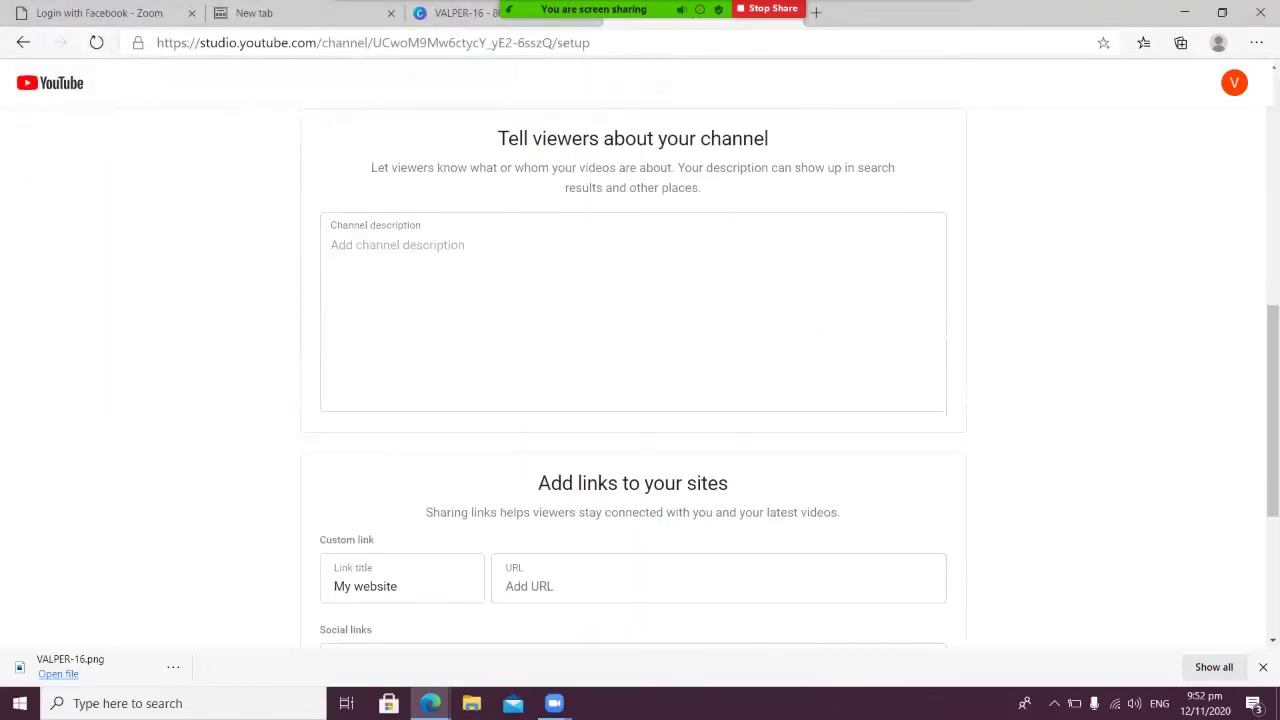
{"action": "scroll", "coordinate": [640, 360], "scroll_direction": "up", "scroll_amount": 8}
{"action": "scroll", "coordinate": [640, 360], "scroll_direction": "down", "scroll_amount": 8}
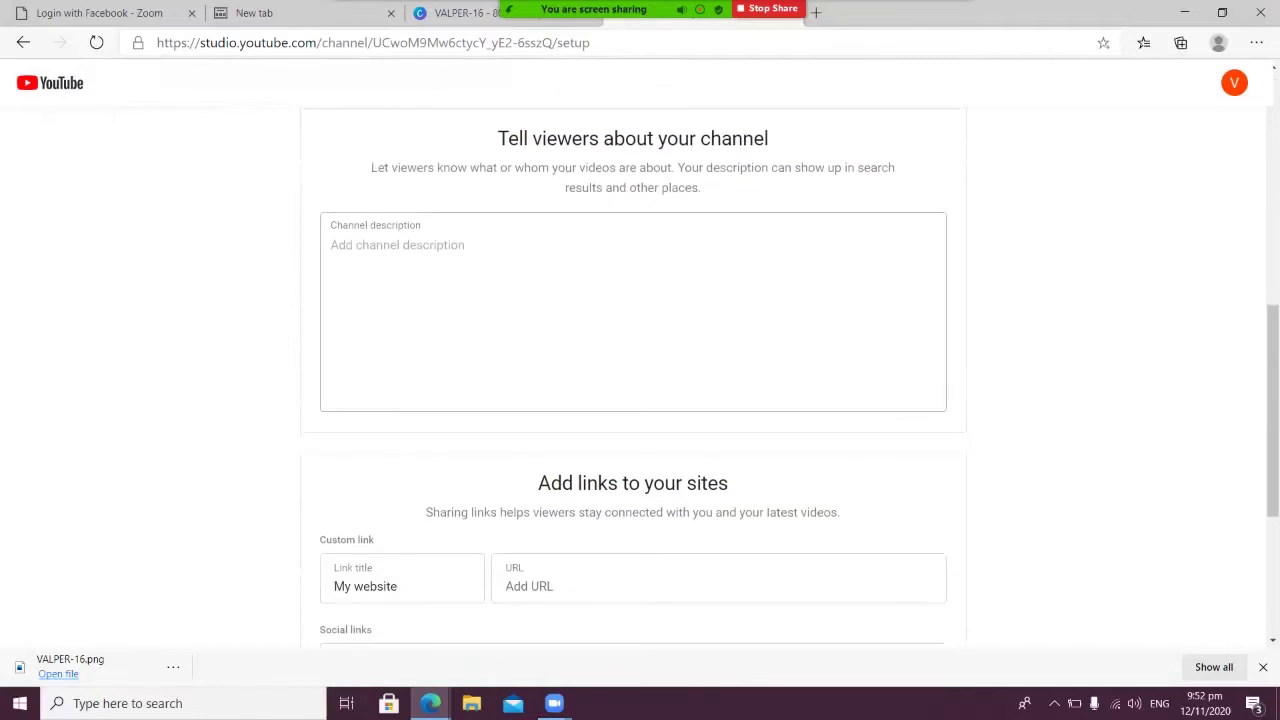
{"action": "scroll", "coordinate": [640, 360], "scroll_direction": "up", "scroll_amount": 8}
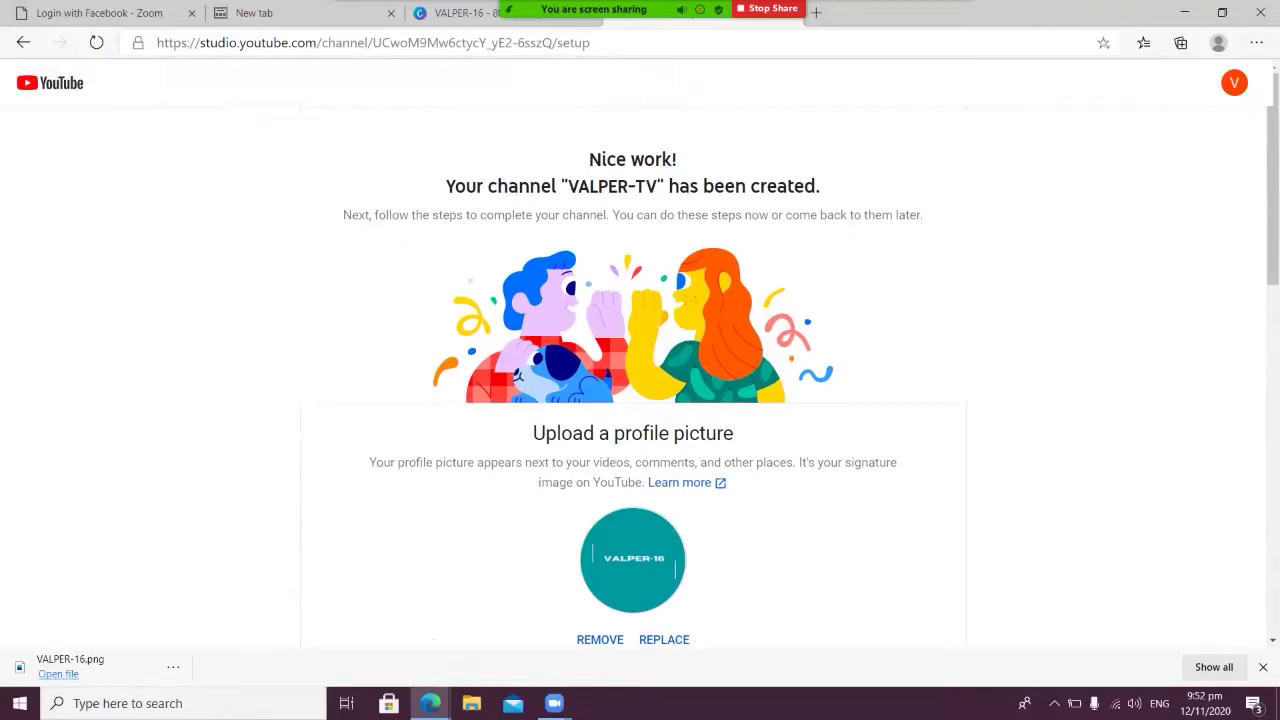
{"action": "scroll", "coordinate": [632, 560], "scroll_direction": "down", "scroll_amount": 10}
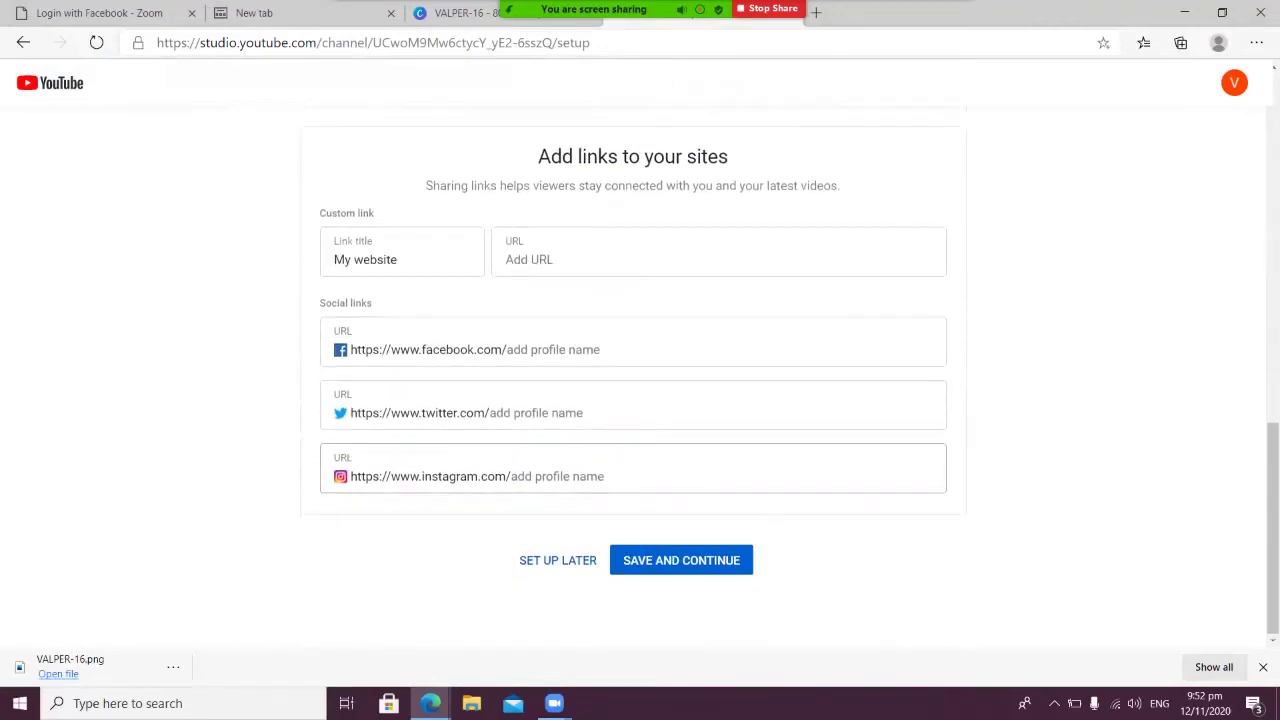
{"action": "left_click", "coordinate": [681, 560]}
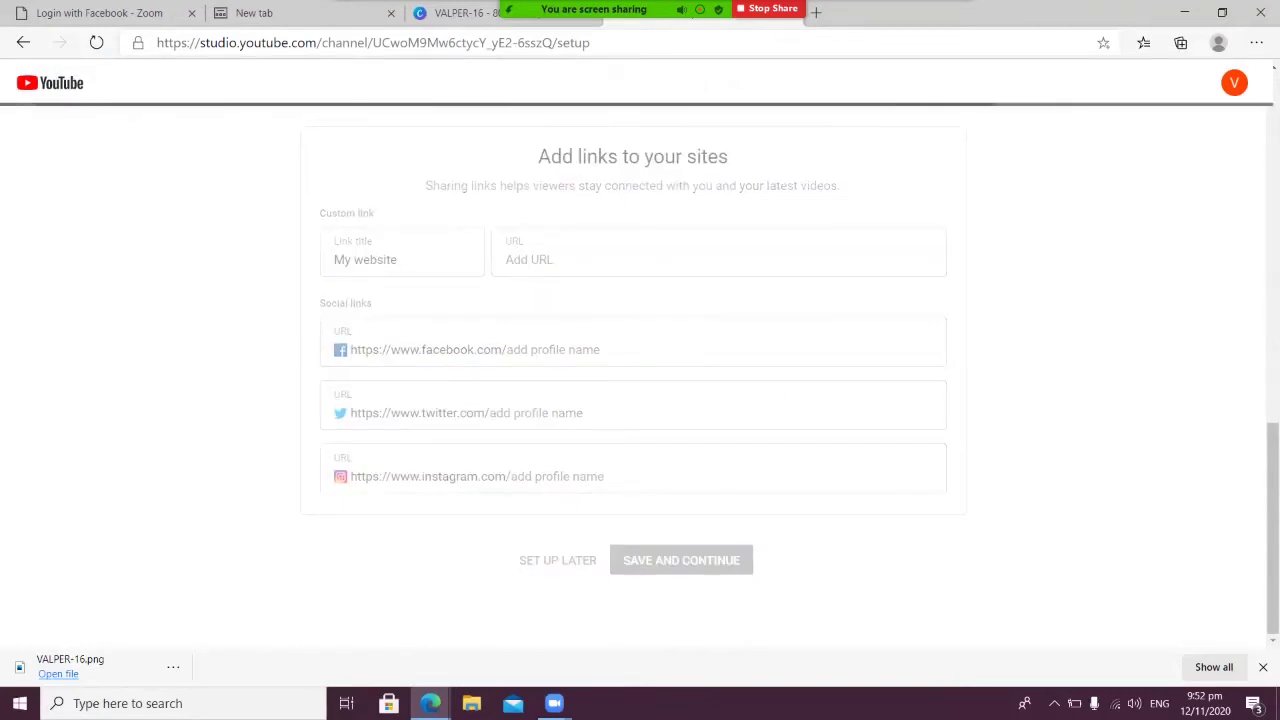
{"action": "scroll", "coordinate": [732, 400], "scroll_direction": "down", "scroll_amount": 1}
{"action": "scroll", "coordinate": [732, 400], "scroll_direction": "up", "scroll_amount": 1}
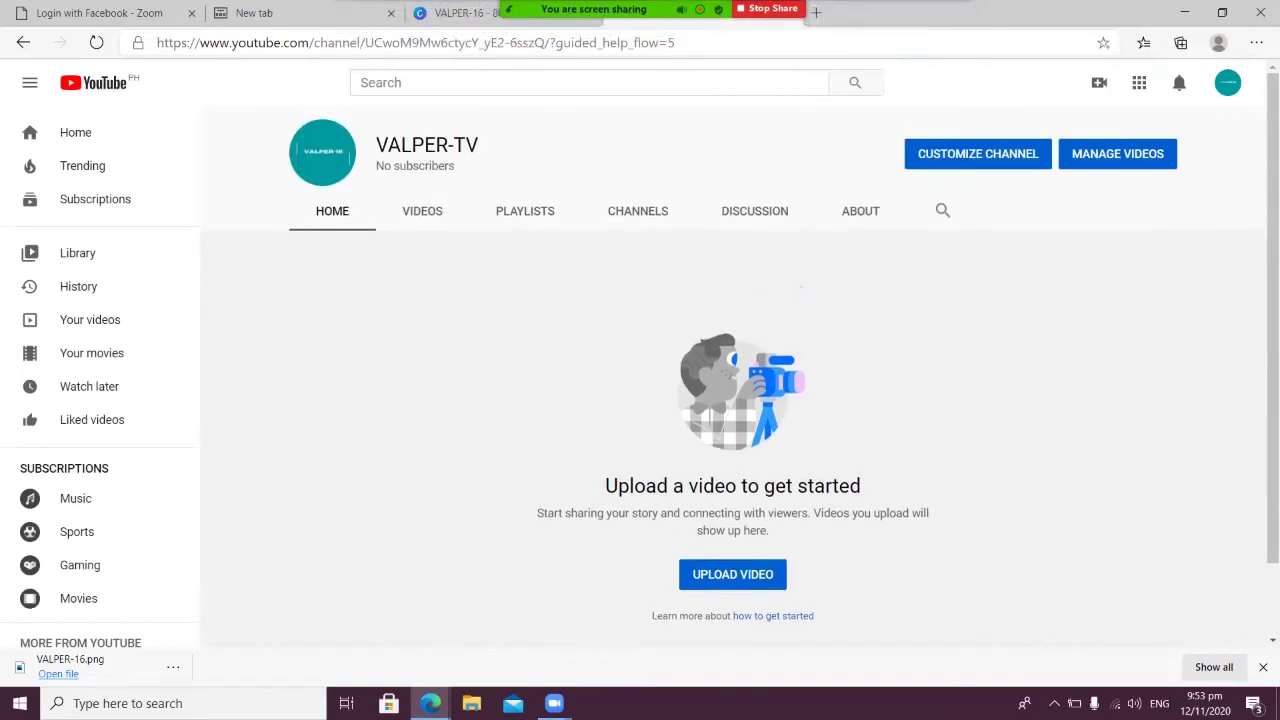
Reload the VALPER-TV page, dismiss the customization tip, and go to Customize channel
{"action": "left_click", "coordinate": [96, 42]}
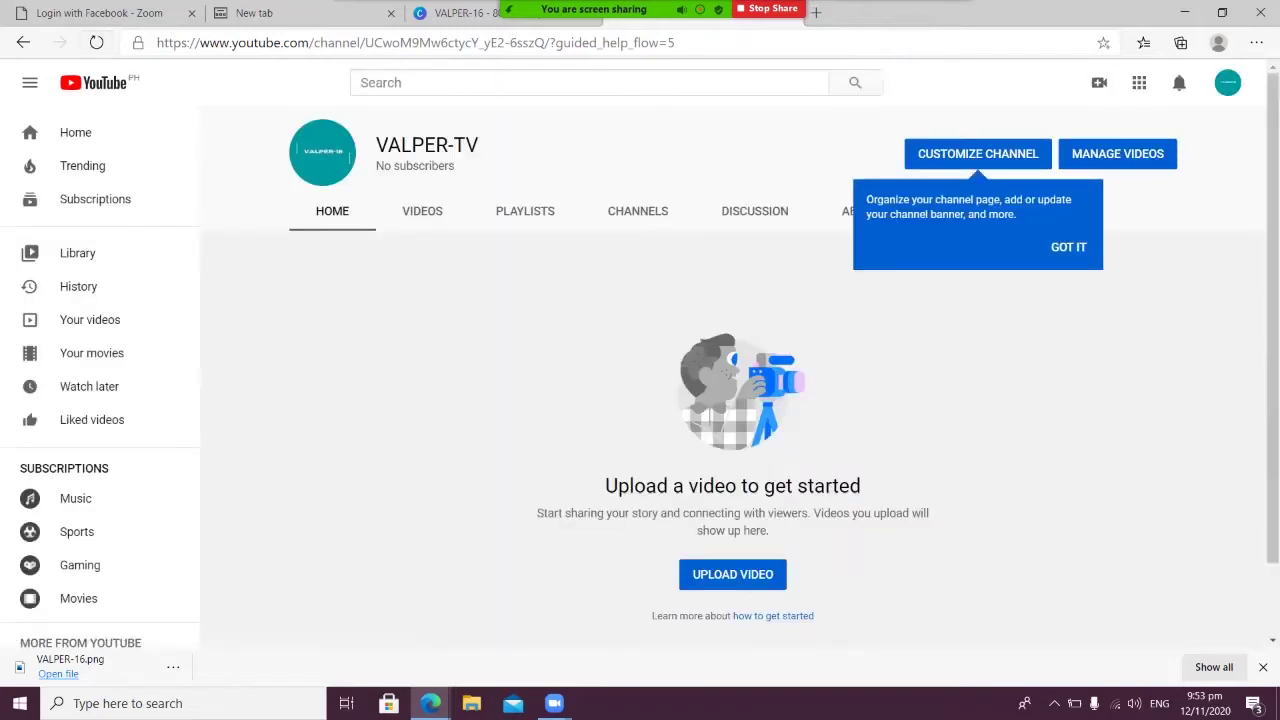
{"action": "left_click", "coordinate": [1068, 247]}
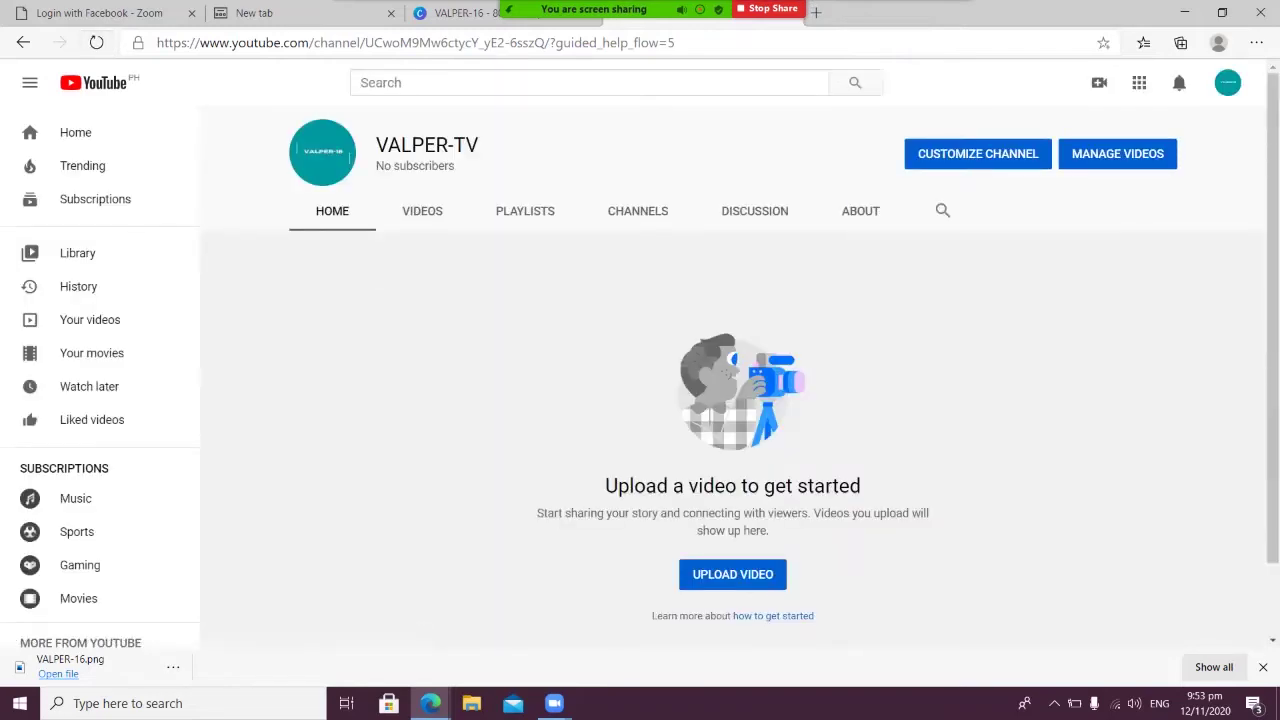
{"action": "left_click", "coordinate": [733, 574]}
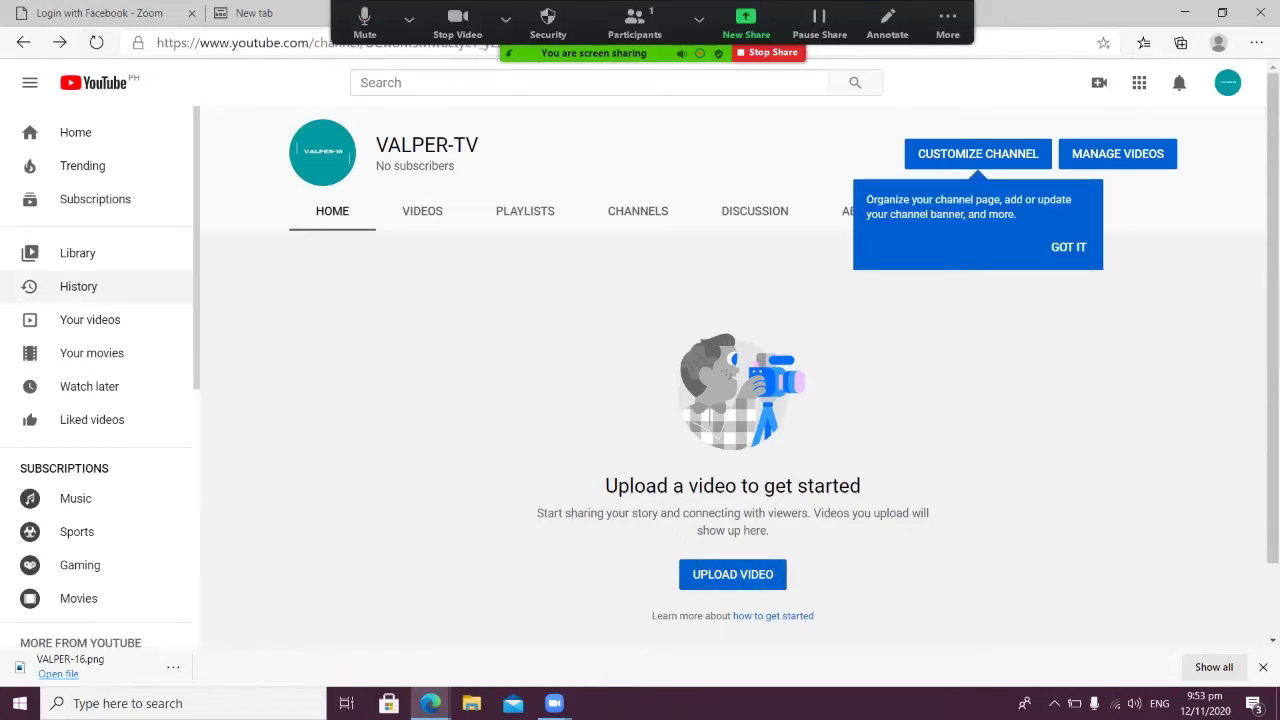
{"action": "left_click", "coordinate": [1068, 246]}
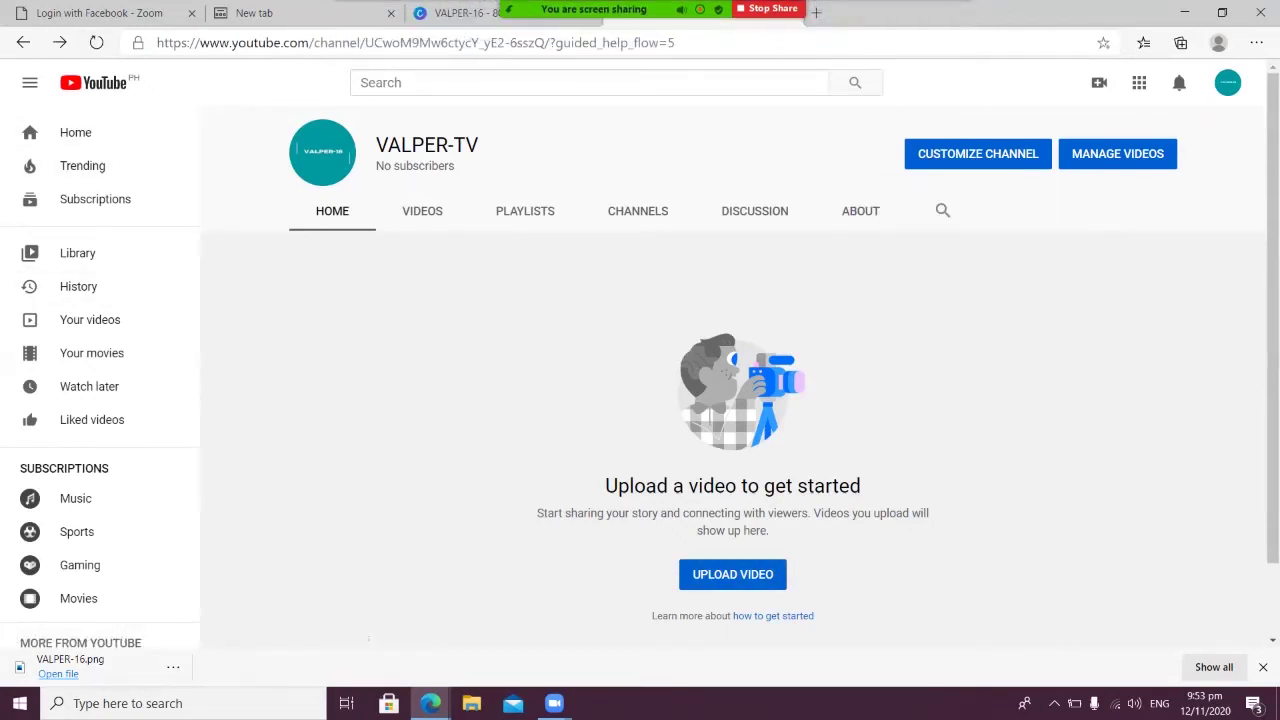
{"action": "left_click", "coordinate": [975, 155]}
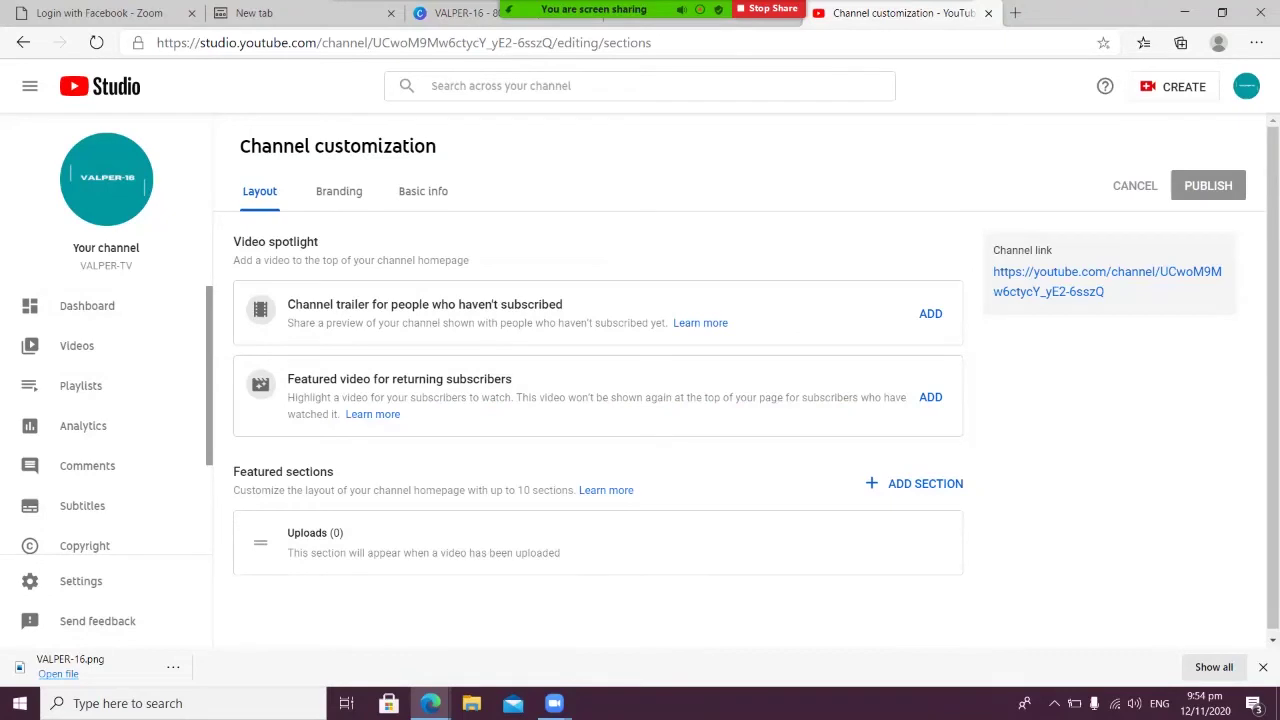
Review the Add section types on the Layout tab, close the list, and go to Branding
{"action": "left_click", "coordinate": [915, 483]}
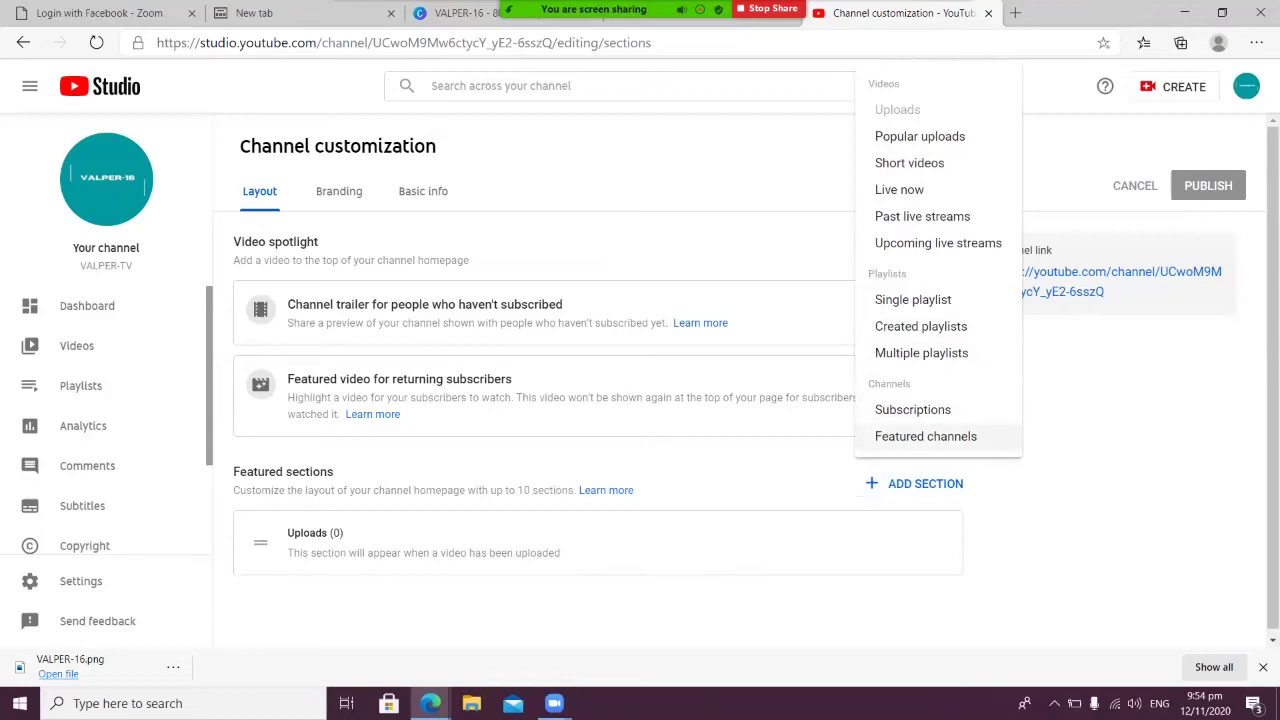
{"action": "mouse_move", "coordinate": [600, 10]}
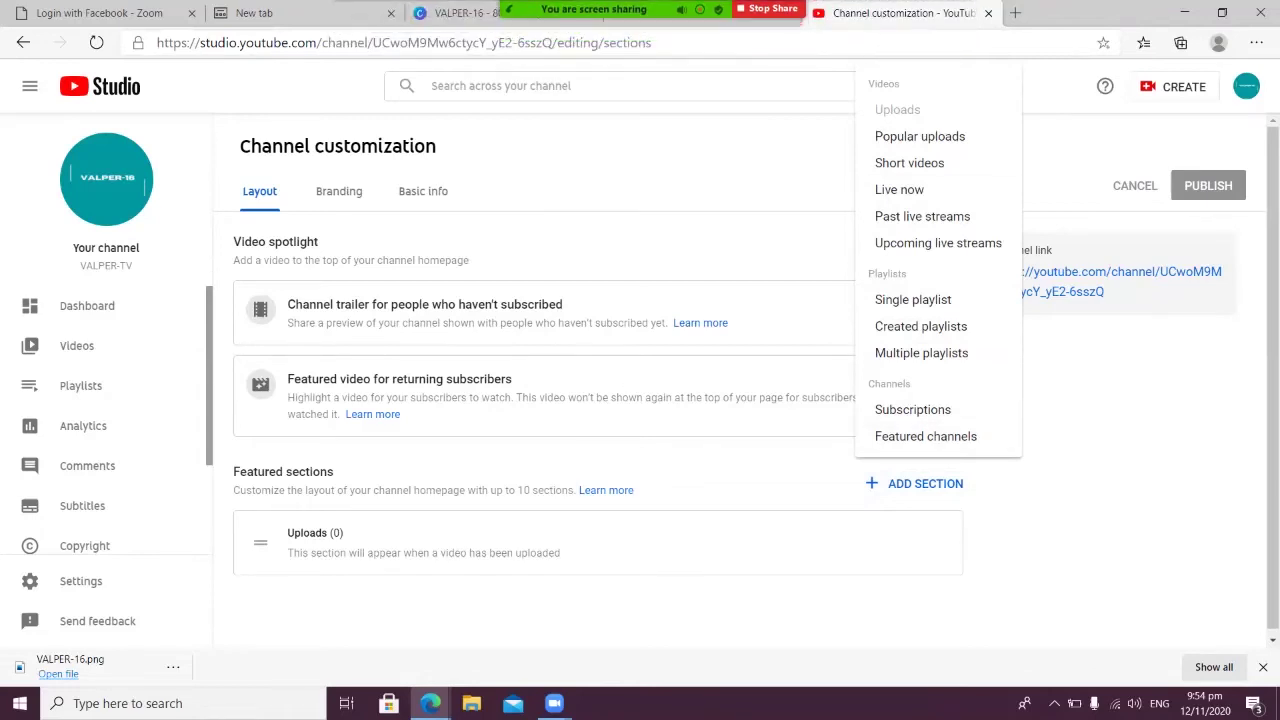
{"action": "key", "text": "Escape"}
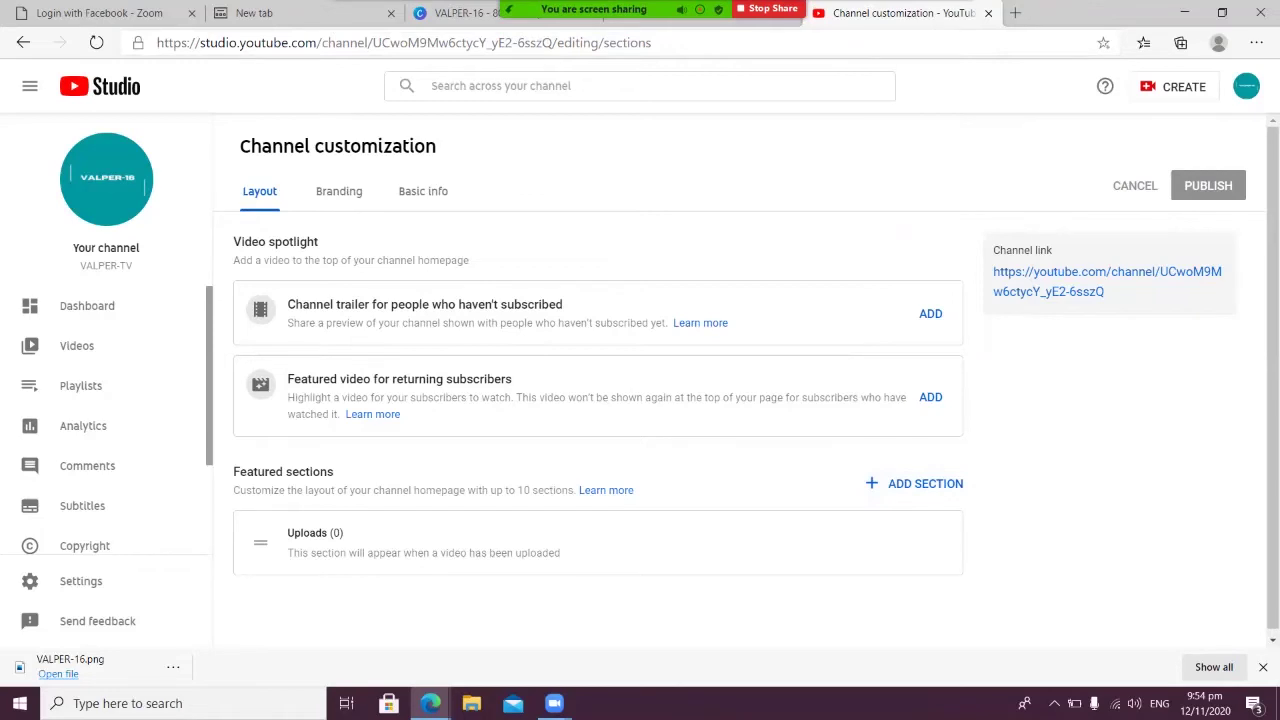
{"action": "left_click", "coordinate": [339, 191]}
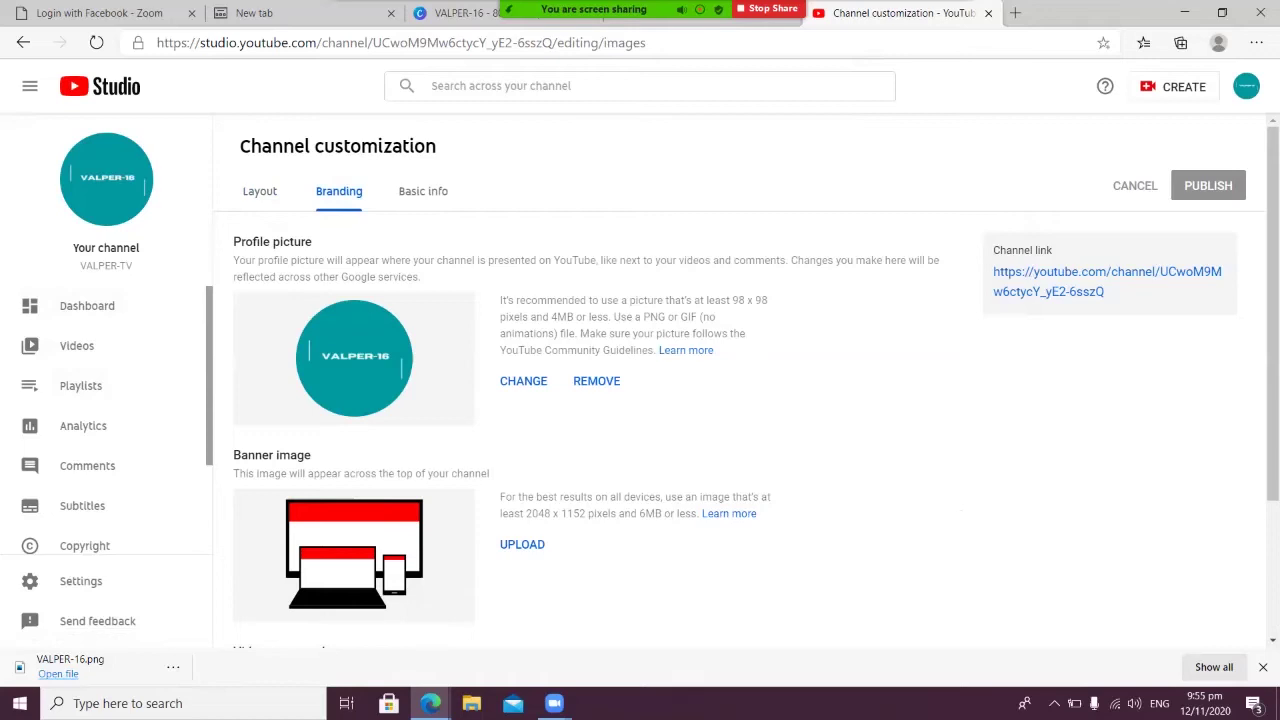
Scroll to the banner and Video watermark sections, then return to the Canva VALPER-16 design
{"action": "scroll", "coordinate": [740, 400], "scroll_direction": "down", "scroll_amount": 2}
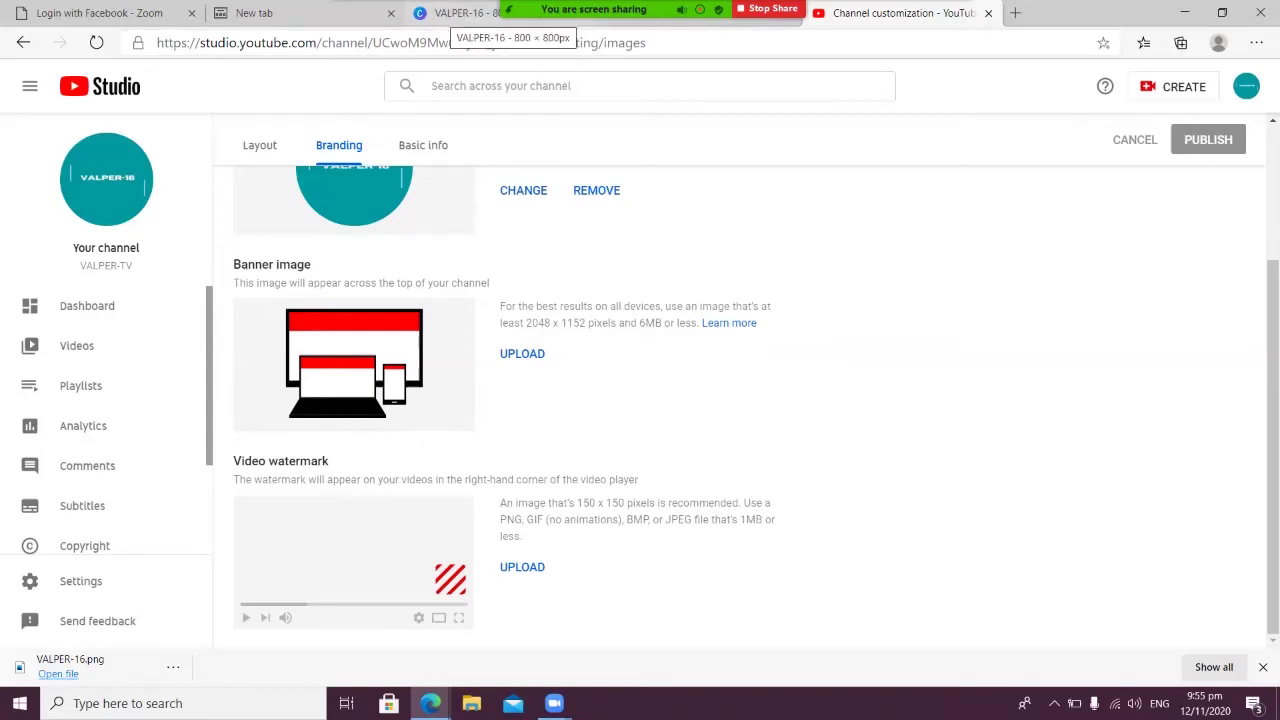
{"action": "left_click", "coordinate": [458, 13]}
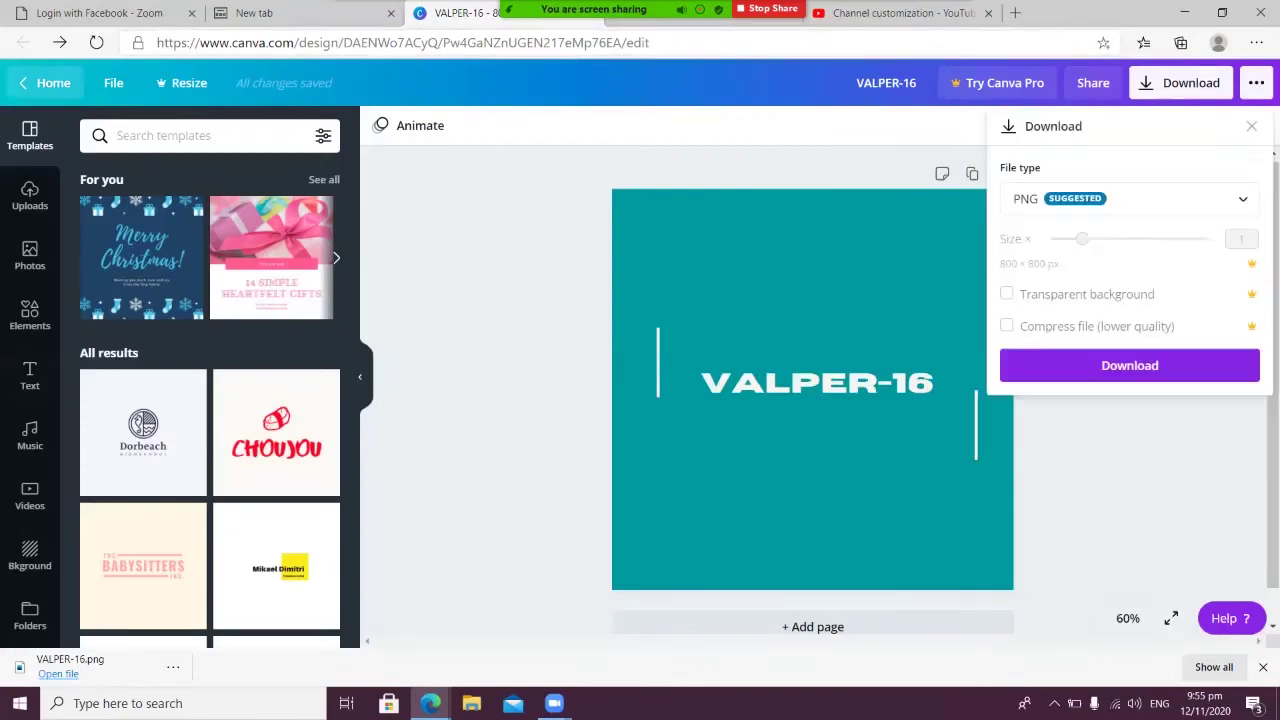
Search Canva's home page for 'YOUTUBE' and create a blank YouTube Channel Art design
{"action": "left_click", "coordinate": [50, 82]}
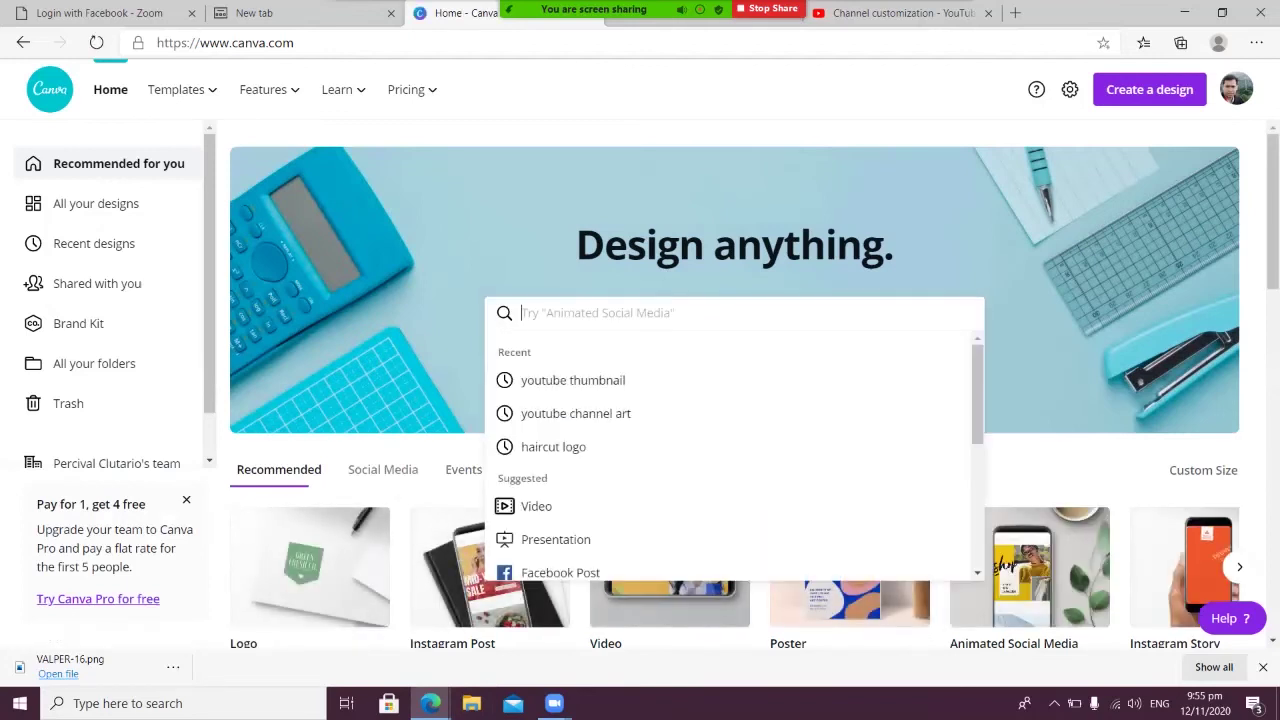
{"action": "type", "text": "YOUTUBE"}
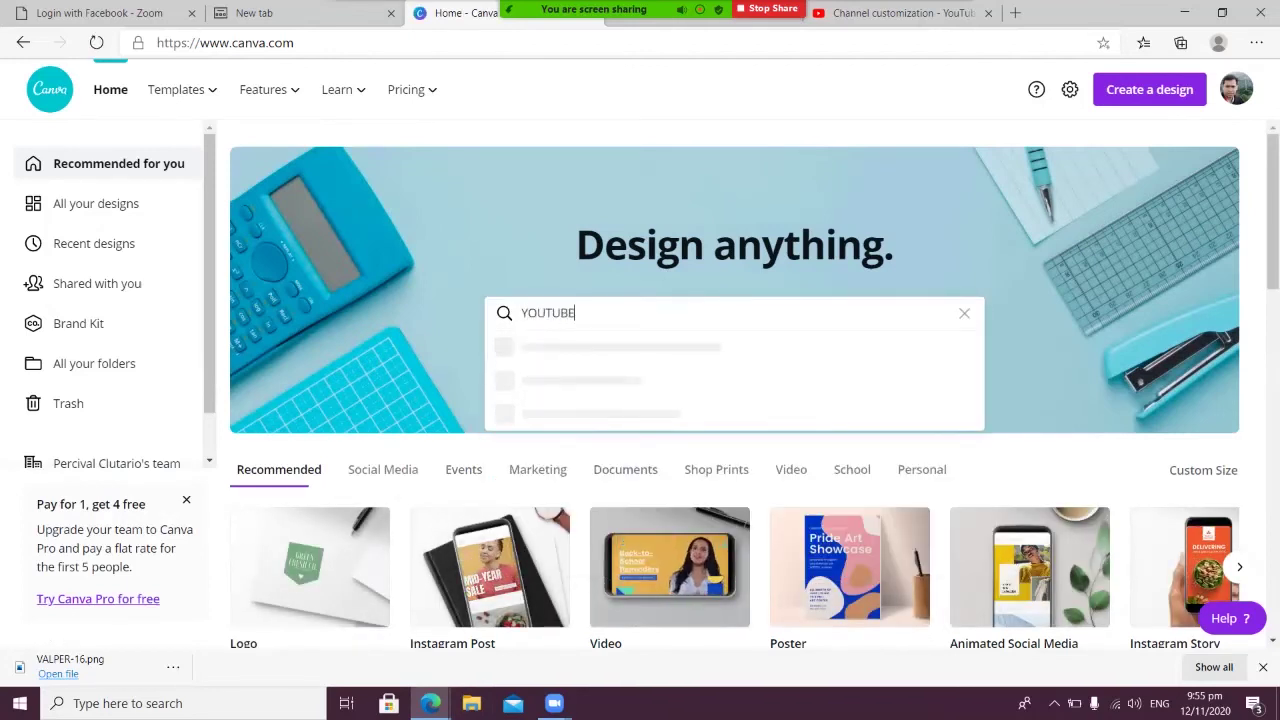
{"action": "key", "text": "Return"}
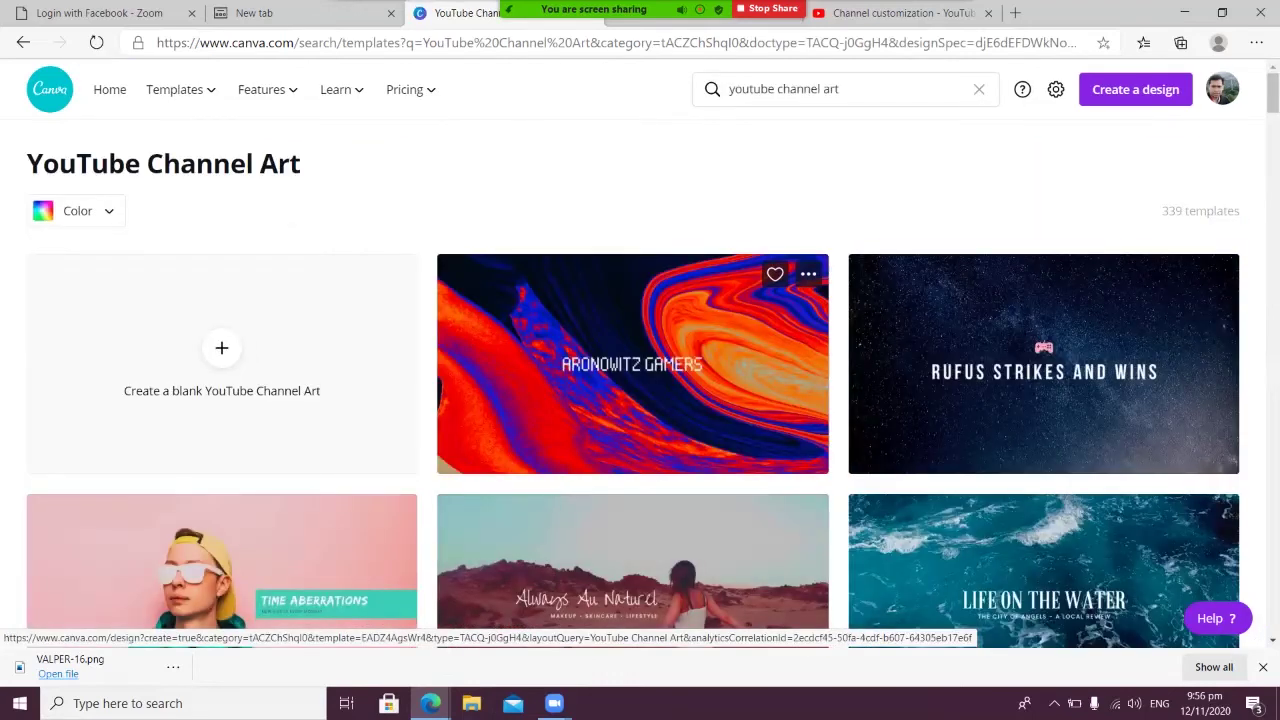
{"action": "scroll", "coordinate": [633, 364], "scroll_direction": "down", "scroll_amount": 5}
{"action": "scroll", "coordinate": [633, 364], "scroll_direction": "up", "scroll_amount": 5}
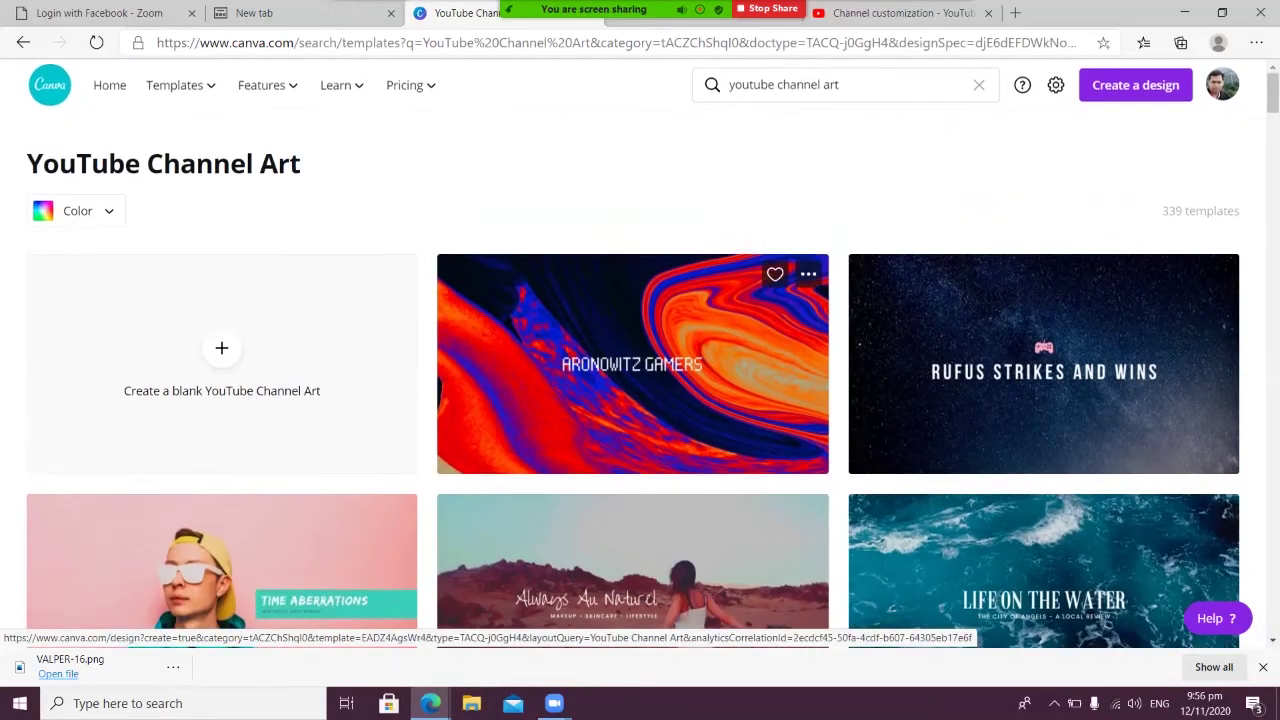
{"action": "left_click", "coordinate": [222, 370]}
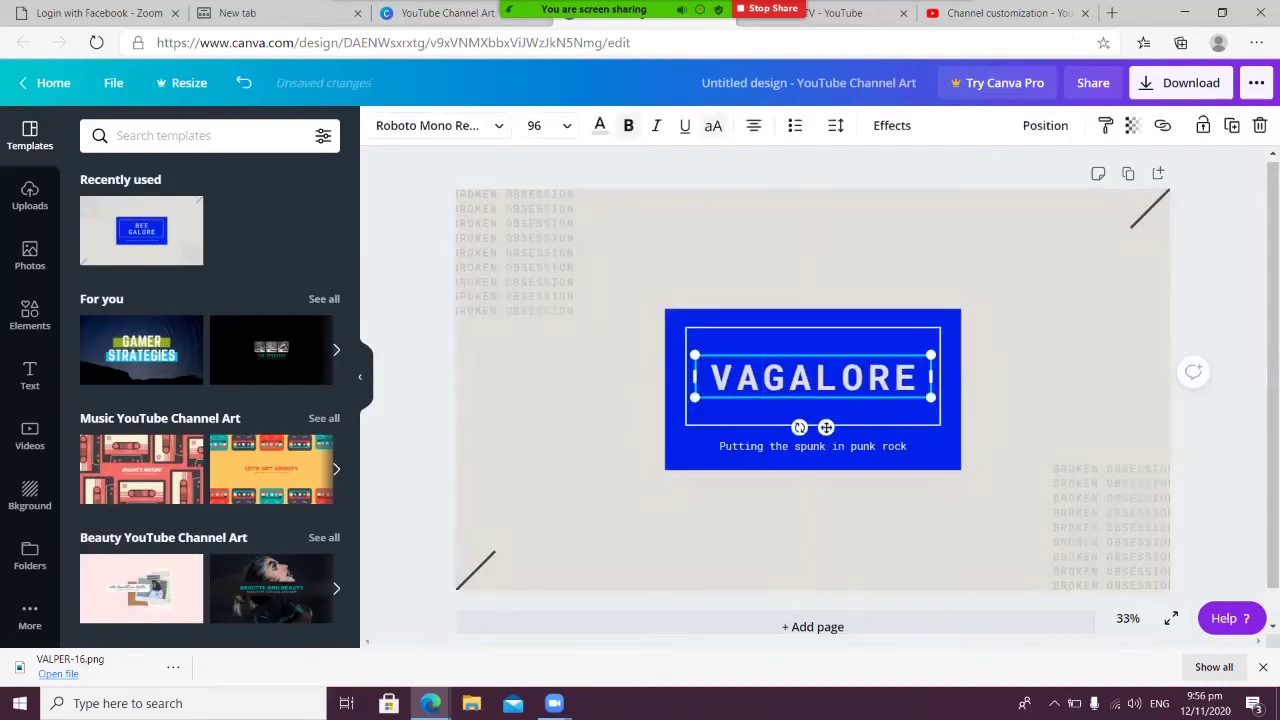
Change the banner title to 'VALPER-TV' and set its font size to 88
{"action": "type", "text": "LGALORE"}
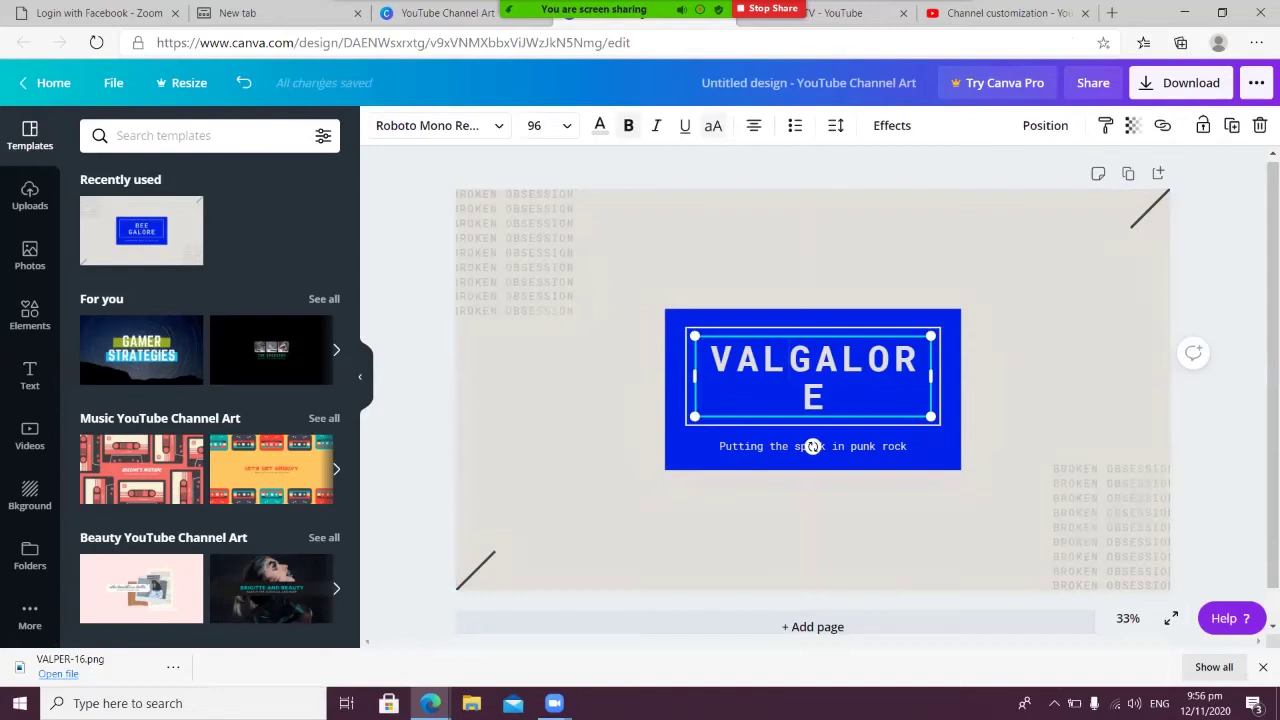
{"action": "key", "text": "BackSpace"}
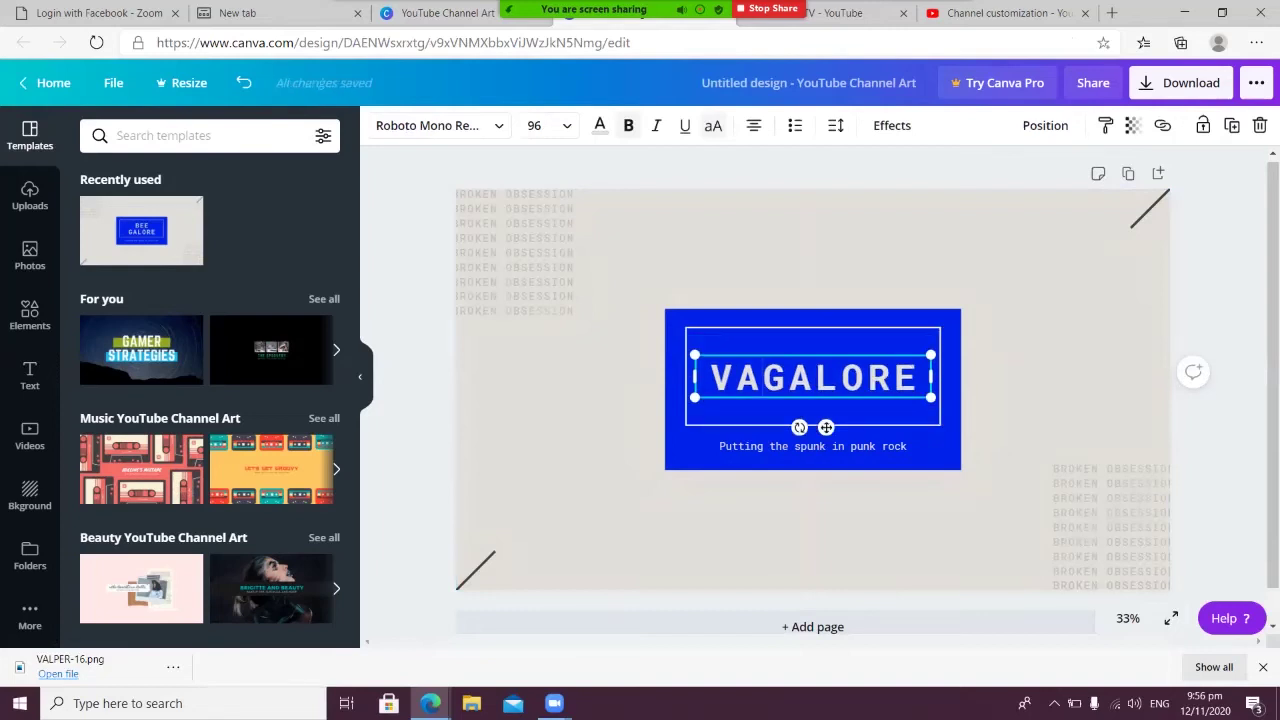
{"action": "type", "text": "LPER"}
{"action": "key", "text": "End"}
{"action": "key", "text": "BackSpace"}
{"action": "key", "text": "BackSpace"}
{"action": "key", "text": "BackSpace"}
{"action": "key", "text": "BackSpace"}
{"action": "key", "text": "BackSpace"}
{"action": "key", "text": "BackSpace"}
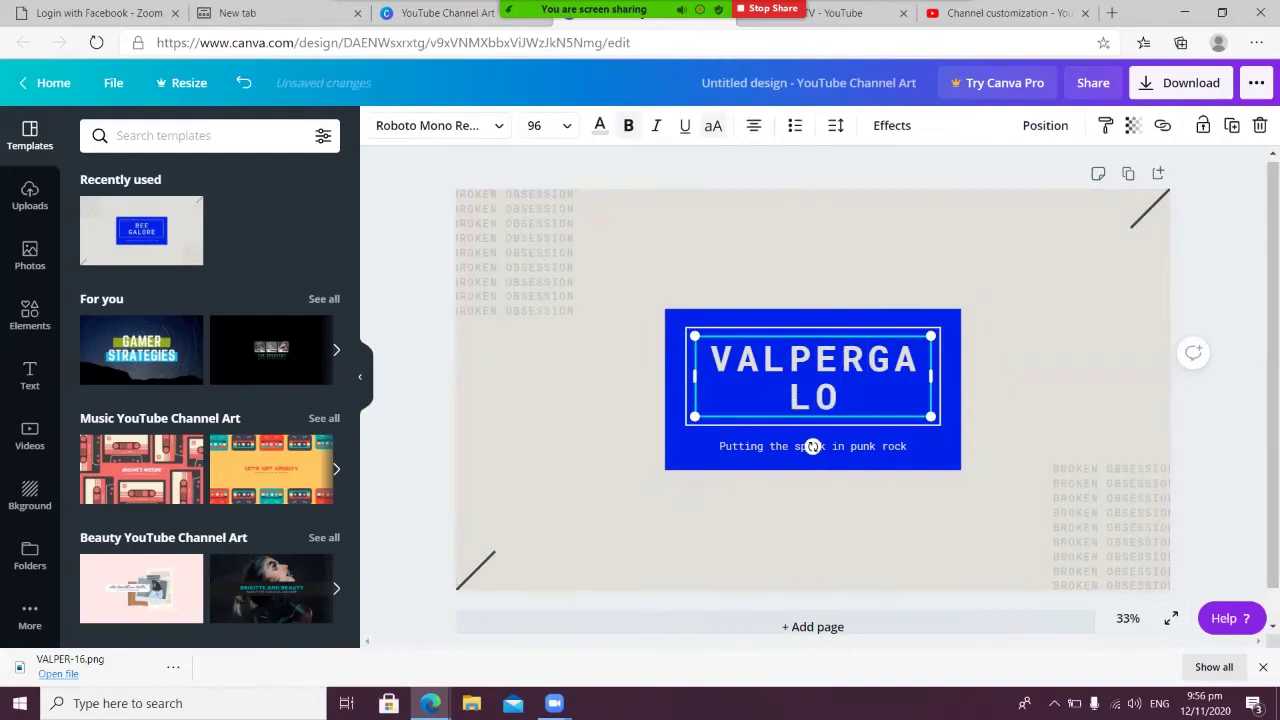
{"action": "type", "text": "-TV"}
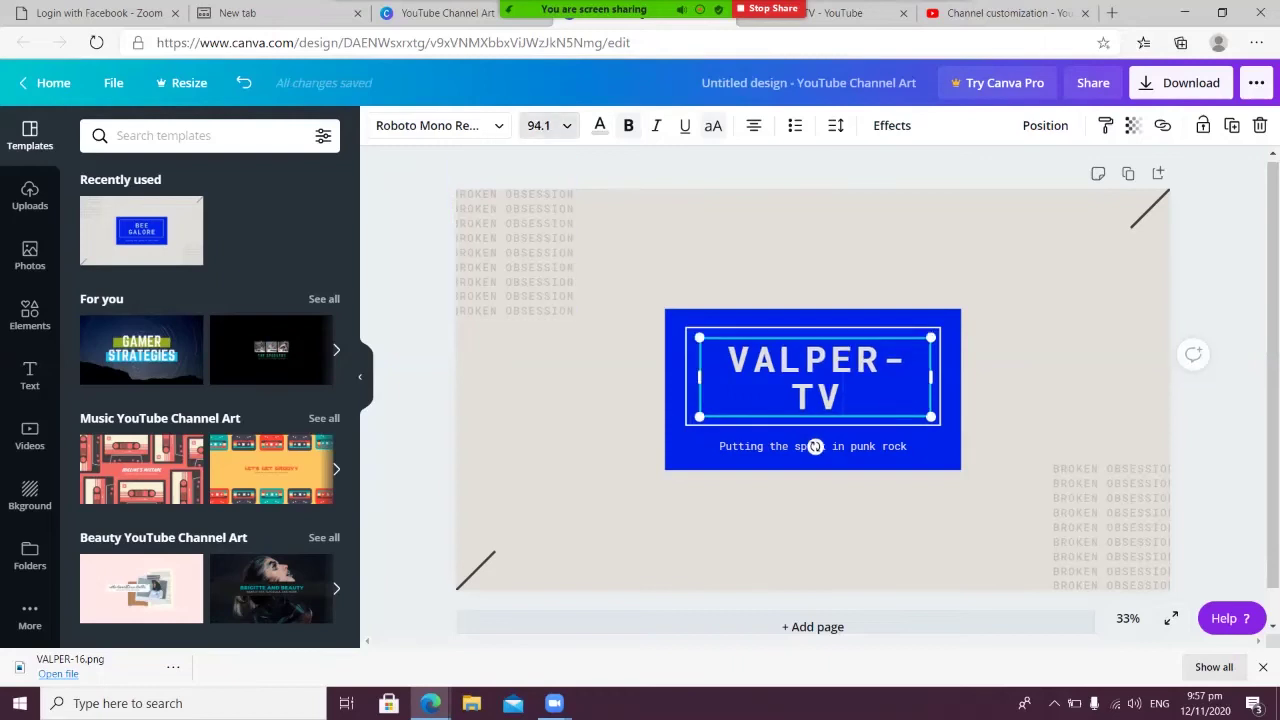
{"action": "left_click", "coordinate": [538, 125]}
{"action": "scroll", "coordinate": [570, 400], "scroll_direction": "down", "scroll_amount": 3}
{"action": "scroll", "coordinate": [570, 340], "scroll_direction": "down", "scroll_amount": 3}
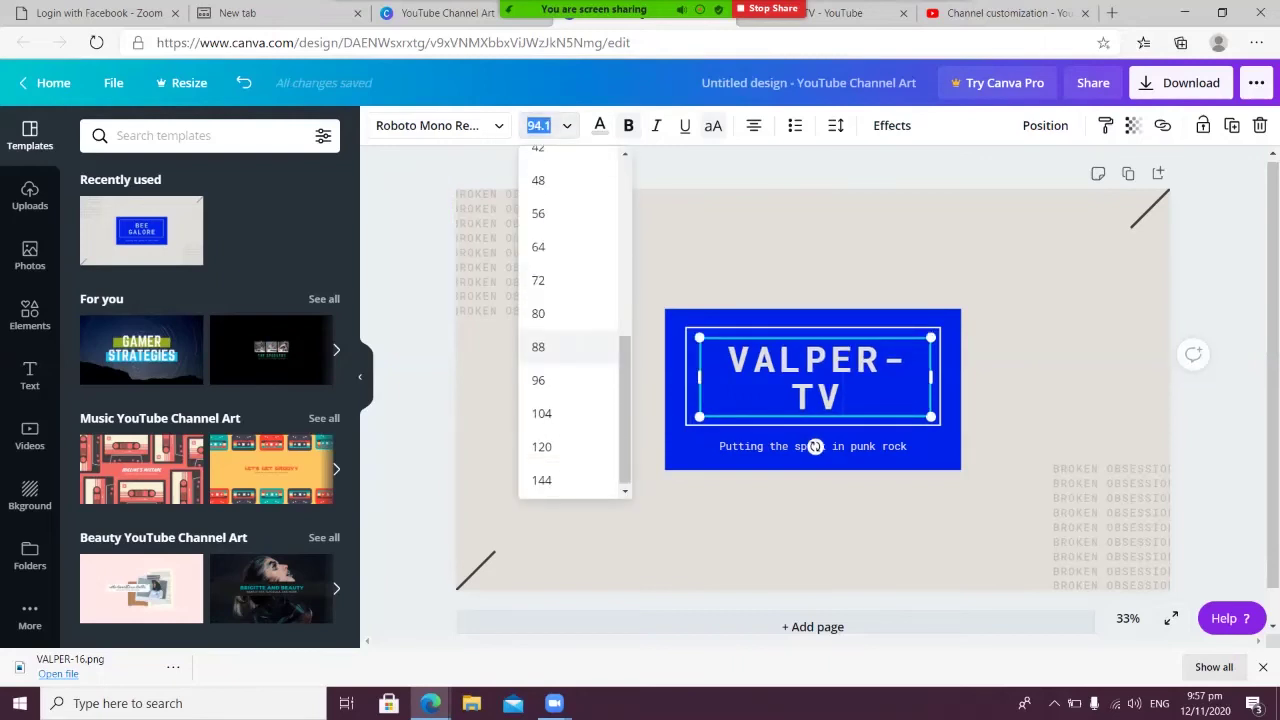
{"action": "left_click", "coordinate": [565, 341]}
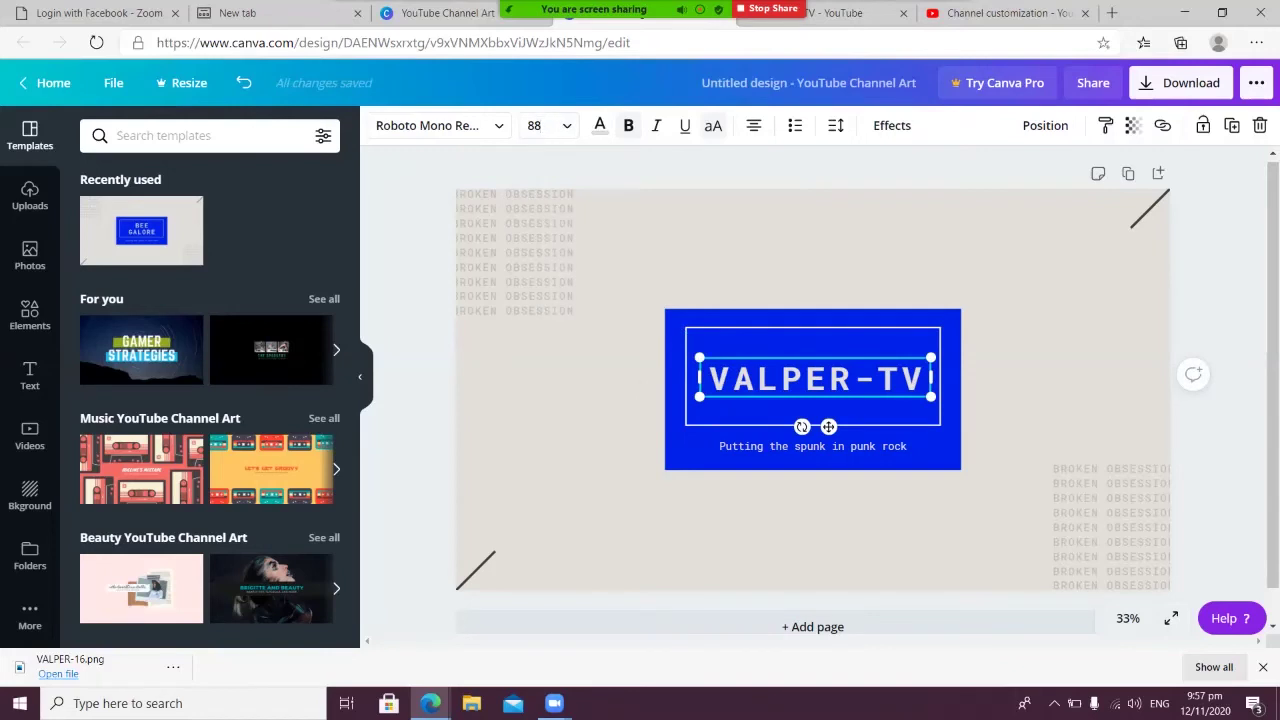
Delete the subtitle, download the banner as a PNG, and return to the YouTube tab
{"action": "left_click", "coordinate": [760, 446]}
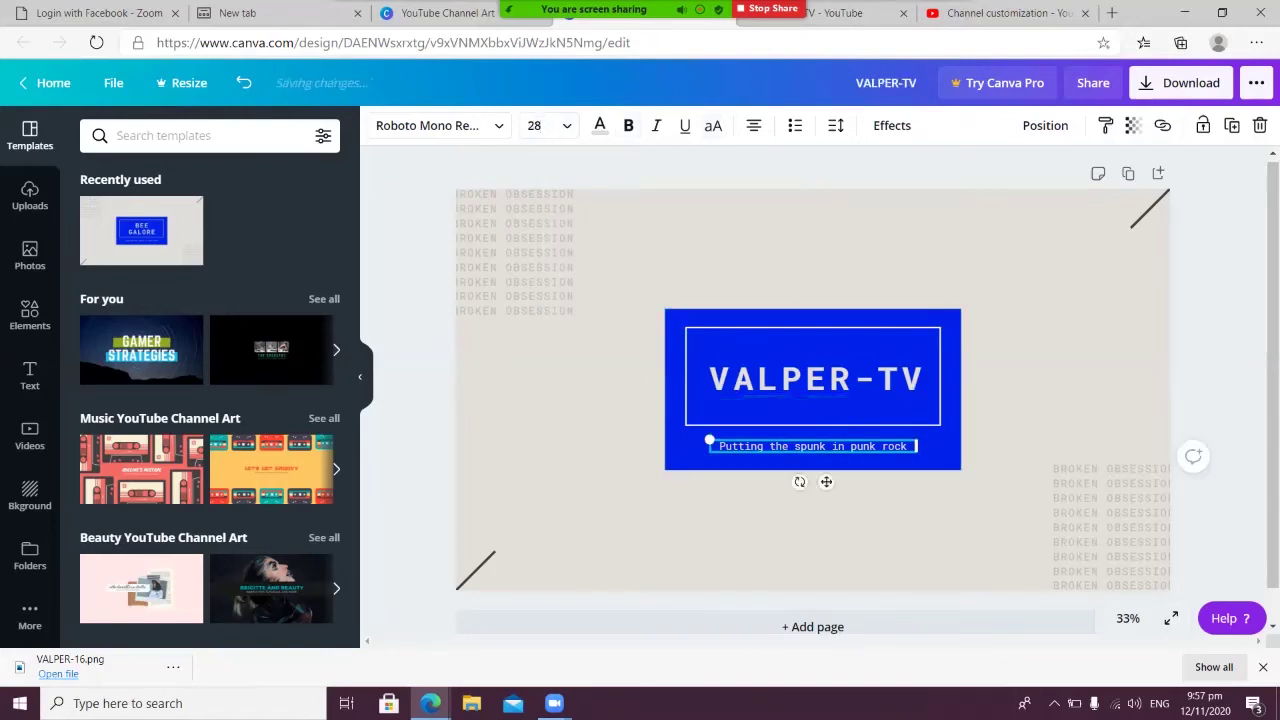
{"action": "key", "text": "Delete"}
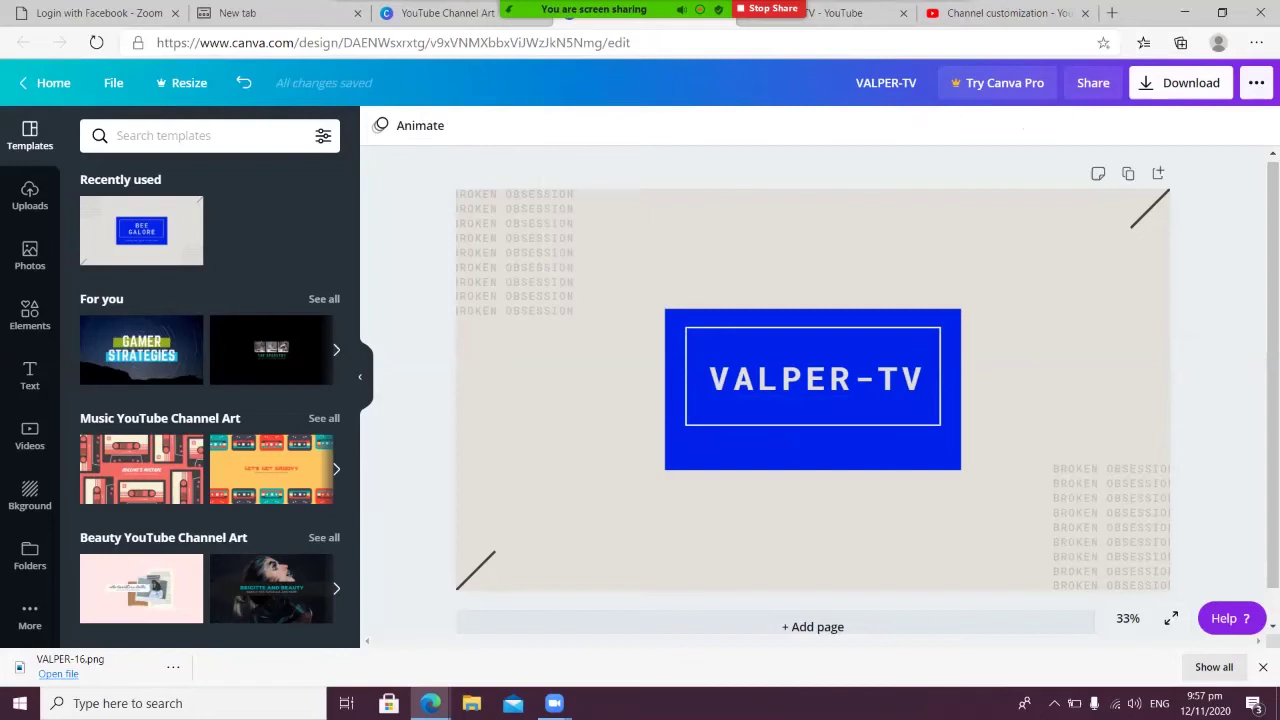
{"action": "left_click", "coordinate": [1181, 82]}
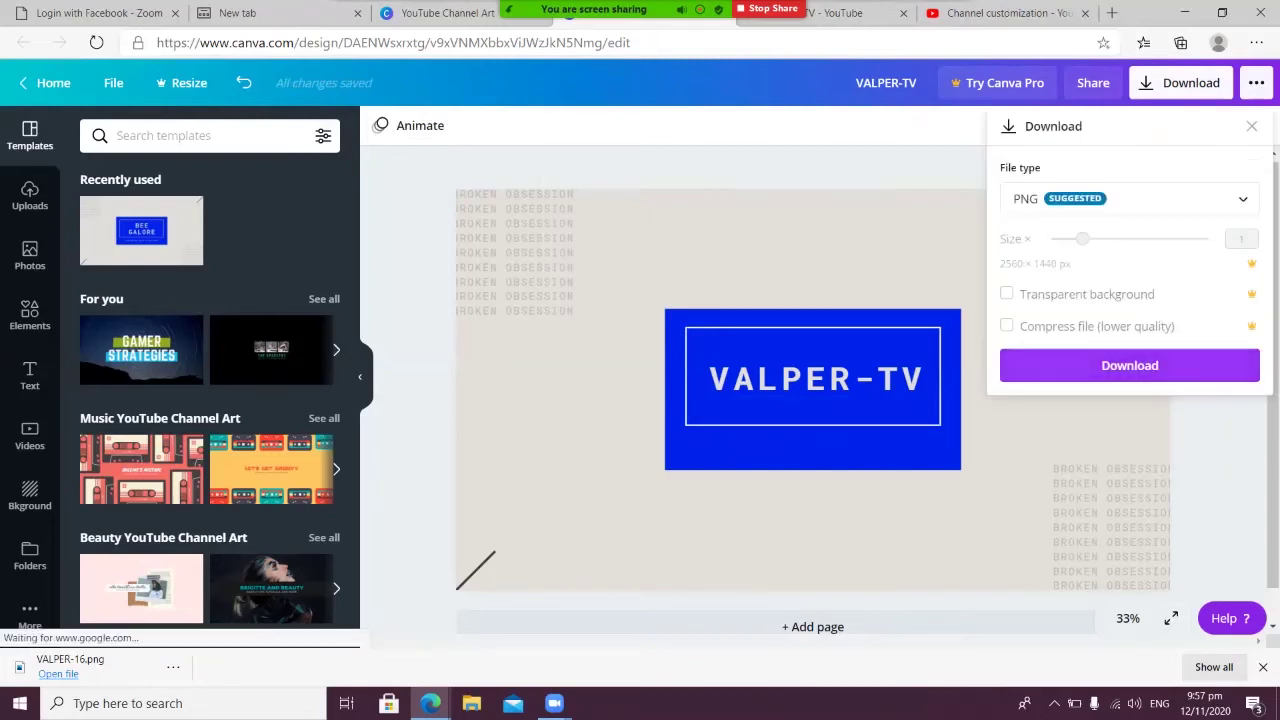
{"action": "left_click", "coordinate": [1129, 365]}
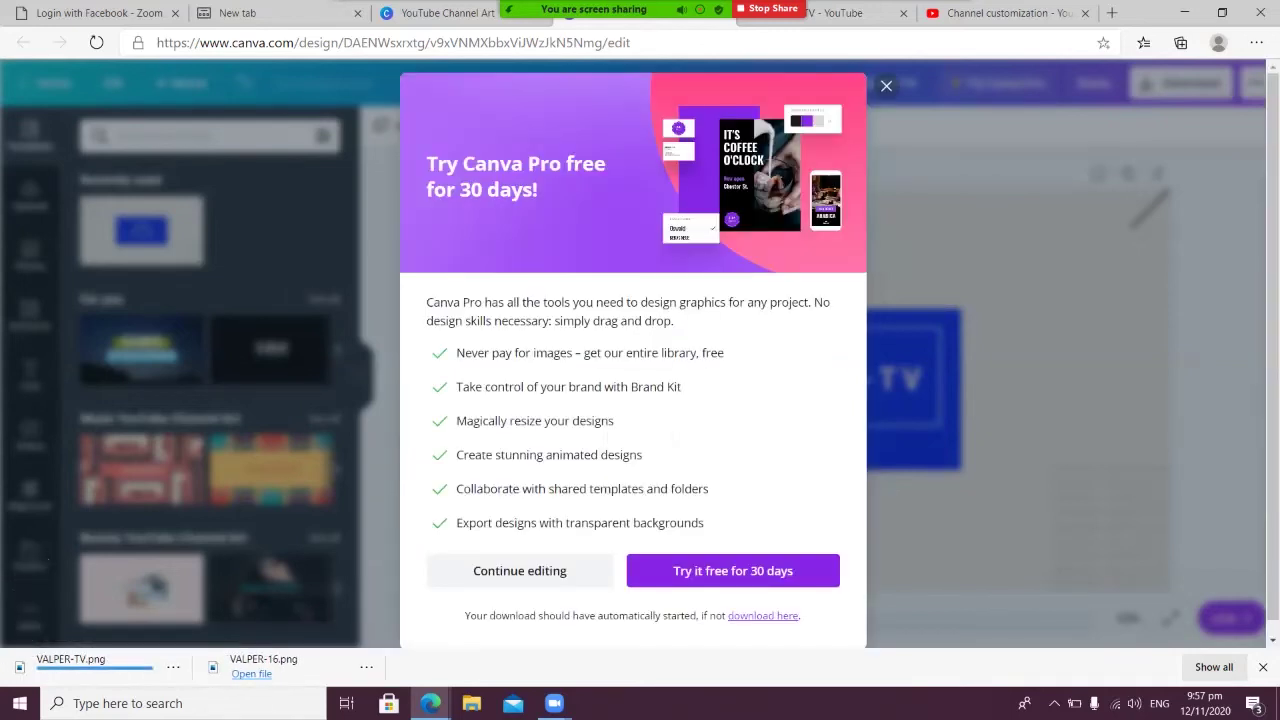
{"action": "key", "text": "Escape"}
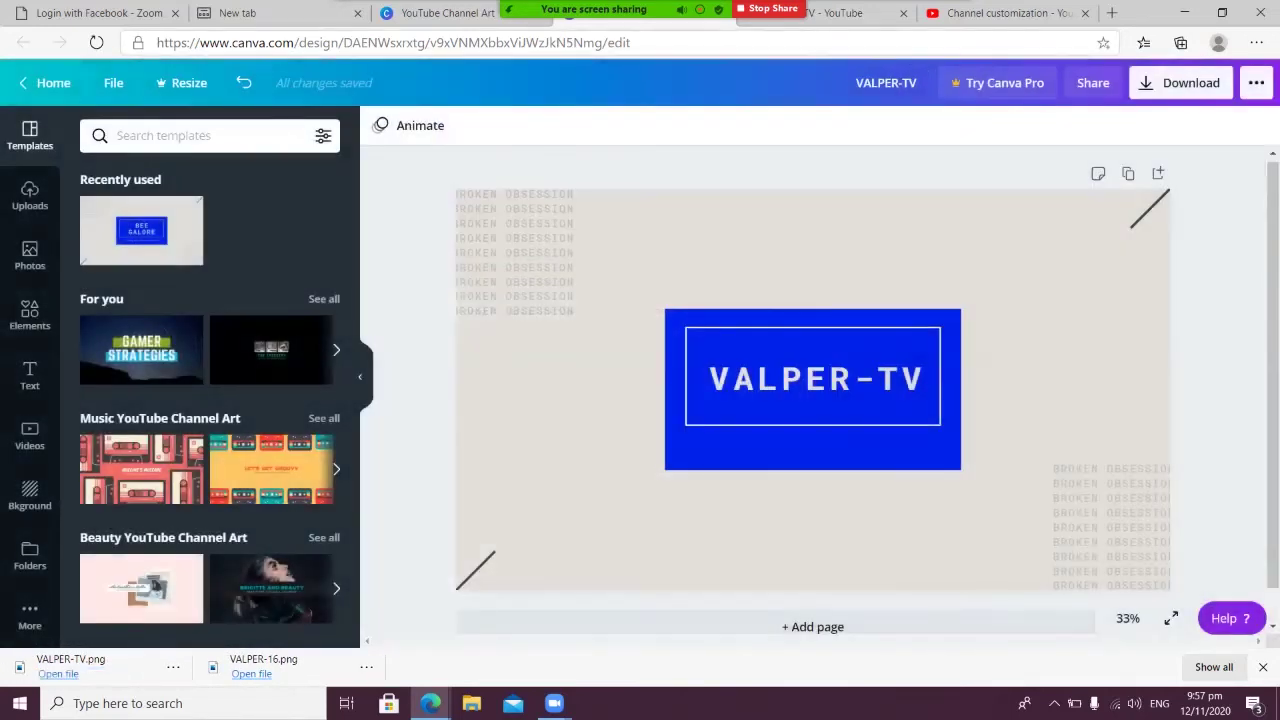
{"action": "left_click", "coordinate": [840, 13]}
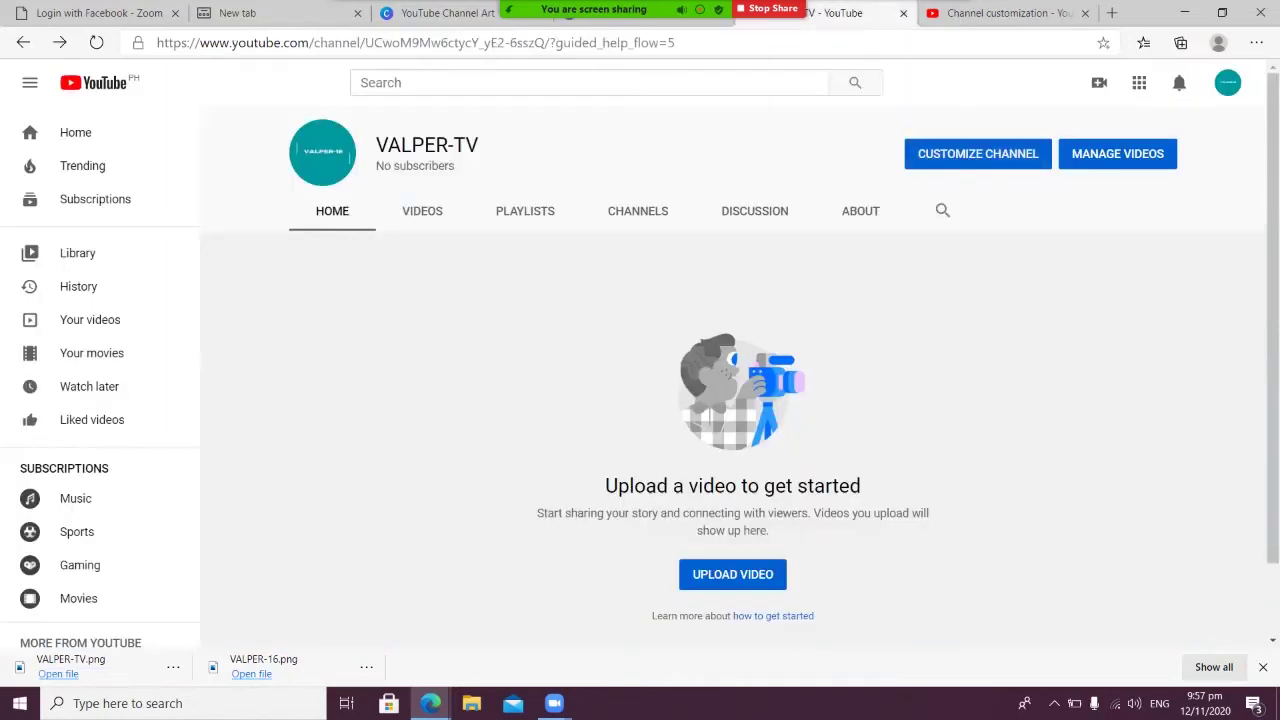
Upload VALPER-TV.png from Downloads as the channel banner image and accept the crop
{"action": "key", "text": "ctrl+Tab"}
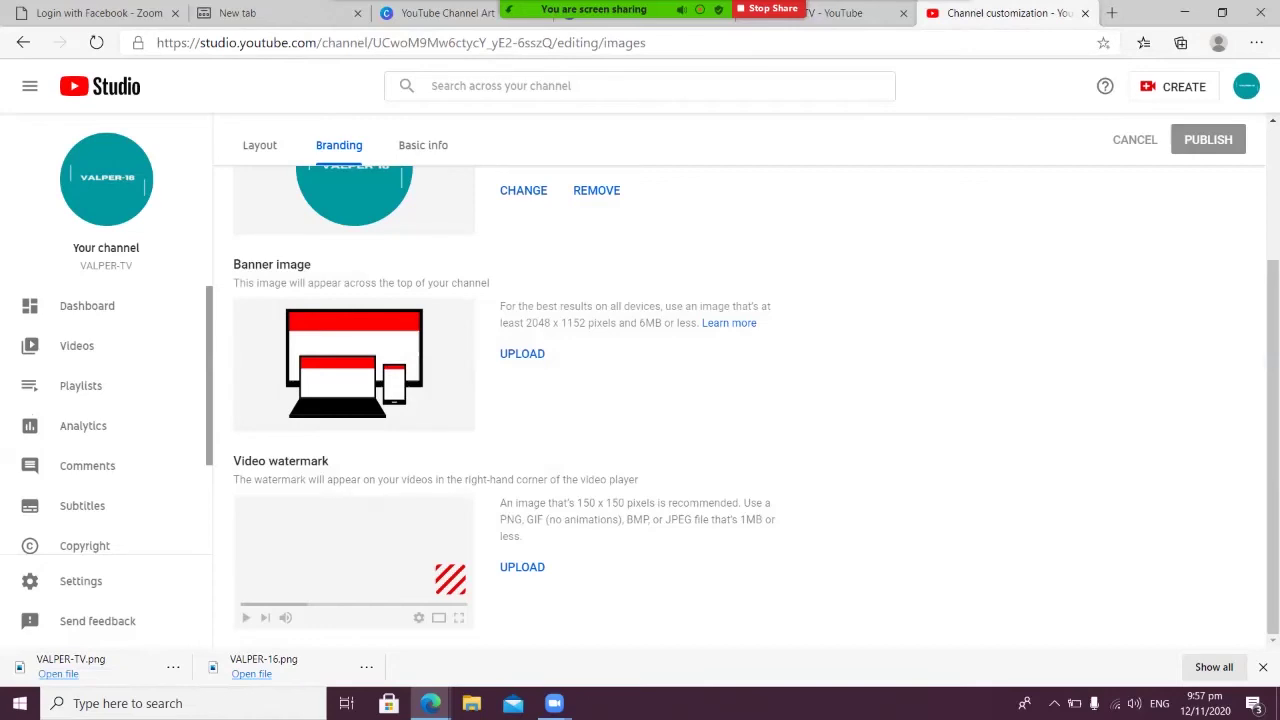
{"action": "left_click", "coordinate": [522, 353]}
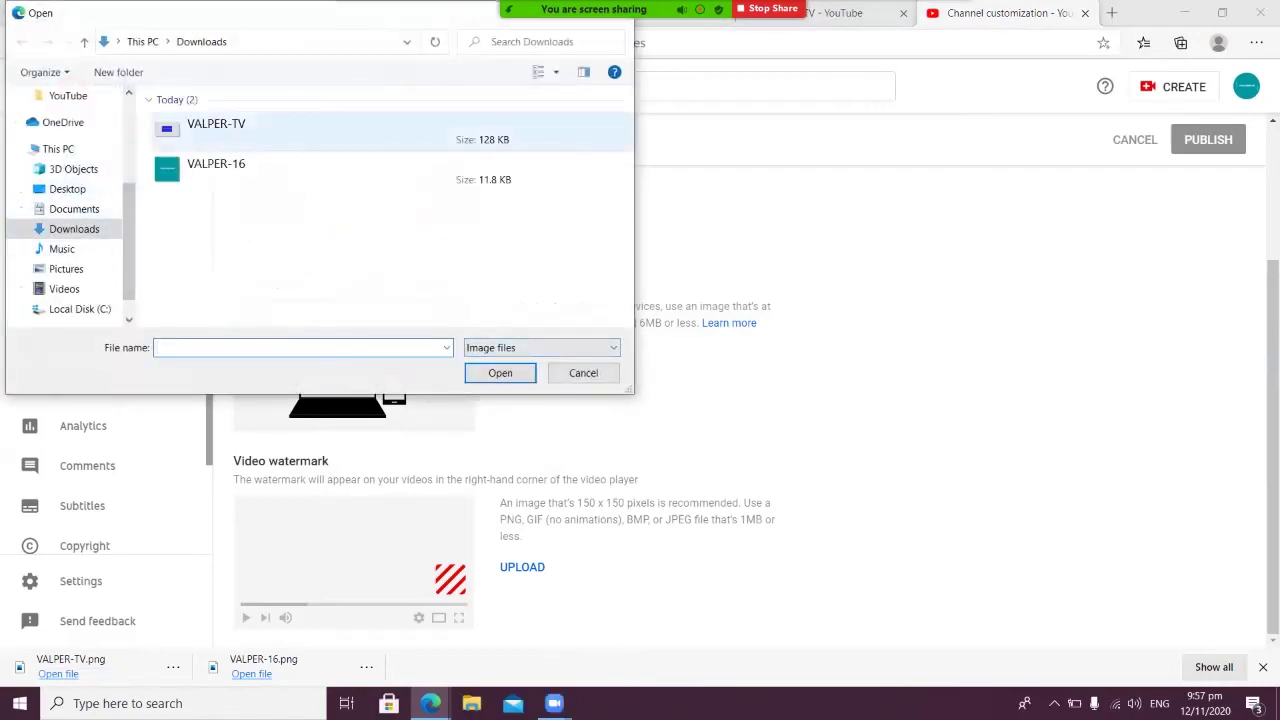
{"action": "left_click", "coordinate": [216, 128]}
{"action": "left_click", "coordinate": [500, 373]}
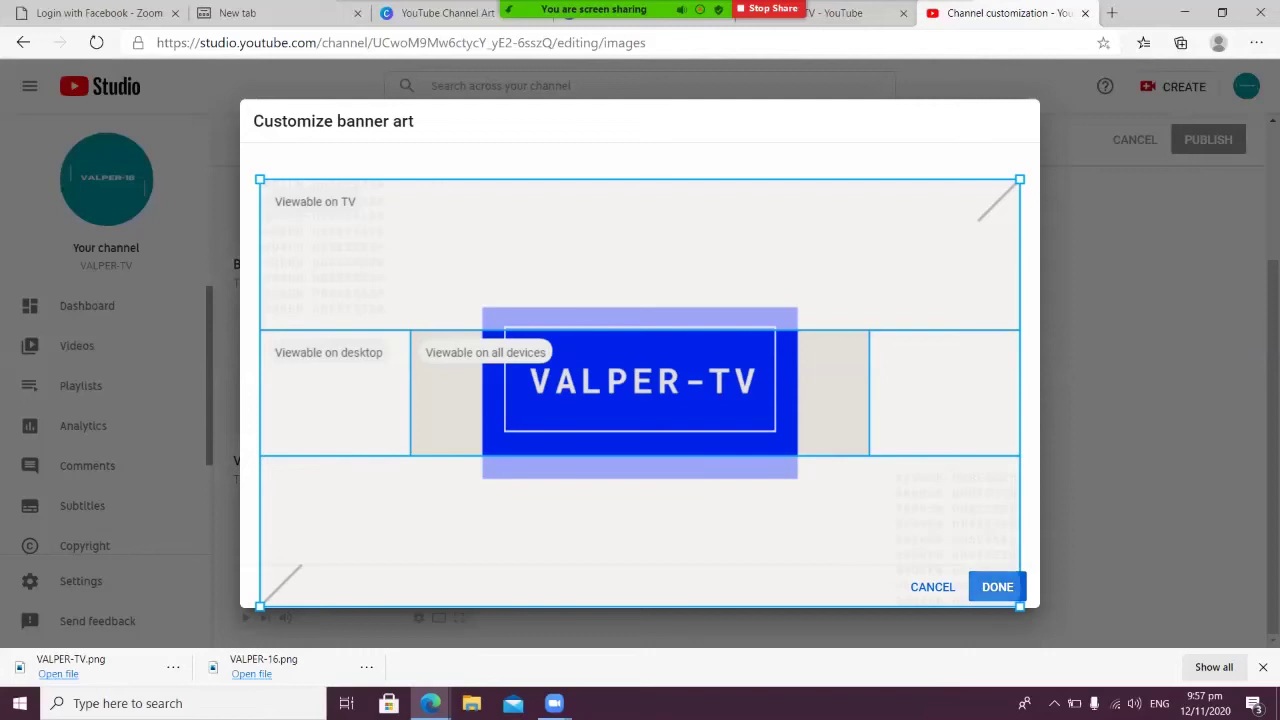
{"action": "left_click", "coordinate": [997, 587]}
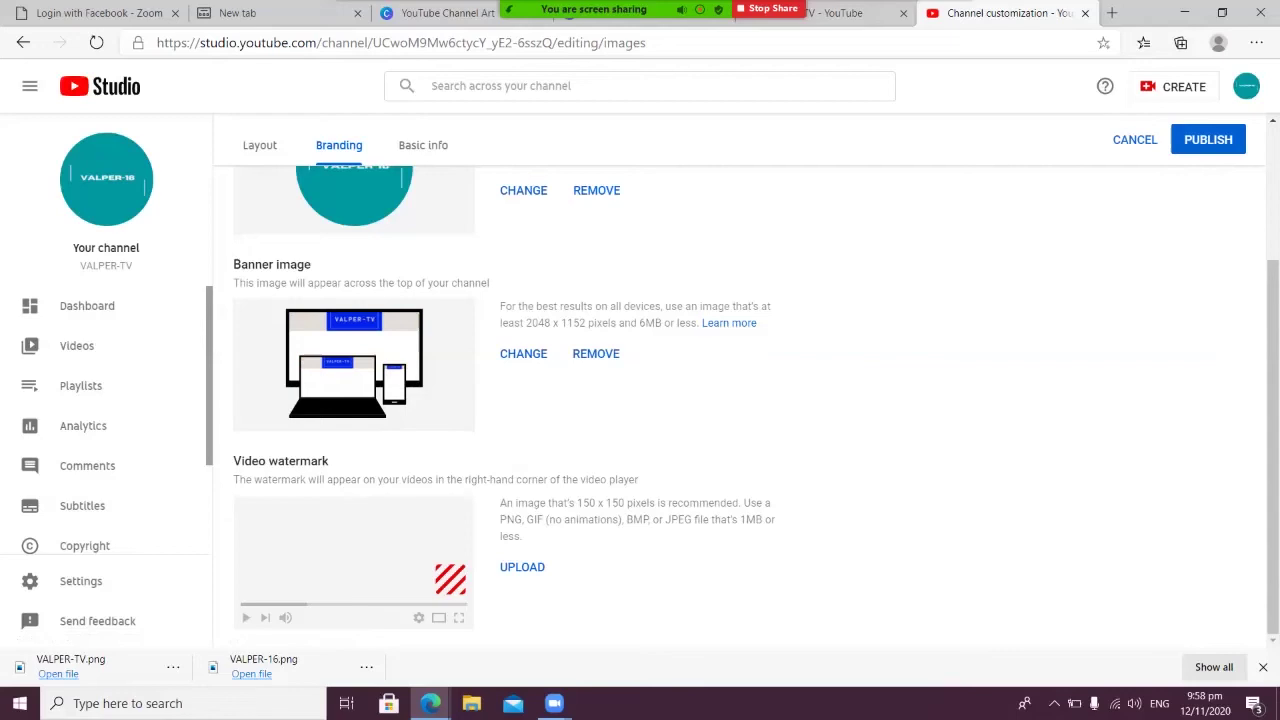
Upload VALPER-16 as the video watermark, displayed for the entire video
{"action": "left_click", "coordinate": [522, 567]}
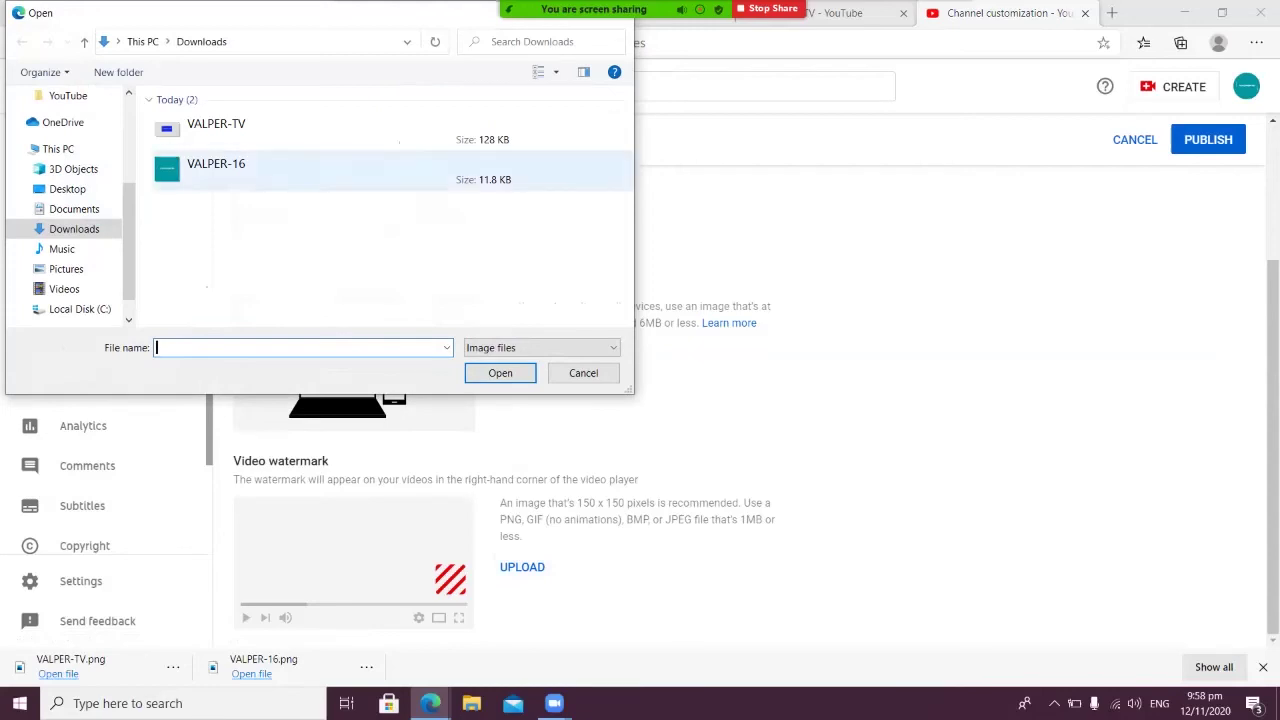
{"action": "left_click", "coordinate": [216, 168]}
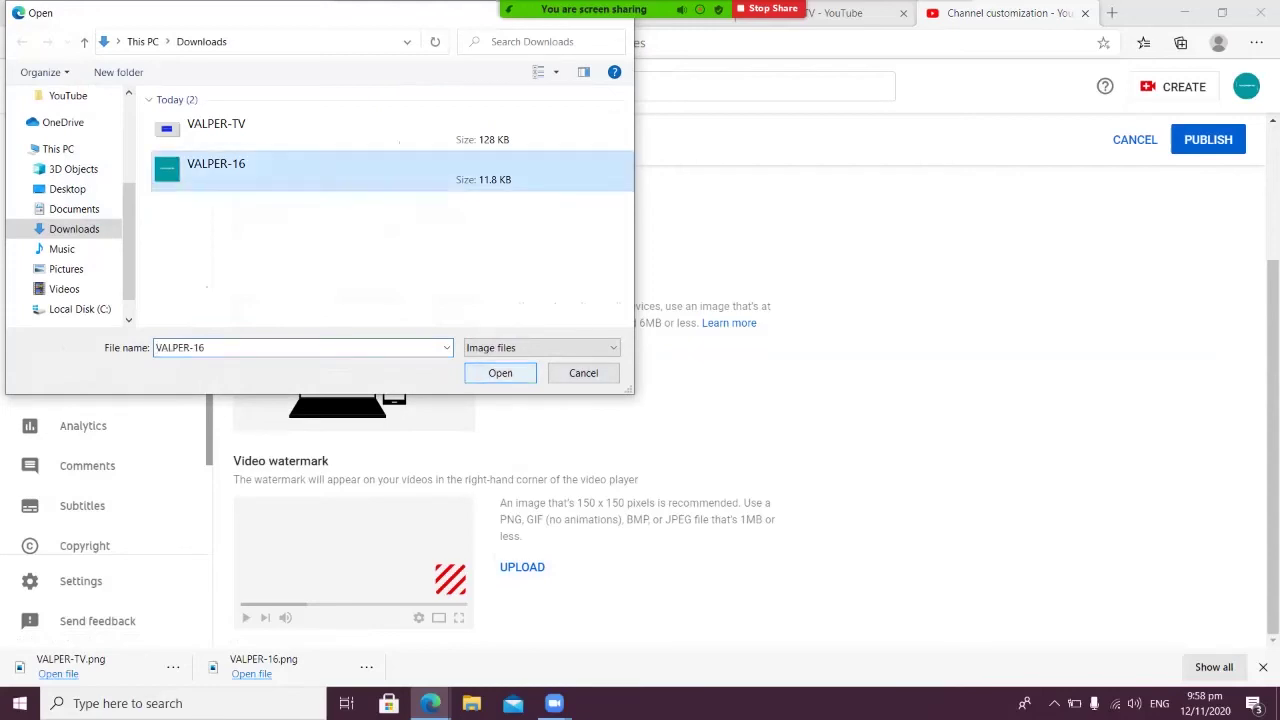
{"action": "left_click", "coordinate": [500, 372]}
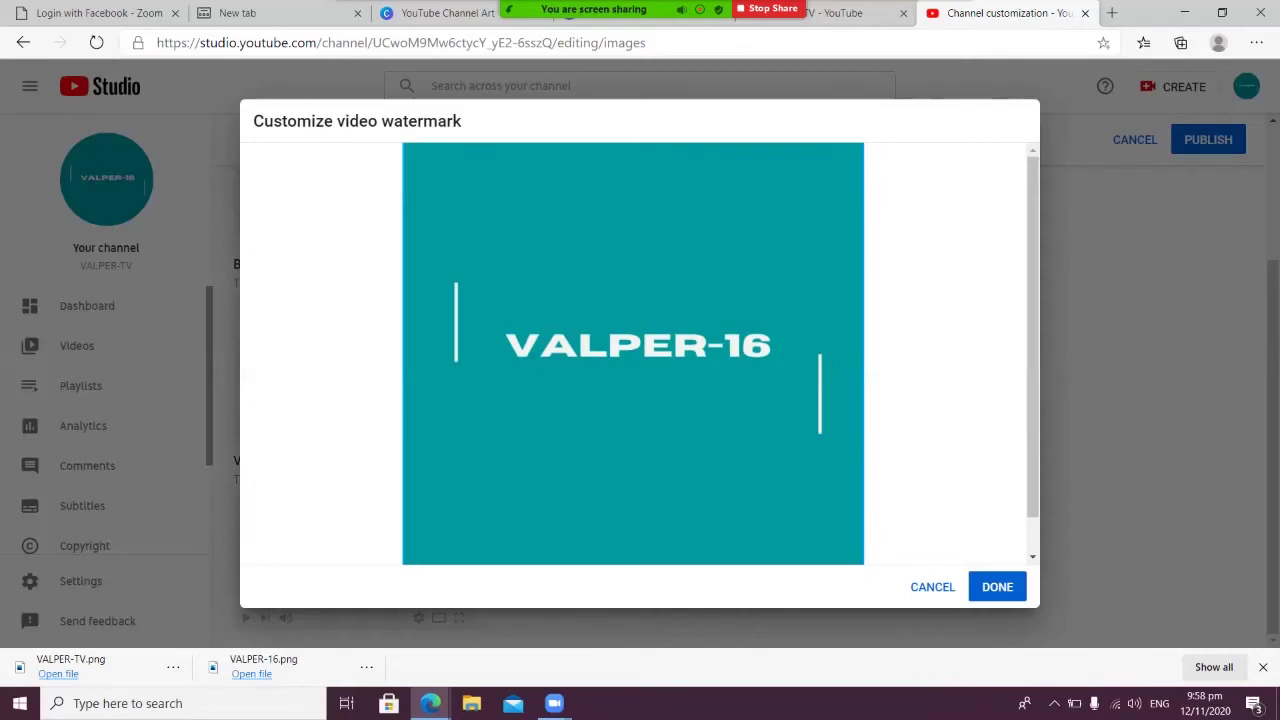
{"action": "left_click", "coordinate": [997, 587]}
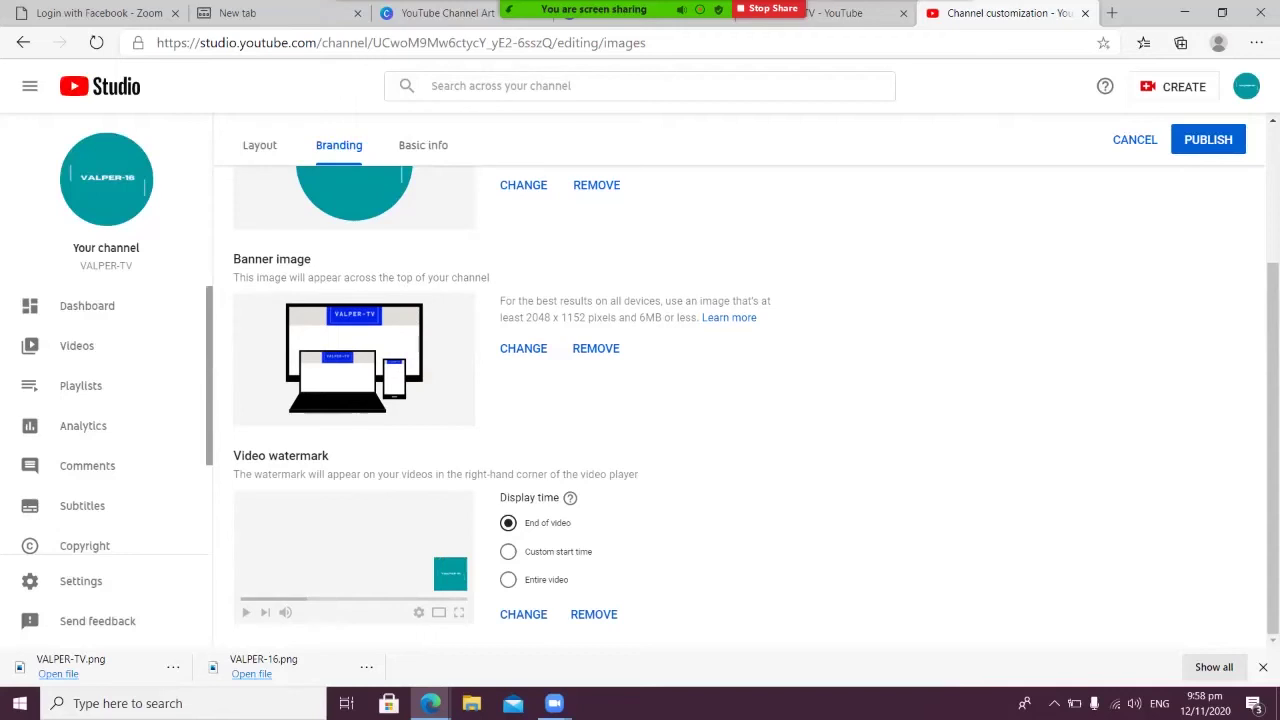
{"action": "left_click", "coordinate": [508, 579]}
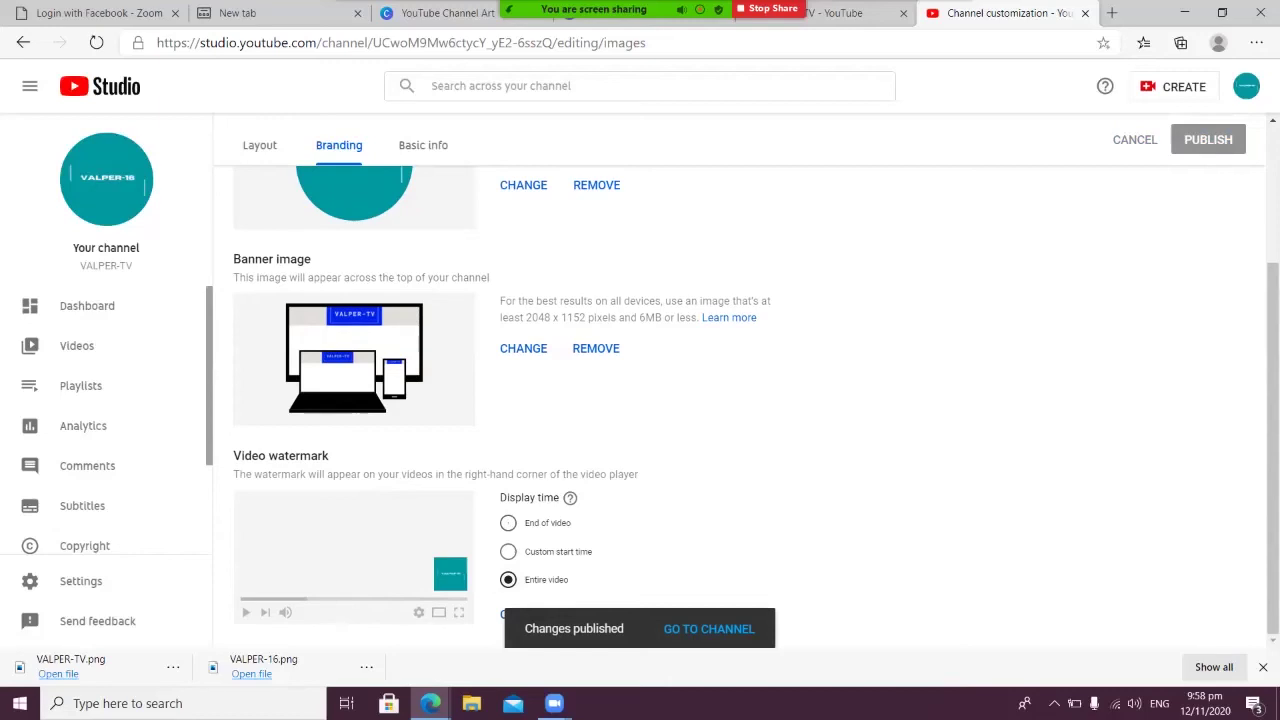
{"action": "left_click", "coordinate": [414, 148]}
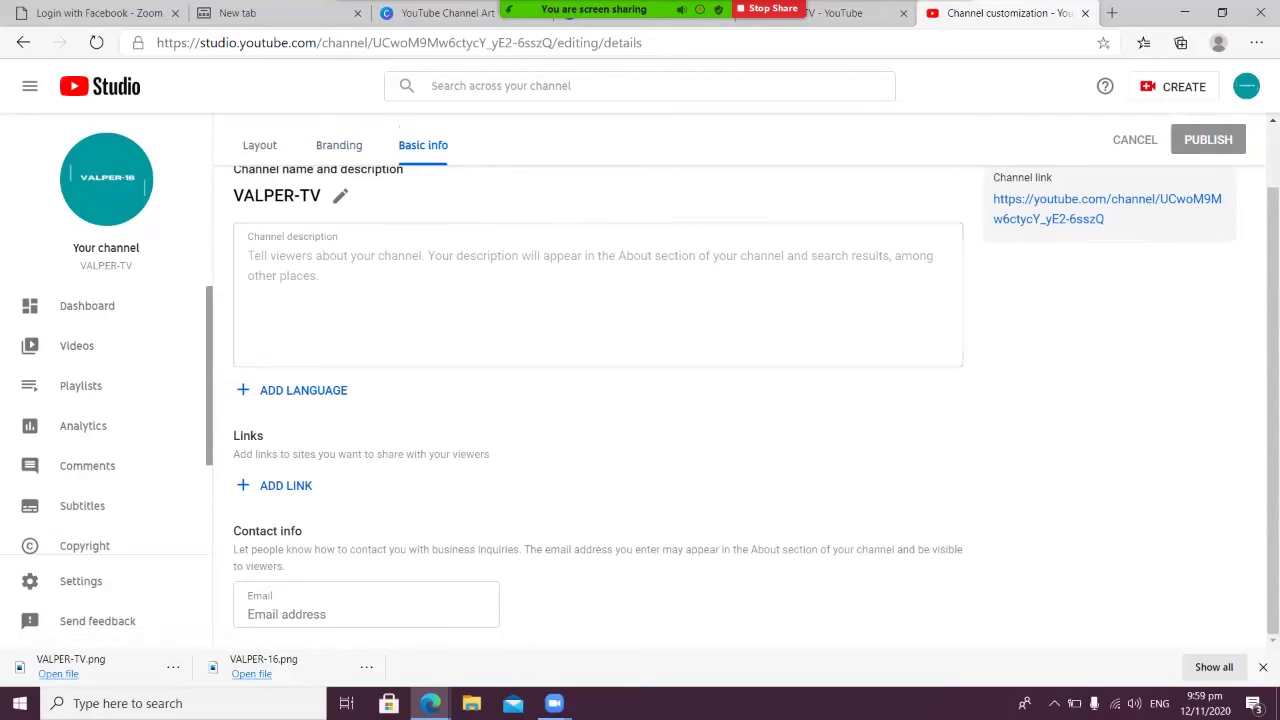
Begin the channel description with 'This channel is all about tutorial video for virtual'
{"action": "left_click", "coordinate": [366, 610]}
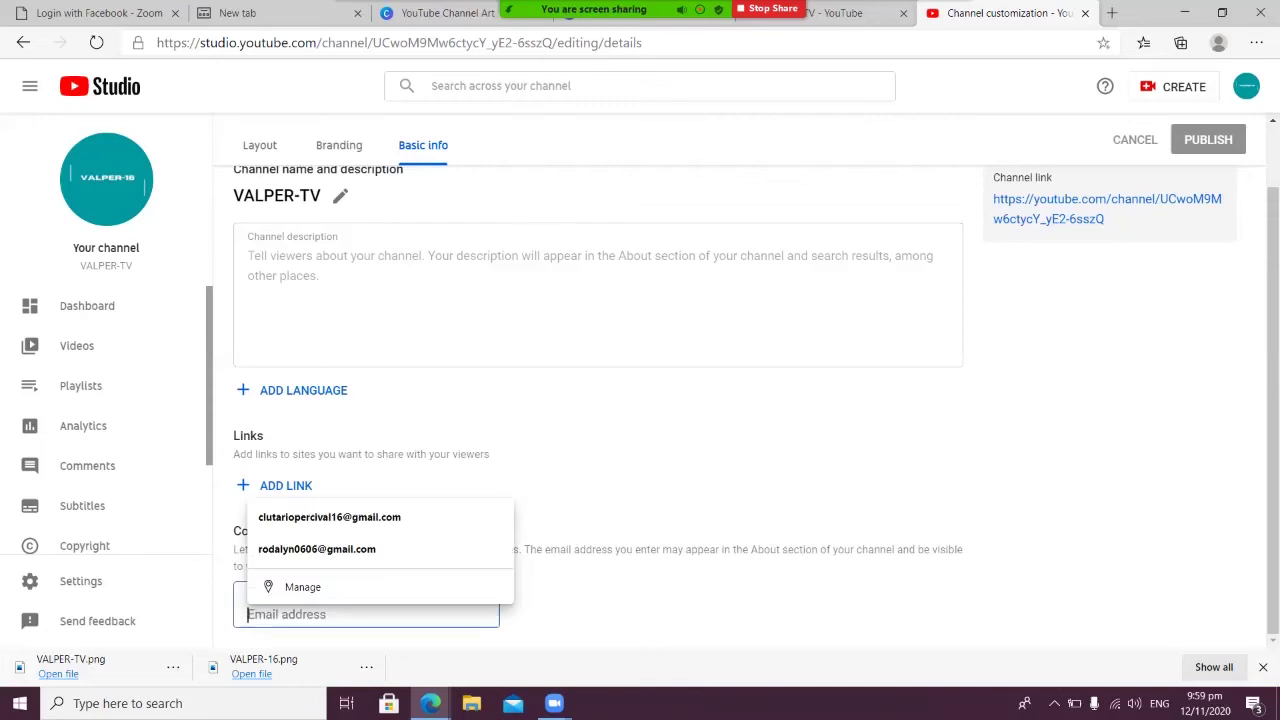
{"action": "key", "text": "Tab"}
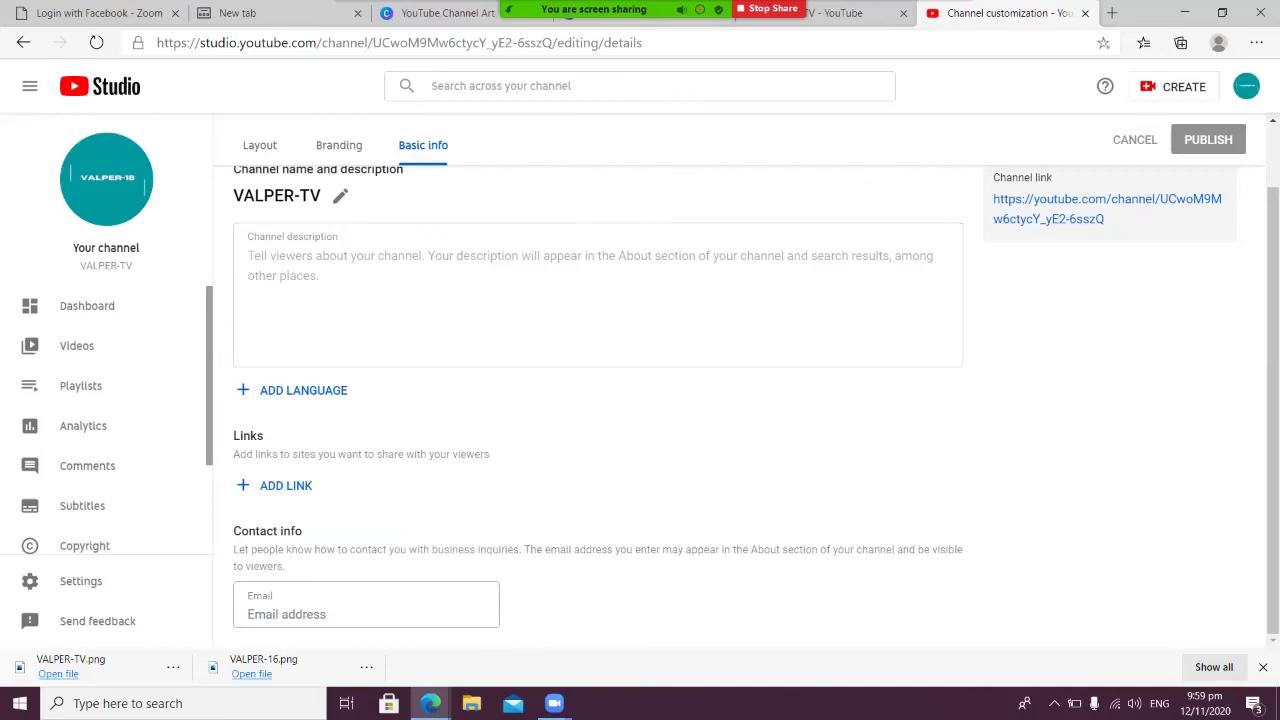
{"action": "scroll", "coordinate": [740, 390], "scroll_direction": "up", "scroll_amount": 2}
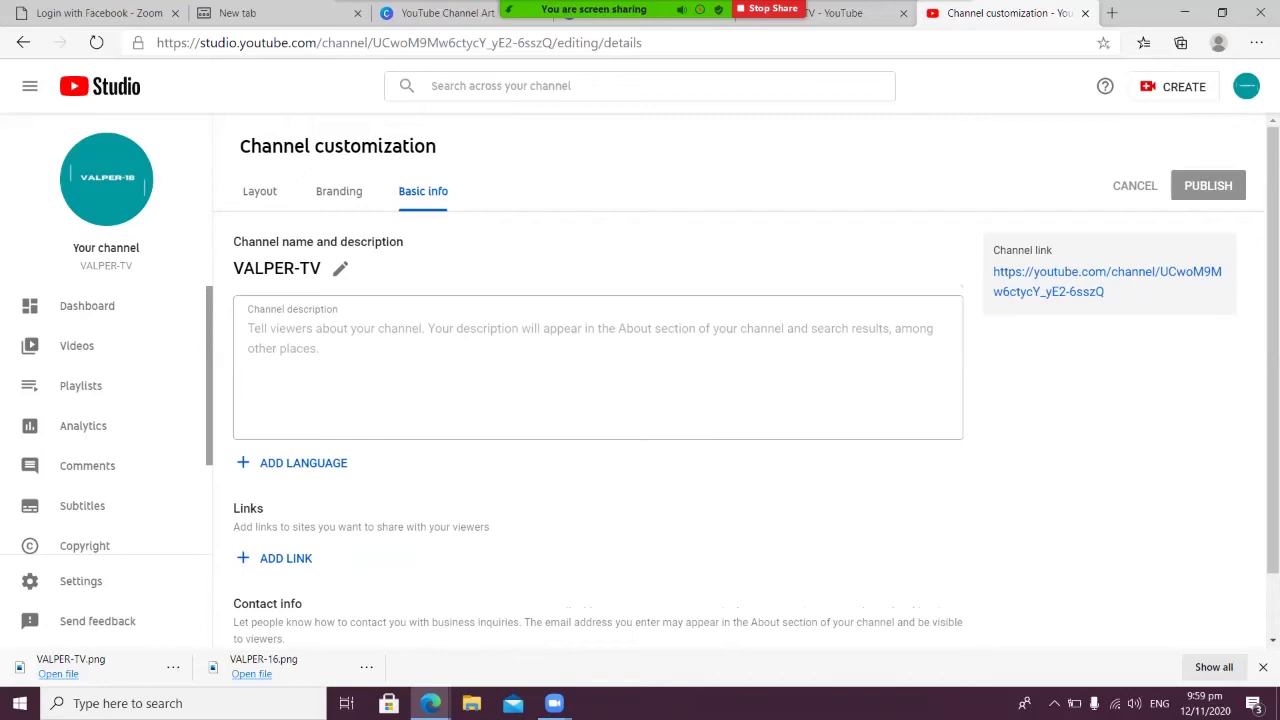
{"action": "left_click", "coordinate": [248, 328]}
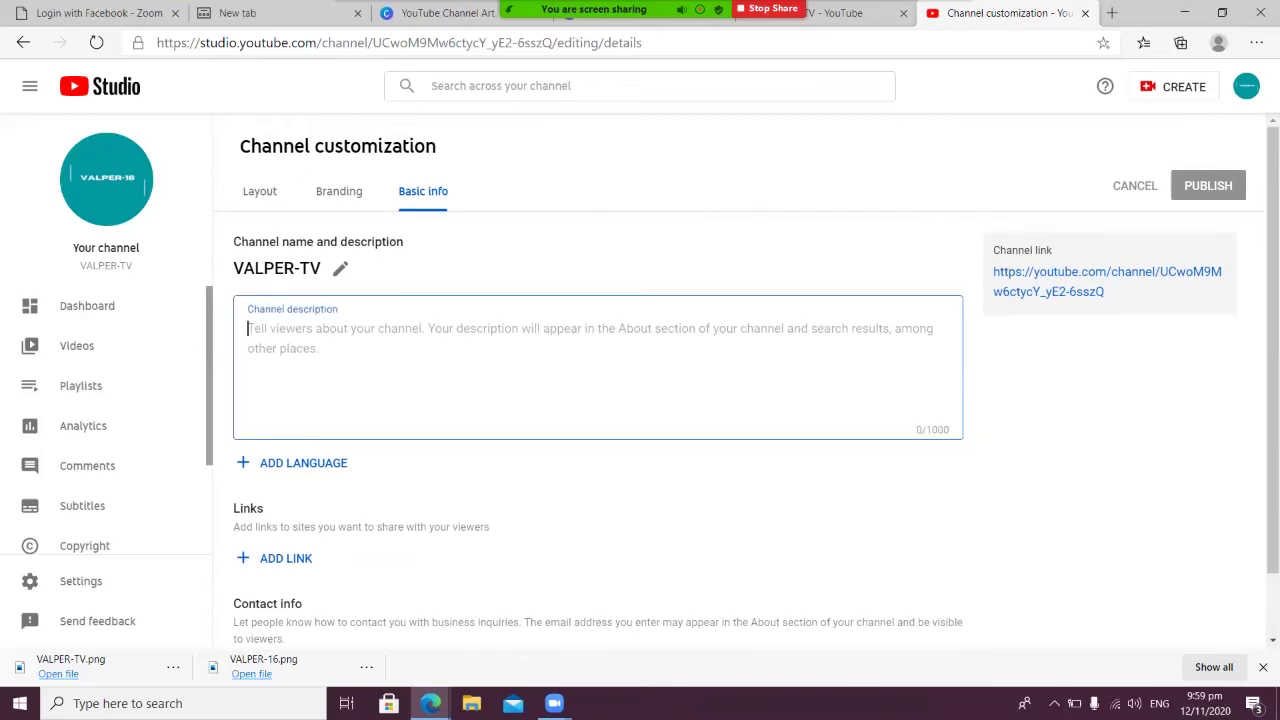
{"action": "type", "text": "t"}
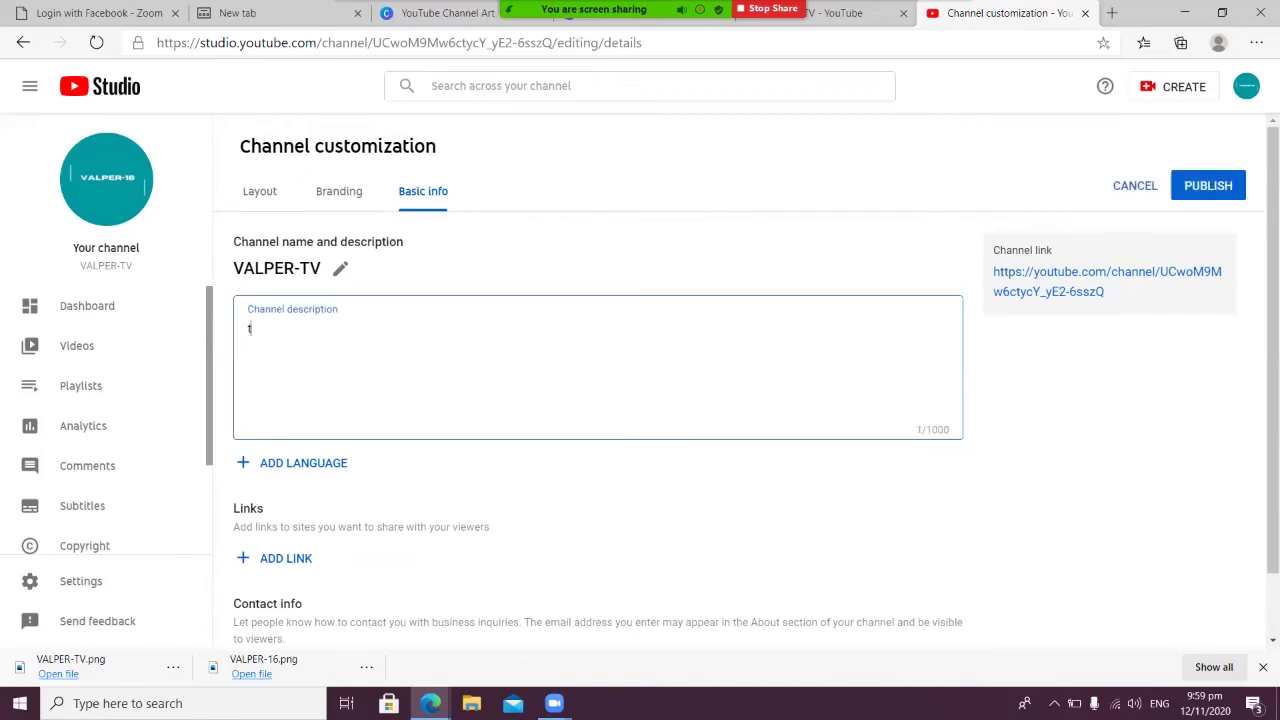
{"action": "type", "text": "HiS"}
{"action": "key", "text": "BackSpace"}
{"action": "key", "text": "BackSpace"}
{"action": "key", "text": "BackSpace"}
{"action": "key", "text": "BackSpace"}
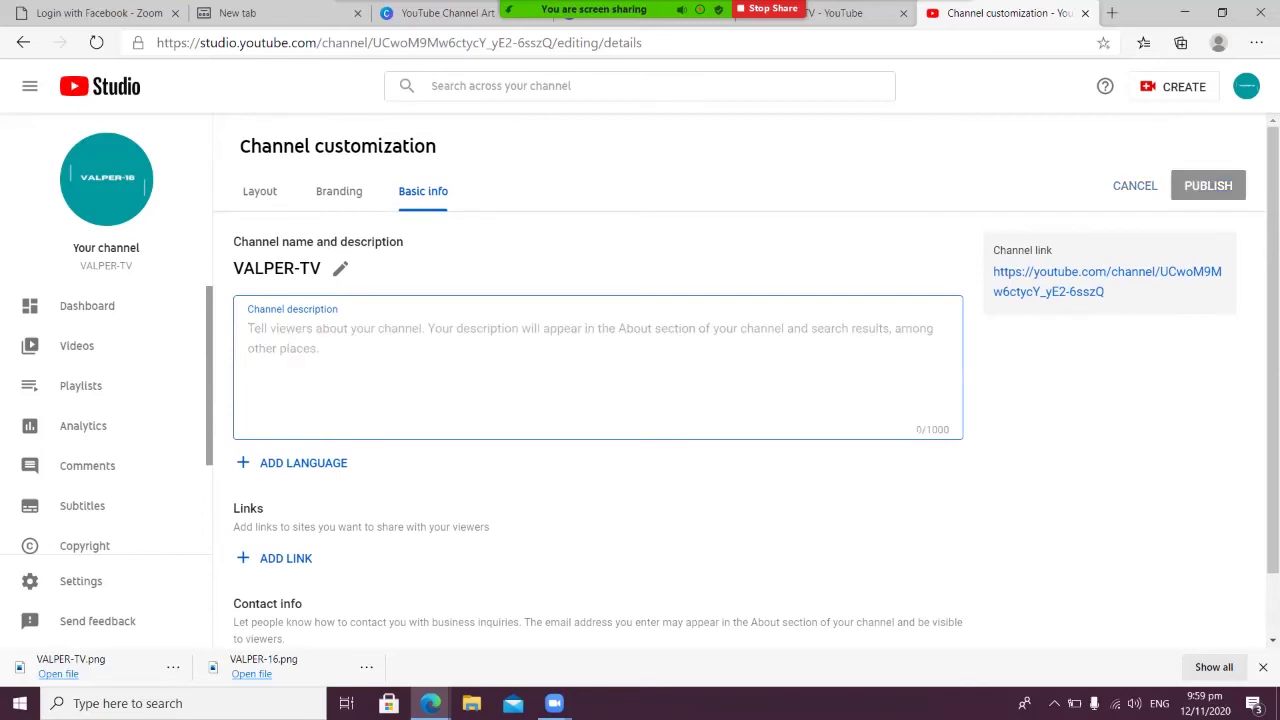
{"action": "type", "text": "This c"}
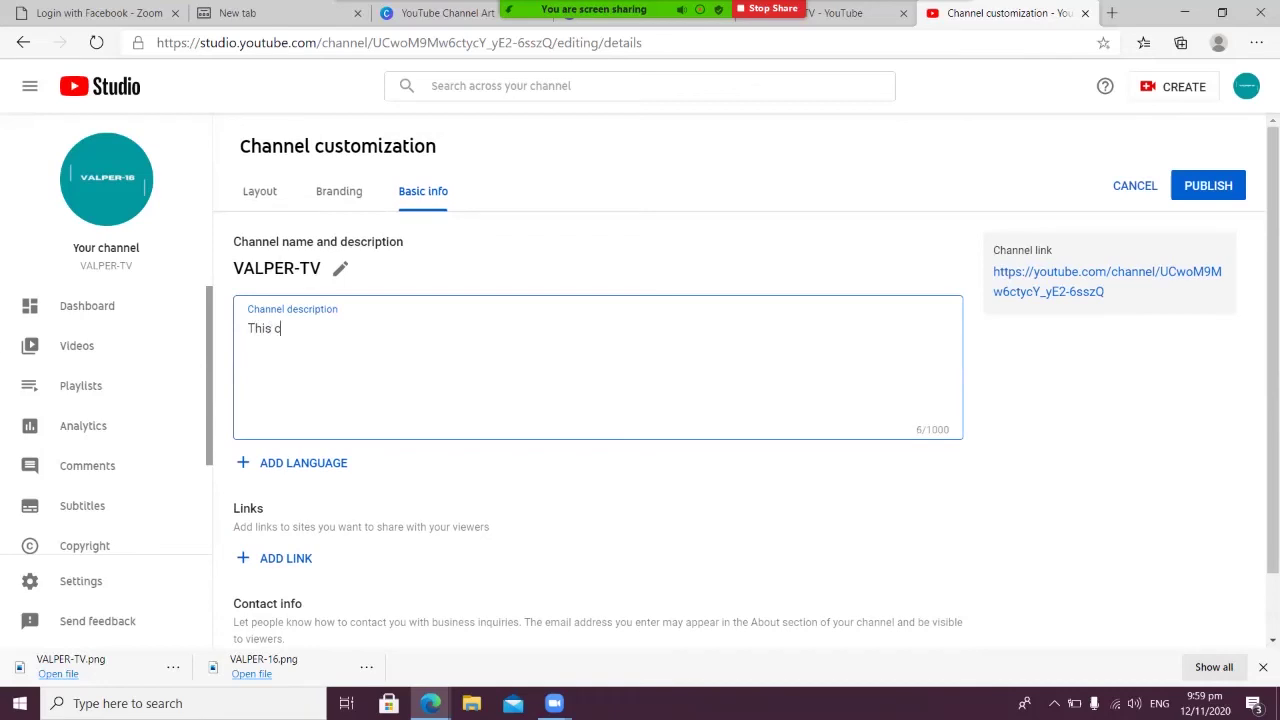
{"action": "type", "text": "hannel is all about tutorial"}
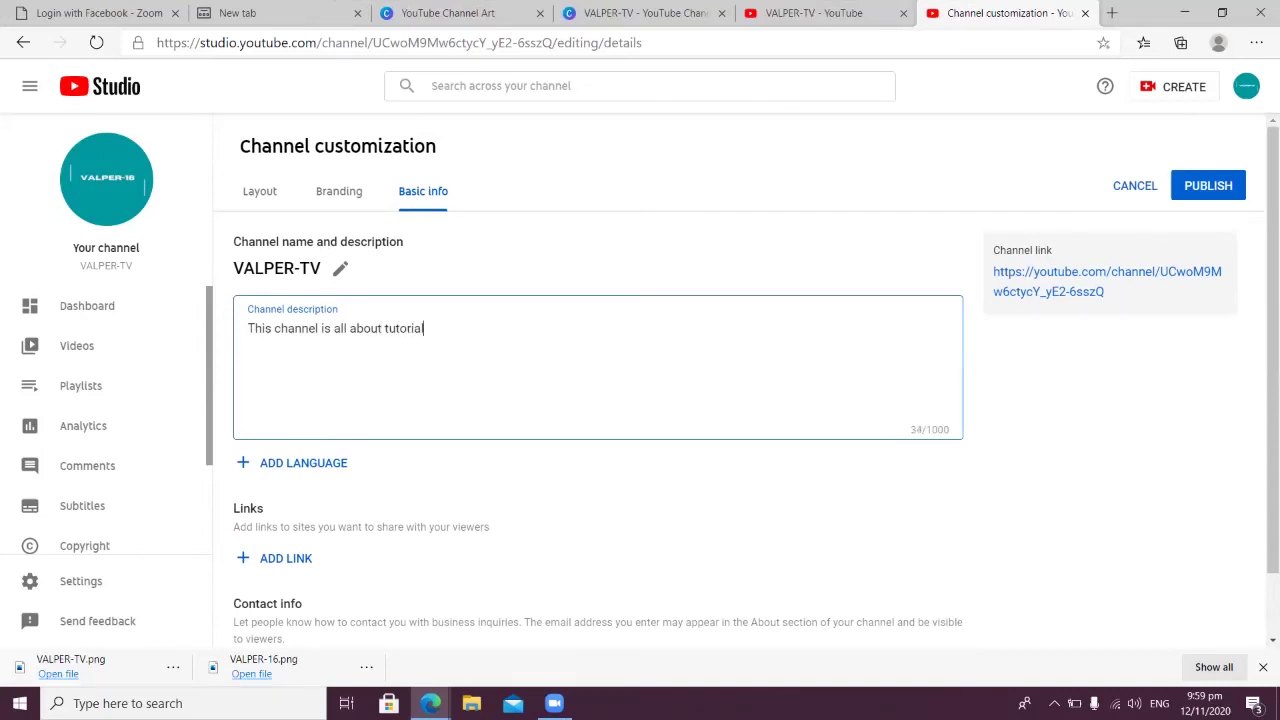
{"action": "type", "text": " video for"}
{"action": "type", "text": " vir"}
{"action": "type", "text": "tual"}
Revise the description's ending so it reads 'This channel is all about tutorial.'
{"action": "key", "text": "BackSpace"}
{"action": "key", "text": "BackSpace"}
{"action": "key", "text": "BackSpace"}
{"action": "key", "text": "BackSpace"}
{"action": "key", "text": "BackSpace"}
{"action": "key", "text": "BackSpace"}
{"action": "key", "text": "BackSpace"}
{"action": "type", "text": "workin"}
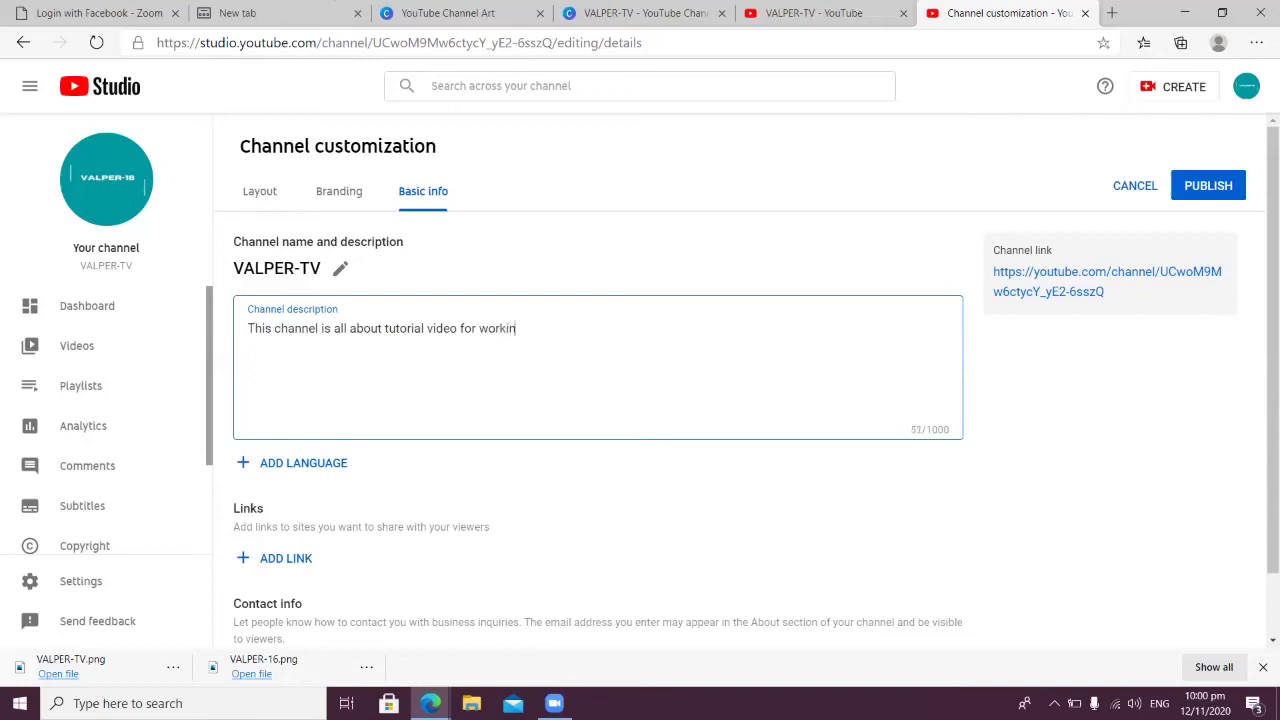
{"action": "type", "text": "g home f"}
{"action": "type", "text": "athe"}
{"action": "key", "text": "BackSpace"}
{"action": "key", "text": "BackSpace"}
{"action": "key", "text": "BackSpace"}
{"action": "key", "text": "BackSpace"}
{"action": "key", "text": "BackSpace"}
{"action": "key", "text": "BackSpace"}
{"action": "key", "text": "BackSpace"}
{"action": "key", "text": "BackSpace"}
{"action": "key", "text": "BackSpace"}
{"action": "key", "text": "BackSpace"}
{"action": "key", "text": "BackSpace"}
{"action": "key", "text": "BackSpace"}
{"action": "key", "text": "BackSpace"}
{"action": "key", "text": "BackSpace"}
{"action": "key", "text": "BackSpace"}
{"action": "key", "text": "BackSpace"}
{"action": "key", "text": "BackSpace"}
{"action": "key", "text": "BackSpace"}
{"action": "key", "text": "BackSpace"}
{"action": "key", "text": "BackSpace"}
{"action": "key", "text": "BackSpace"}
{"action": "key", "text": "BackSpace"}
{"action": "key", "text": "BackSpace"}
{"action": "key", "text": "BackSpace"}
{"action": "key", "text": "BackSpace"}
{"action": "key", "text": "BackSpace"}
{"action": "key", "text": "BackSpace"}
{"action": "key", "text": "BackSpace"}
{"action": "key", "text": "BackSpace"}
{"action": "key", "text": "BackSpace"}
{"action": "key", "text": "BackSpace"}
{"action": "type", "text": "al for working home."}
{"action": "key", "text": "BackSpace"}
{"action": "type", "text": "fah"}
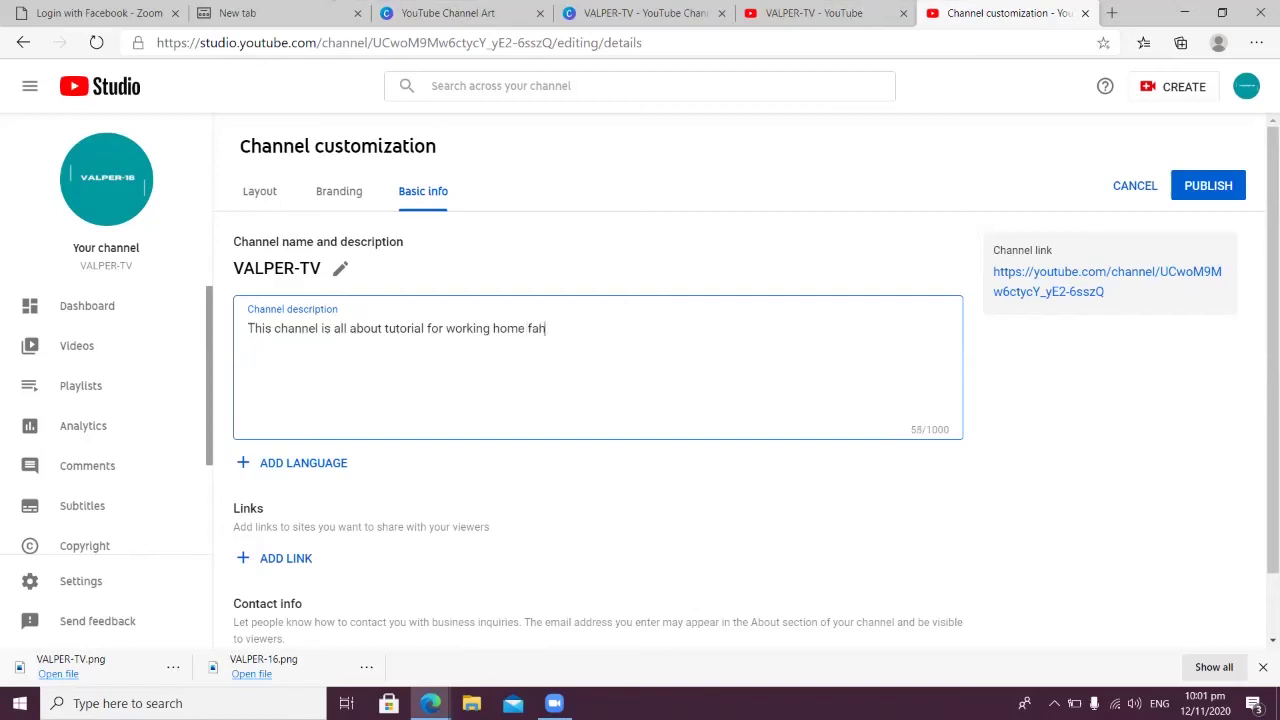
{"action": "type", "text": "her"}
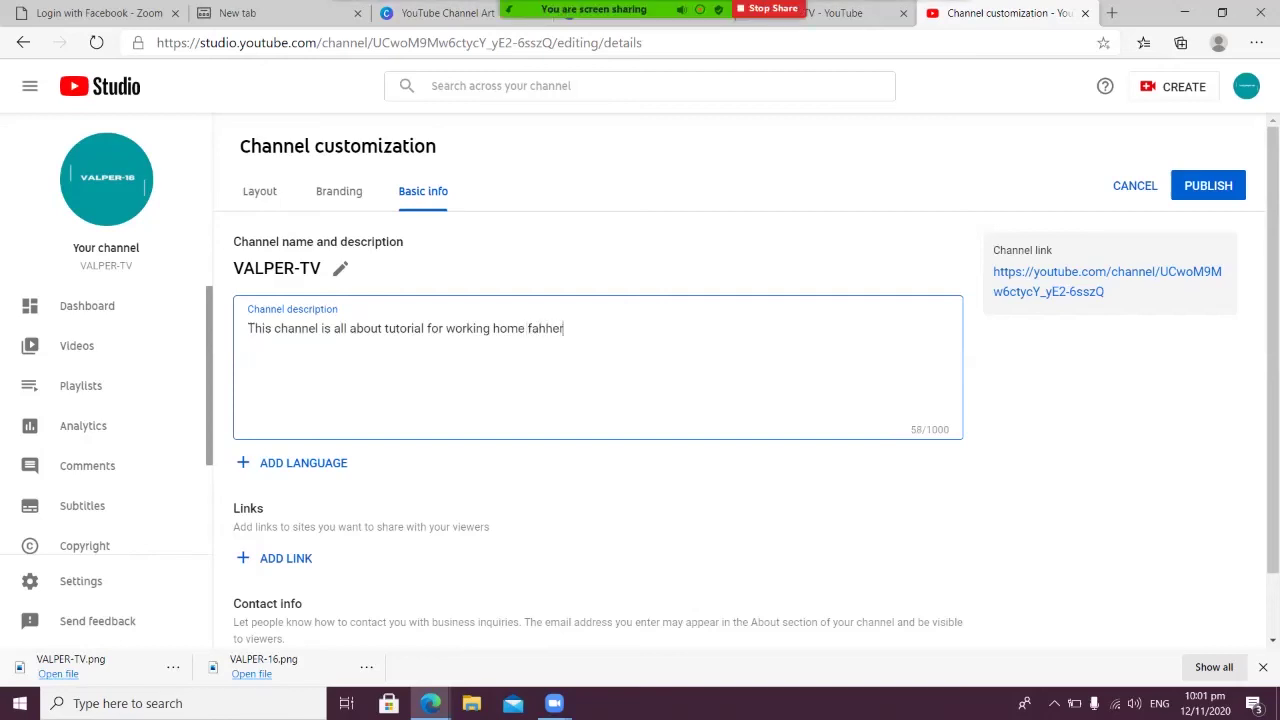
{"action": "key", "text": "BackSpace"}
{"action": "key", "text": "BackSpace"}
{"action": "key", "text": "BackSpace"}
{"action": "key", "text": "BackSpace"}
{"action": "key", "text": "BackSpace"}
{"action": "key", "text": "BackSpace"}
{"action": "key", "text": "BackSpace"}
{"action": "key", "text": "BackSpace"}
{"action": "key", "text": "BackSpace"}
{"action": "key", "text": "BackSpace"}
{"action": "key", "text": "BackSpace"}
{"action": "key", "text": "BackSpace"}
{"action": "key", "text": "BackSpace"}
{"action": "key", "text": "BackSpace"}
{"action": "key", "text": "BackSpace"}
{"action": "key", "text": "BackSpace"}
{"action": "key", "text": "BackSpace"}
{"action": "key", "text": "BackSpace"}
{"action": "key", "text": "BackSpace"}
{"action": "key", "text": "BackSpace"}
{"action": "key", "text": "BackSpace"}
{"action": "key", "text": "BackSpace"}
{"action": "key", "text": "BackSpace"}
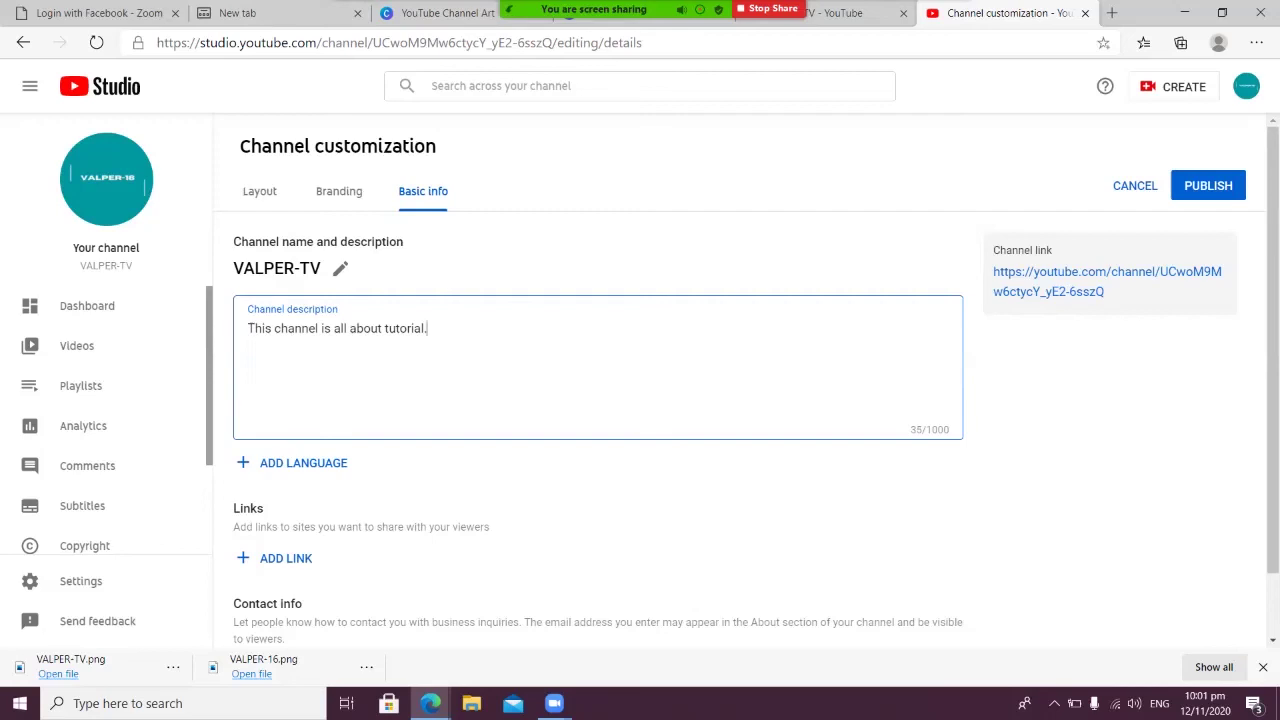
{"action": "scroll", "coordinate": [300, 400], "scroll_direction": "down", "scroll_amount": 1}
Set the channel translation's original language to Filipino
{"action": "left_click", "coordinate": [303, 389]}
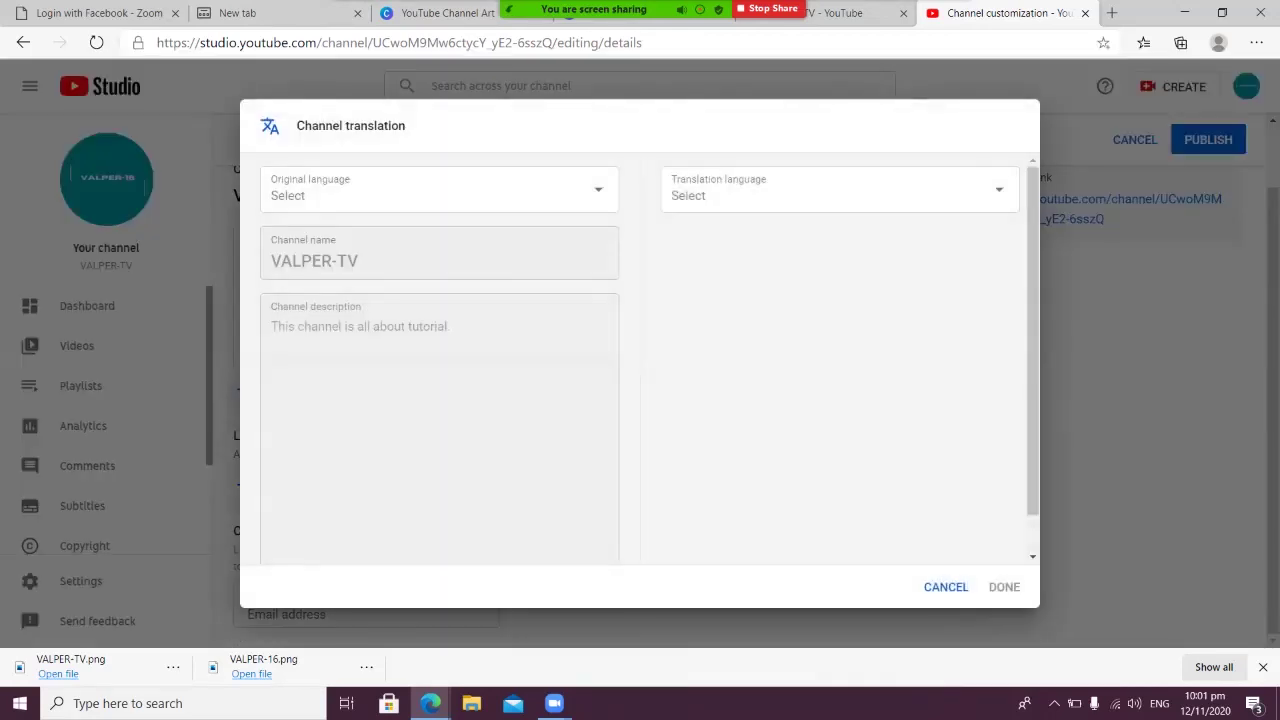
{"action": "left_click", "coordinate": [520, 192]}
{"action": "scroll", "coordinate": [440, 372], "scroll_direction": "down", "scroll_amount": 2}
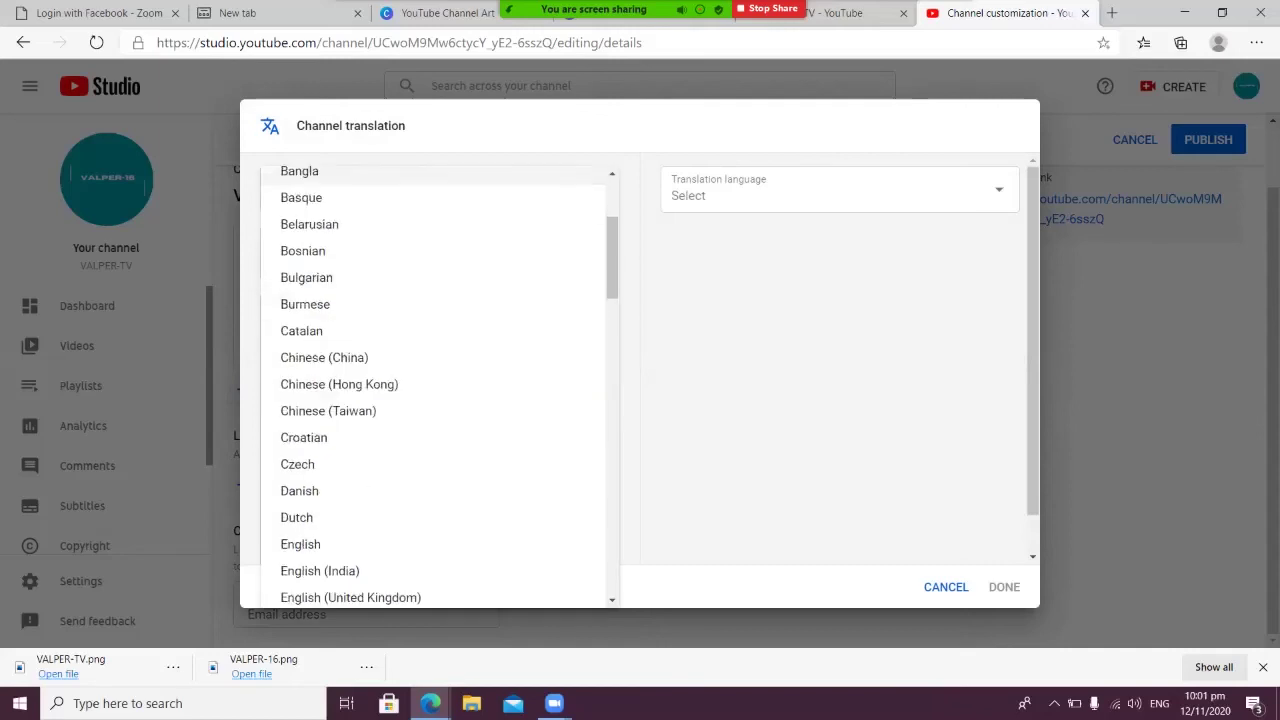
{"action": "scroll", "coordinate": [440, 373], "scroll_direction": "down", "scroll_amount": 15}
{"action": "scroll", "coordinate": [440, 373], "scroll_direction": "up", "scroll_amount": 10}
{"action": "left_click", "coordinate": [440, 491]}
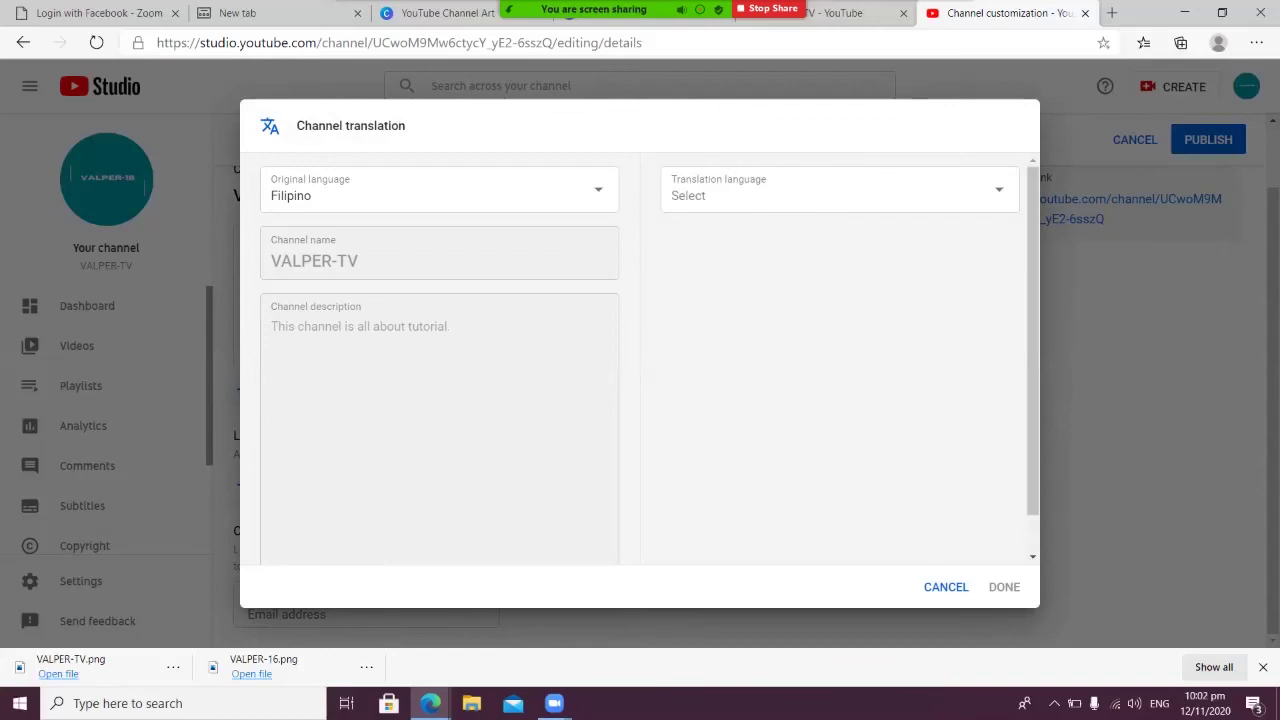
{"action": "left_click", "coordinate": [560, 190]}
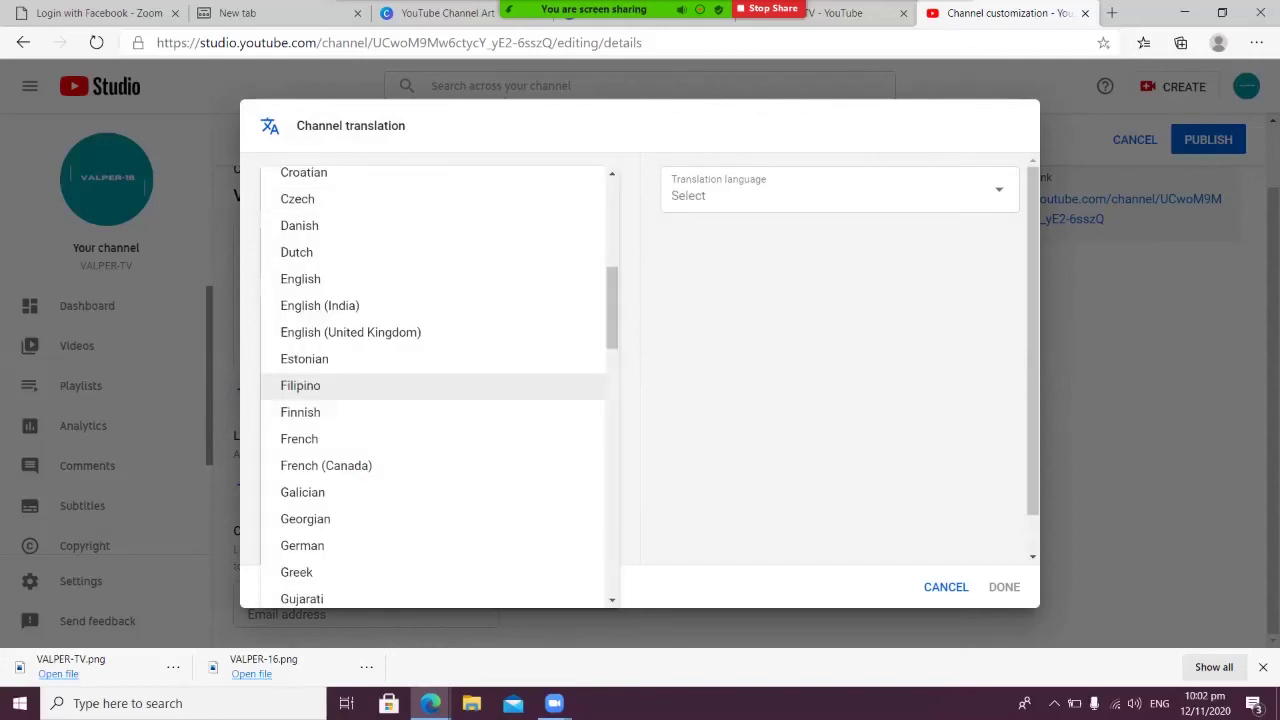
{"action": "key", "text": "Escape"}
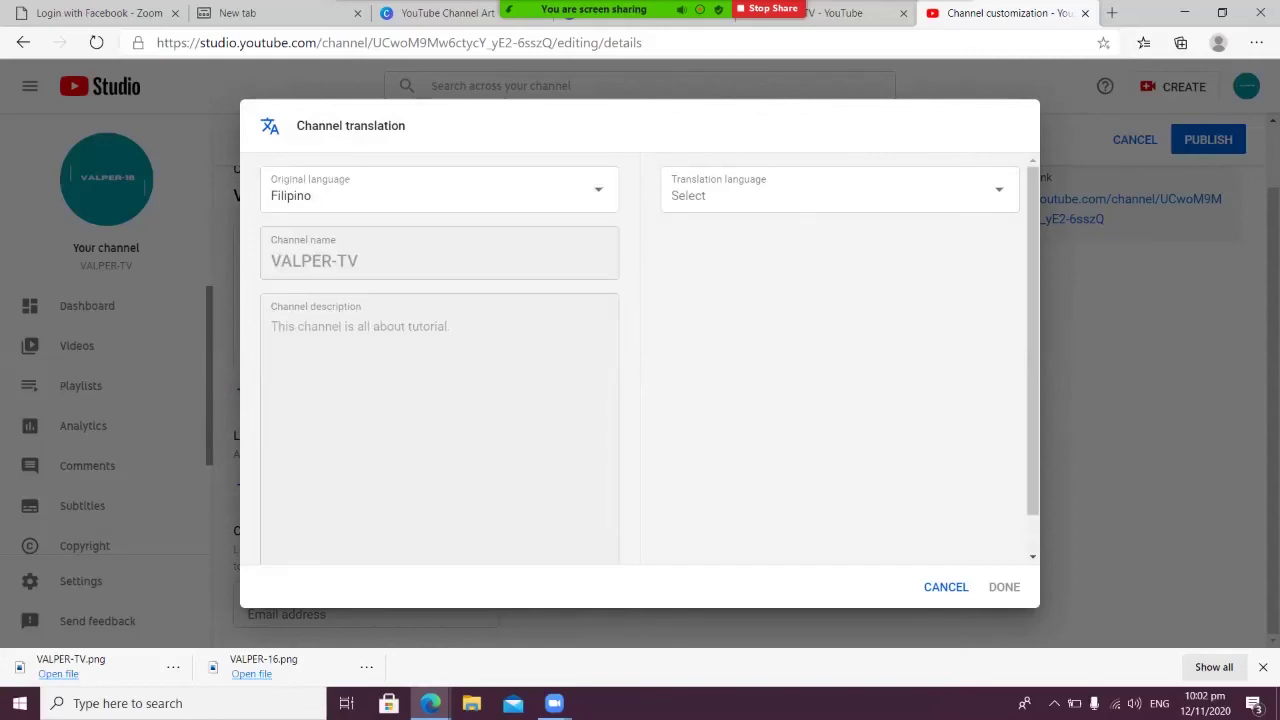
{"action": "left_click", "coordinate": [560, 190]}
{"action": "key", "text": "Up"}
{"action": "key", "text": "Up"}
{"action": "key", "text": "Up"}
{"action": "key", "text": "Up"}
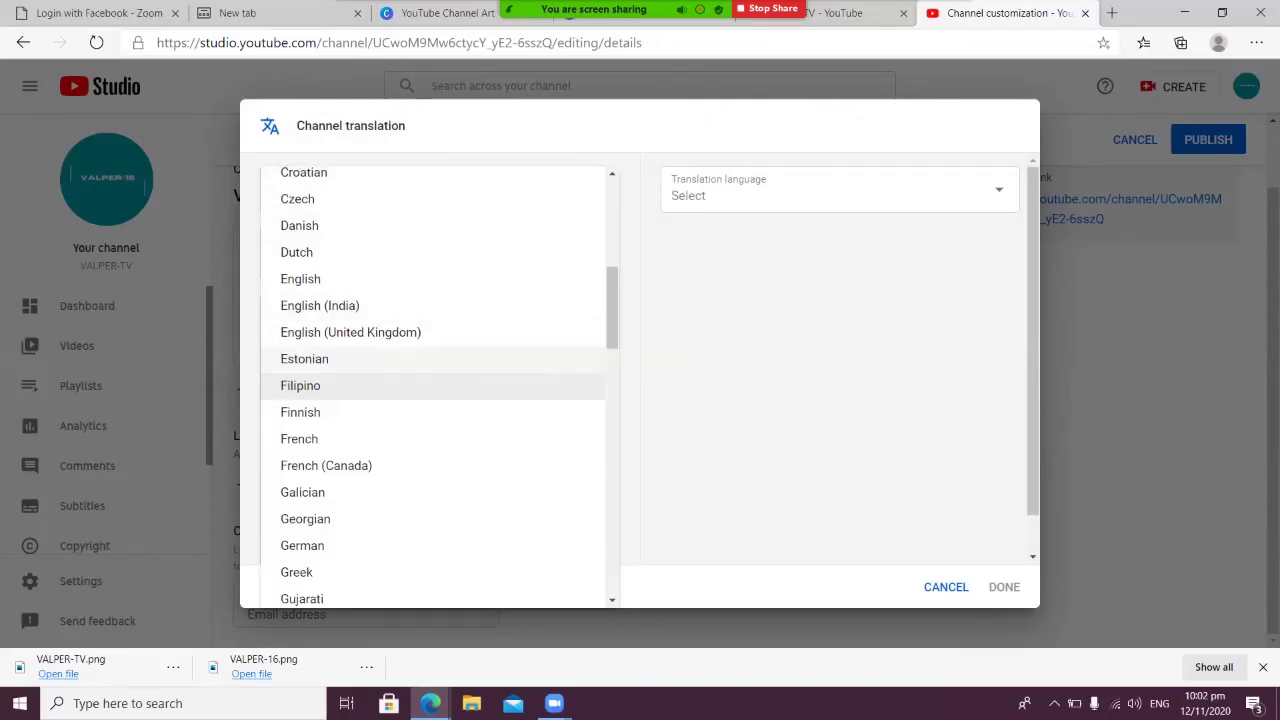
{"action": "key", "text": "Return"}
{"action": "key", "text": "Return"}
{"action": "key", "text": "Down"}
{"action": "key", "text": "Down"}
{"action": "key", "text": "Down"}
{"action": "key", "text": "Down"}
{"action": "key", "text": "Return"}
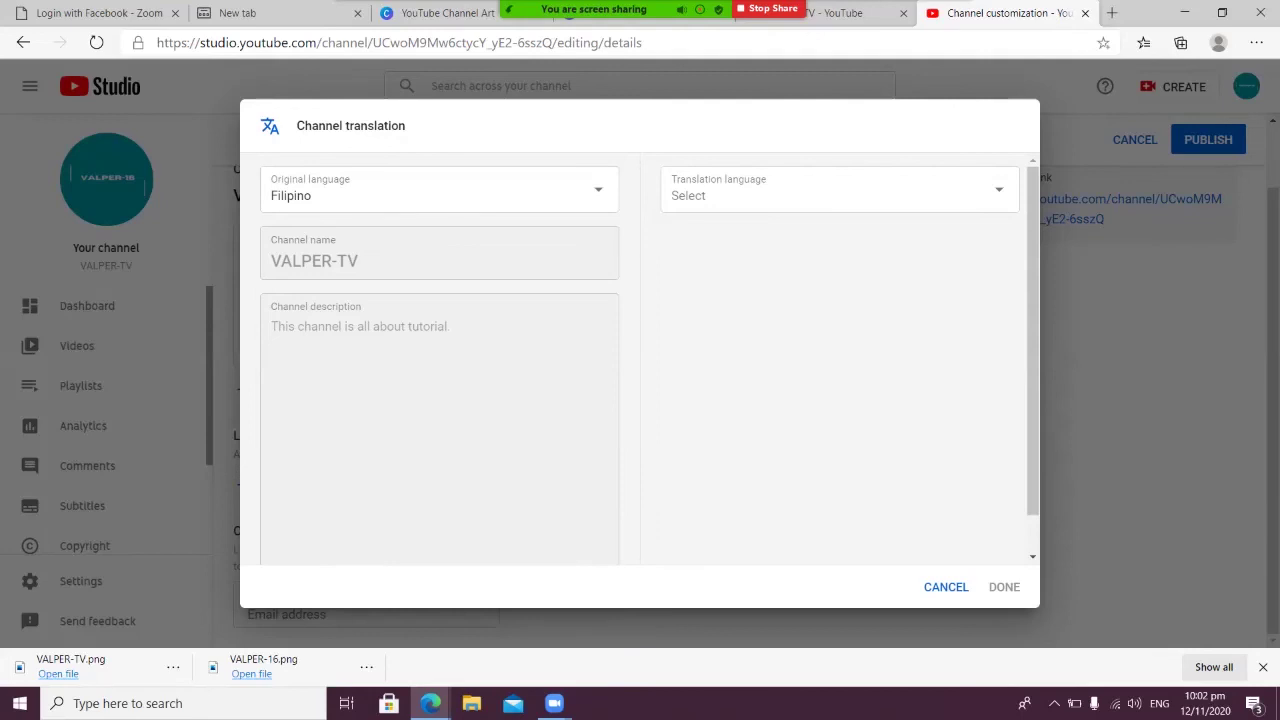
Choose English as the translation language, then cancel the dialog without saving
{"action": "left_click", "coordinate": [840, 190]}
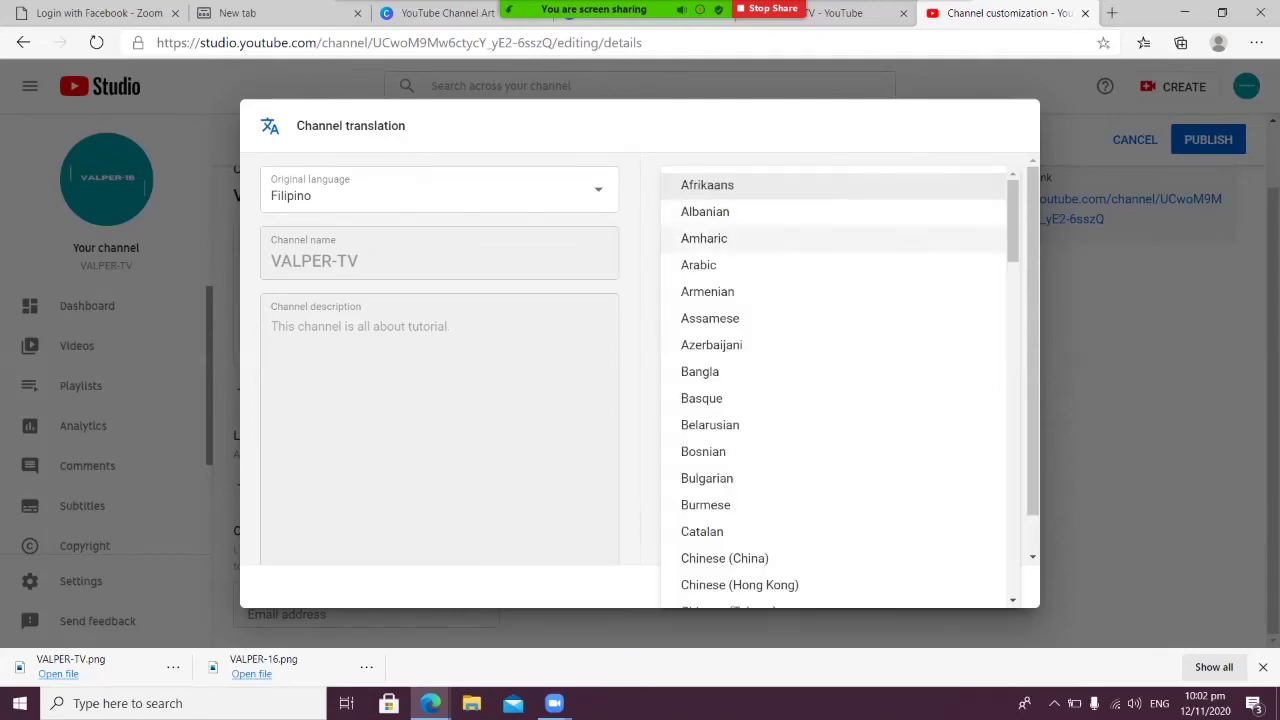
{"action": "scroll", "coordinate": [726, 470], "scroll_direction": "down", "scroll_amount": 4}
{"action": "left_click", "coordinate": [701, 283]}
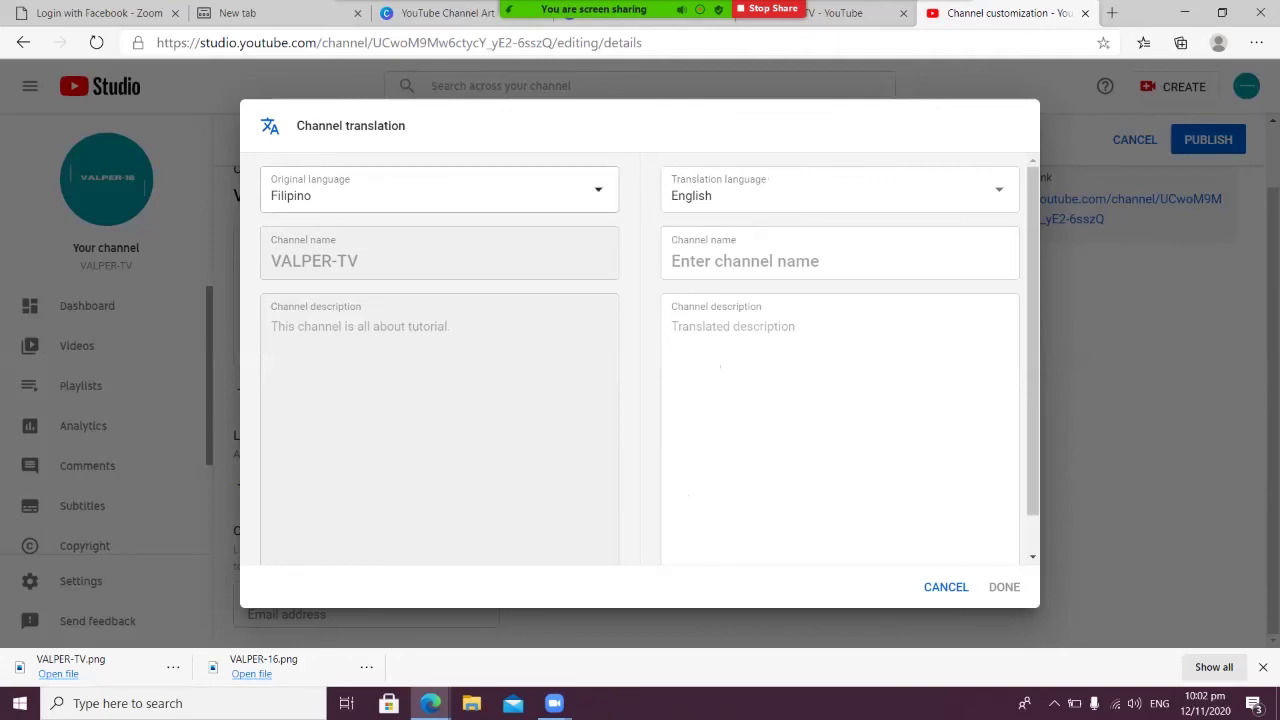
{"action": "scroll", "coordinate": [650, 360], "scroll_direction": "down", "scroll_amount": 1}
{"action": "scroll", "coordinate": [650, 360], "scroll_direction": "up", "scroll_amount": 1}
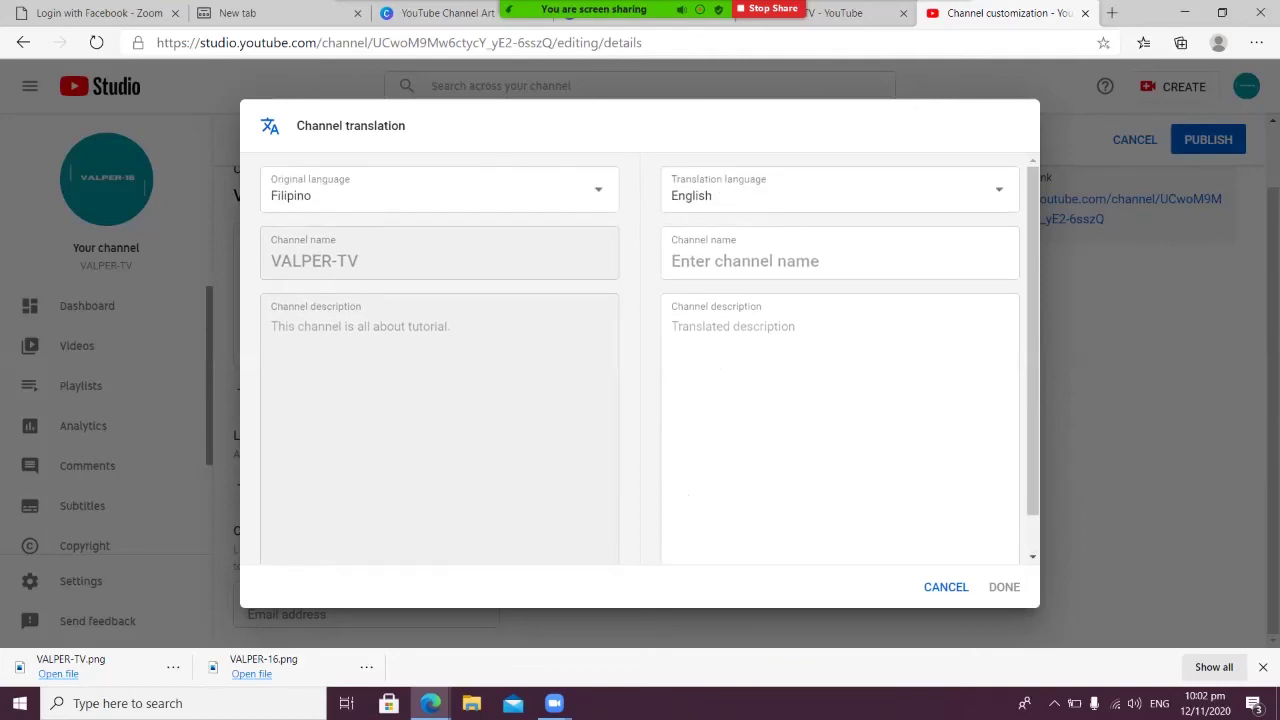
{"action": "left_click", "coordinate": [946, 587]}
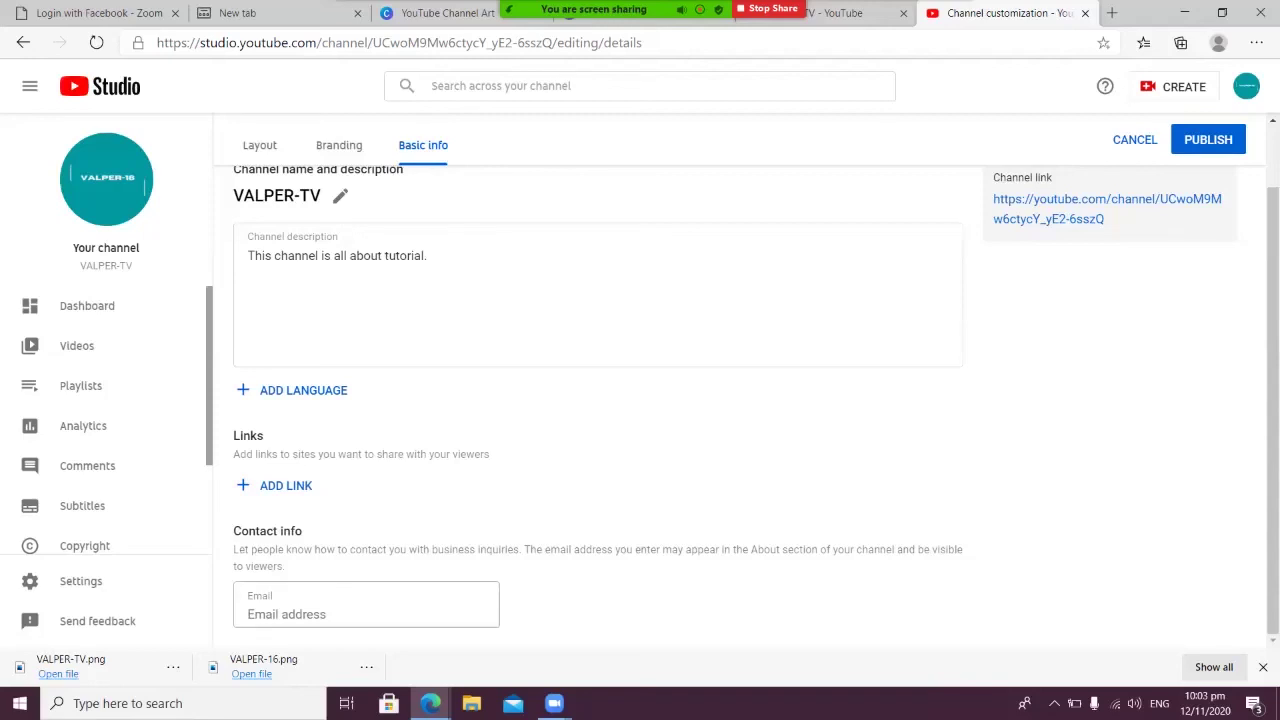
Enter the contact email address under Contact info and publish the changes
{"action": "left_click", "coordinate": [360, 614]}
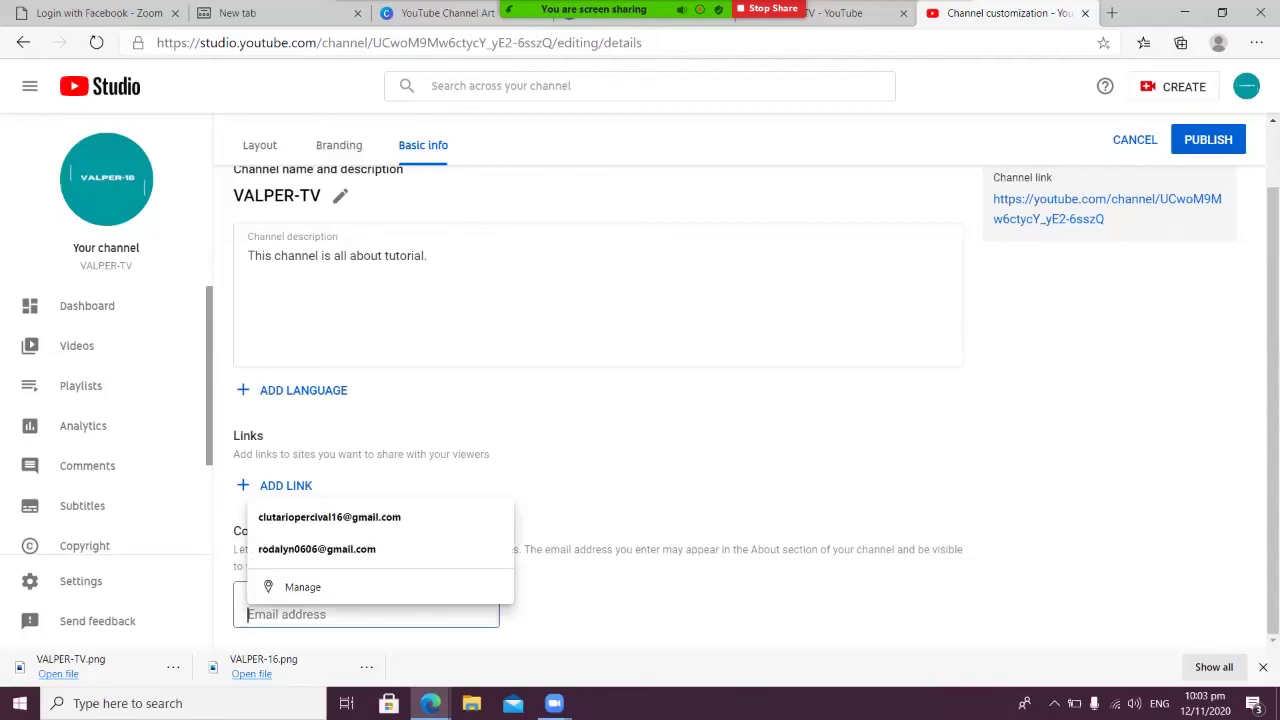
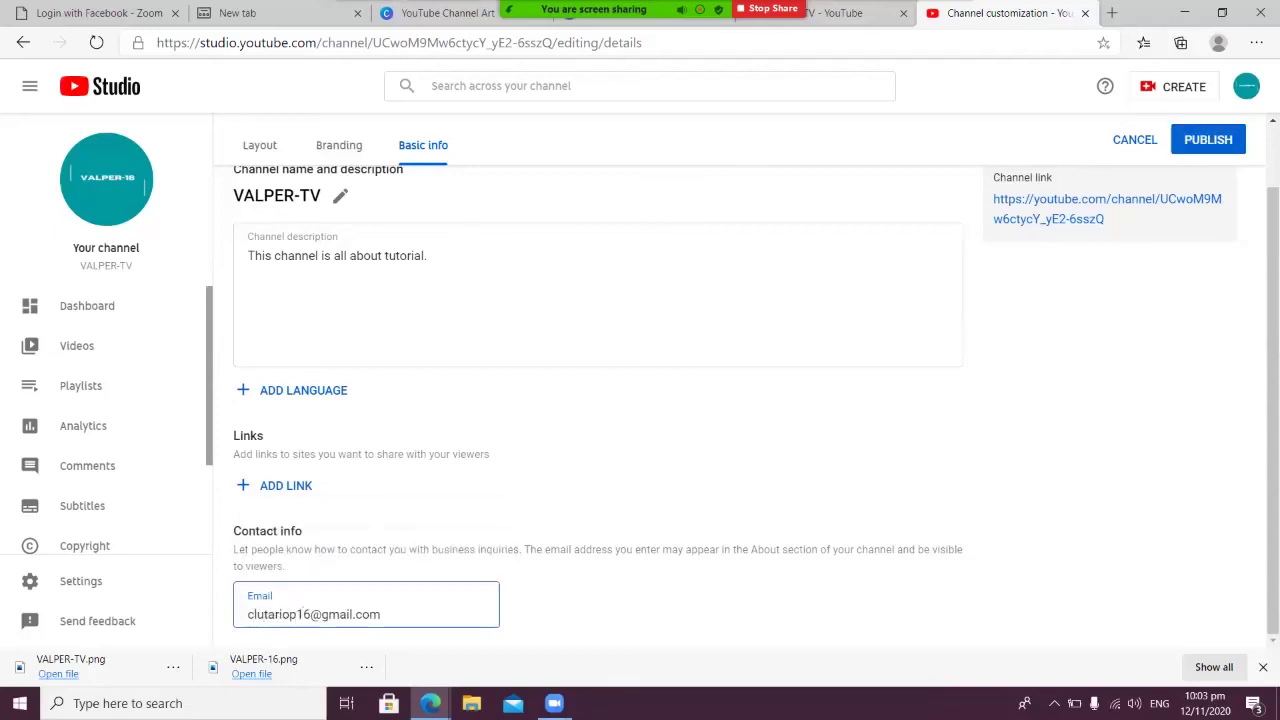
{"action": "left_click", "coordinate": [1208, 139]}
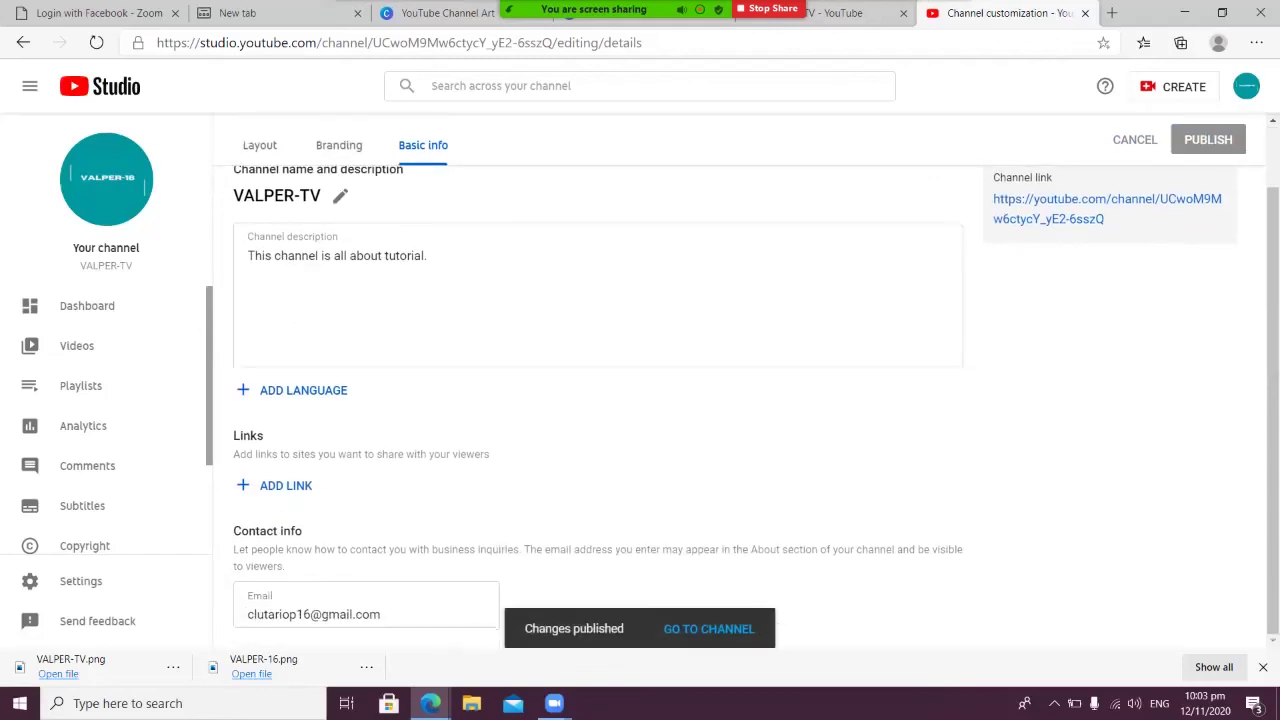
View the published VALPER-TV channel page, then open account settings from the avatar menu
{"action": "left_click", "coordinate": [712, 630]}
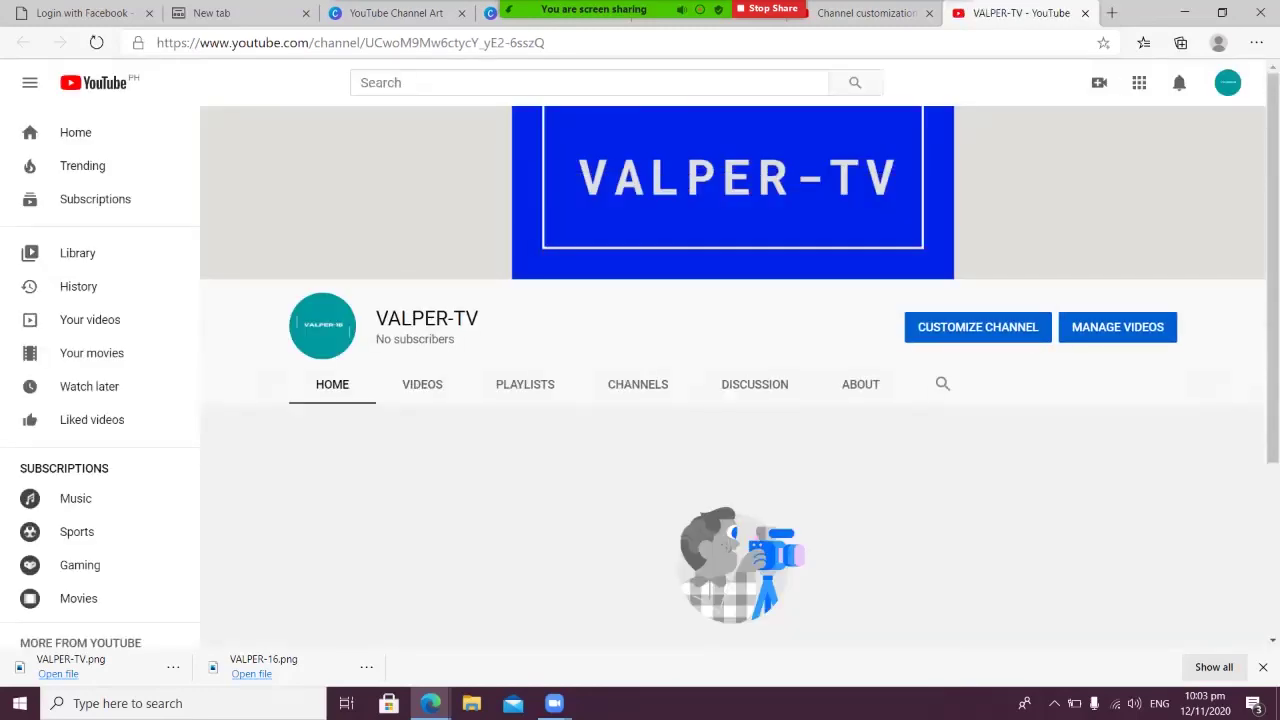
{"action": "scroll", "coordinate": [733, 400], "scroll_direction": "down", "scroll_amount": 3}
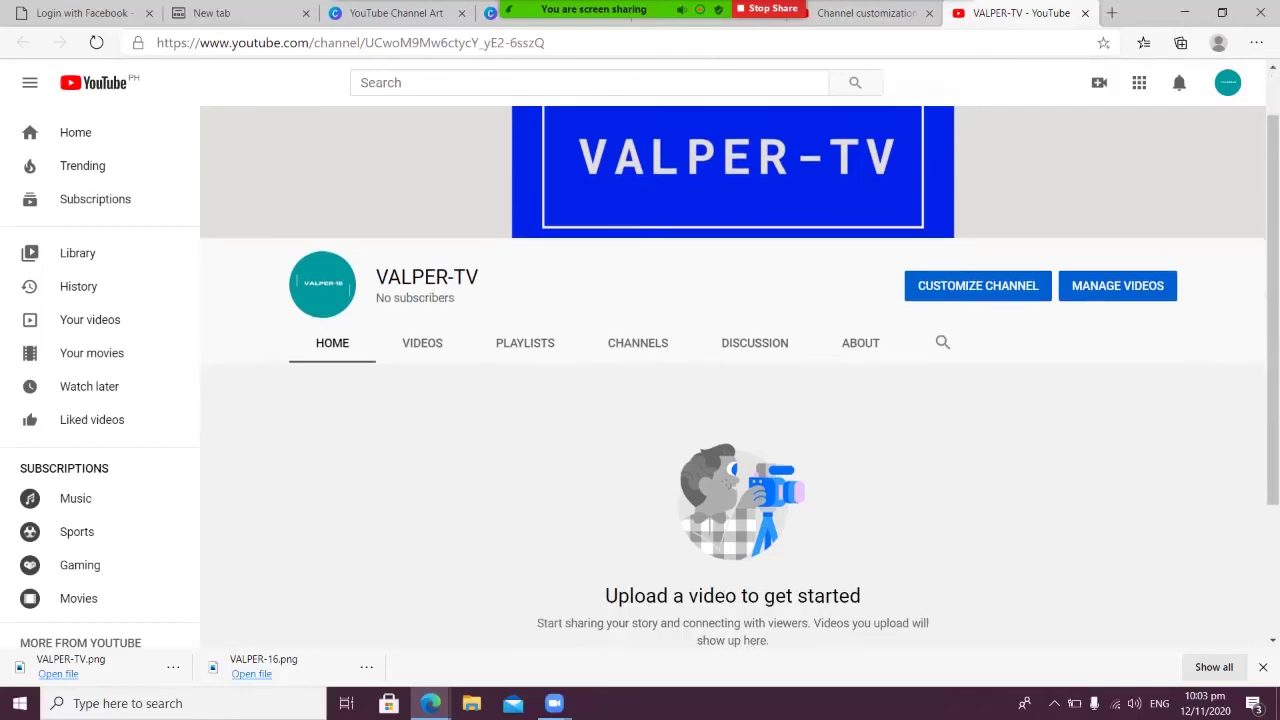
{"action": "scroll", "coordinate": [733, 400], "scroll_direction": "up", "scroll_amount": 3}
{"action": "scroll", "coordinate": [733, 400], "scroll_direction": "down", "scroll_amount": 1}
{"action": "scroll", "coordinate": [733, 400], "scroll_direction": "down", "scroll_amount": 2}
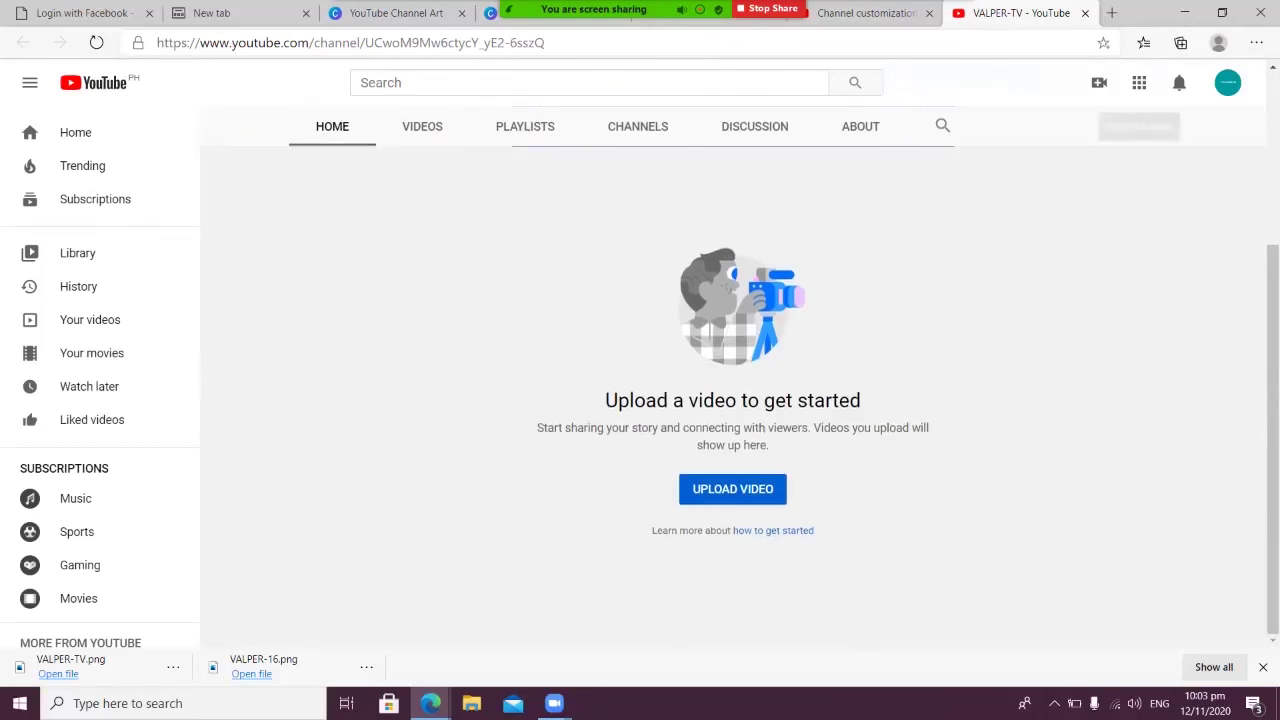
{"action": "scroll", "coordinate": [733, 400], "scroll_direction": "up", "scroll_amount": 3}
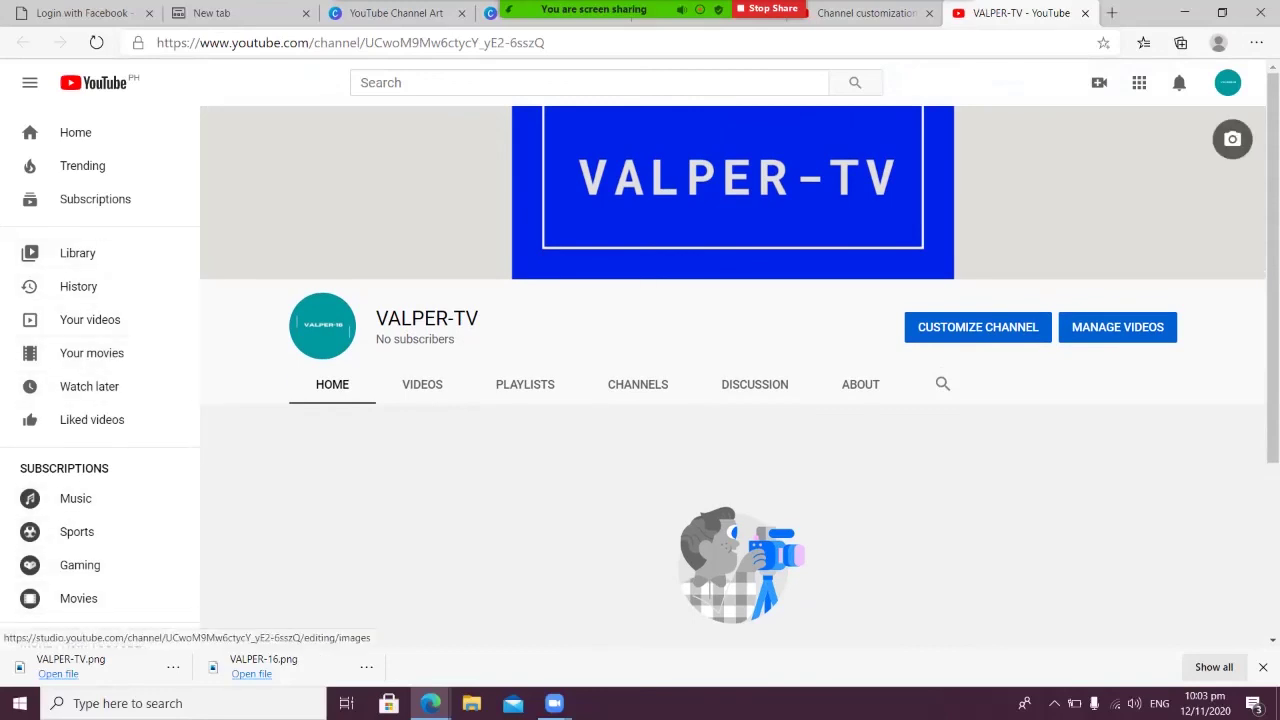
{"action": "left_click", "coordinate": [1228, 82]}
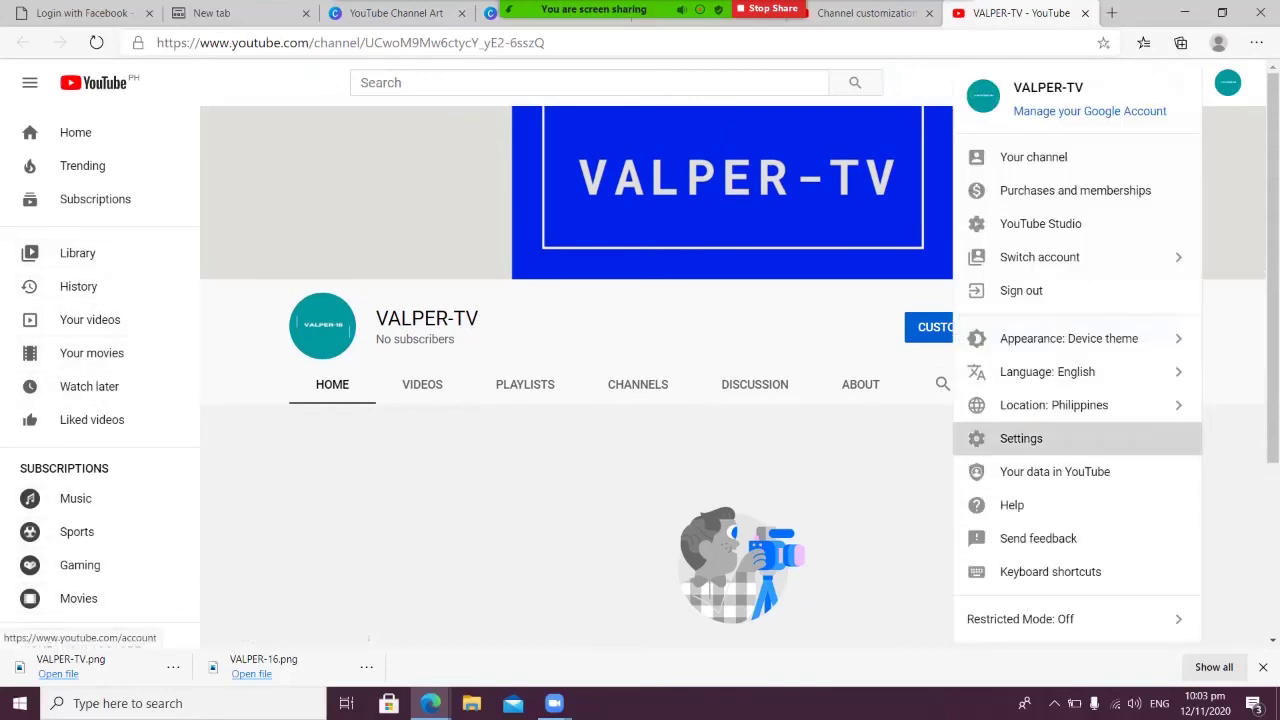
{"action": "left_click", "coordinate": [1021, 438]}
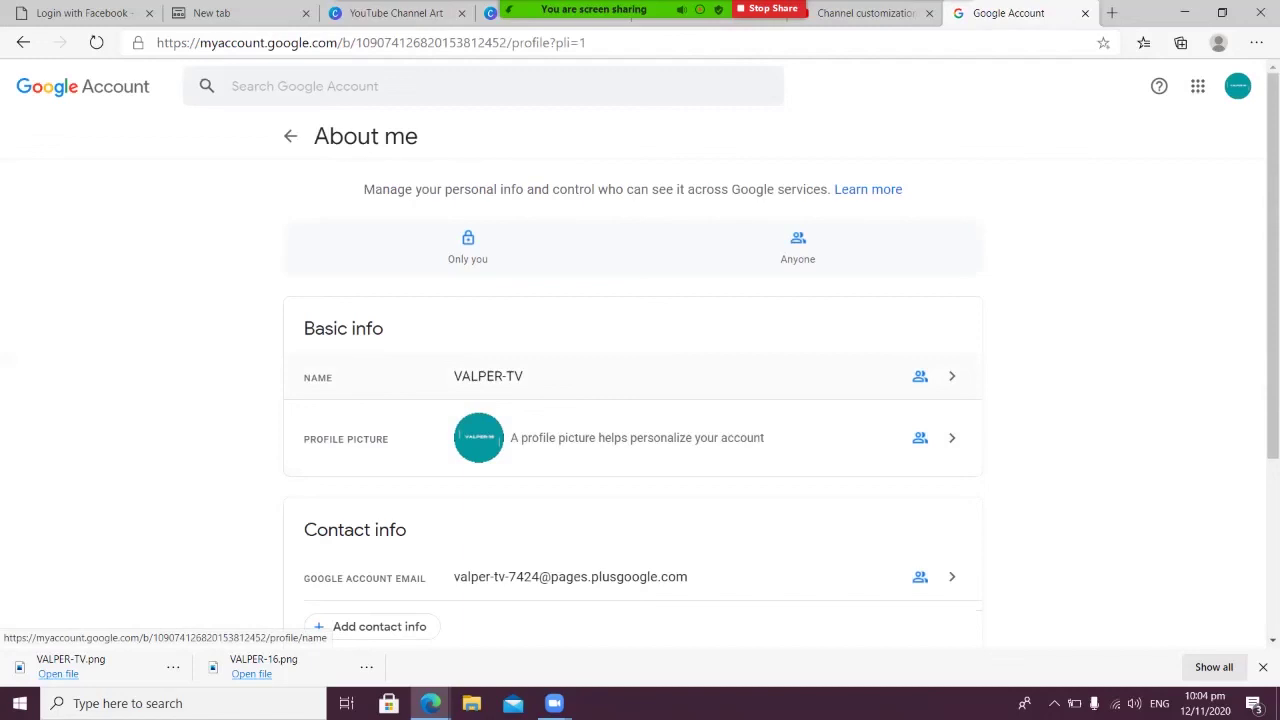
Open the account name details, start an edit, cancel it, and return to Personal info
{"action": "scroll", "coordinate": [640, 420], "scroll_direction": "down", "scroll_amount": 1}
{"action": "scroll", "coordinate": [640, 420], "scroll_direction": "up", "scroll_amount": 1}
{"action": "left_click", "coordinate": [680, 376]}
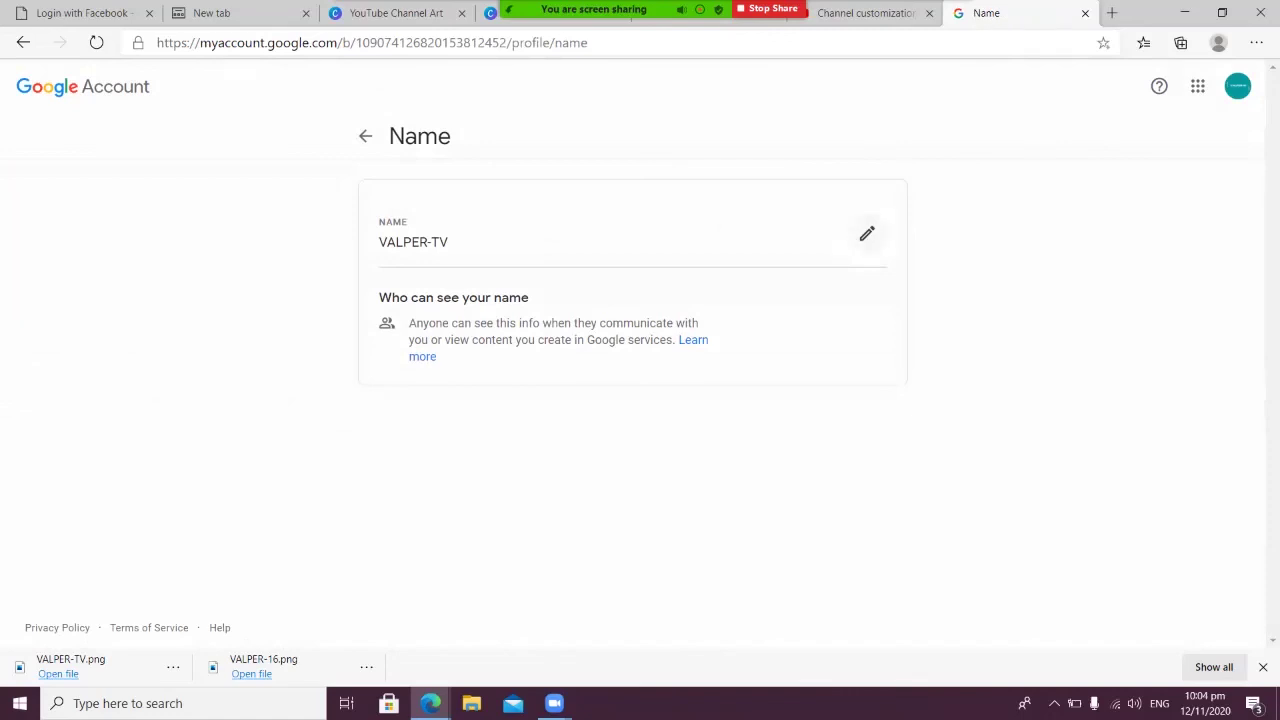
{"action": "left_click", "coordinate": [867, 234]}
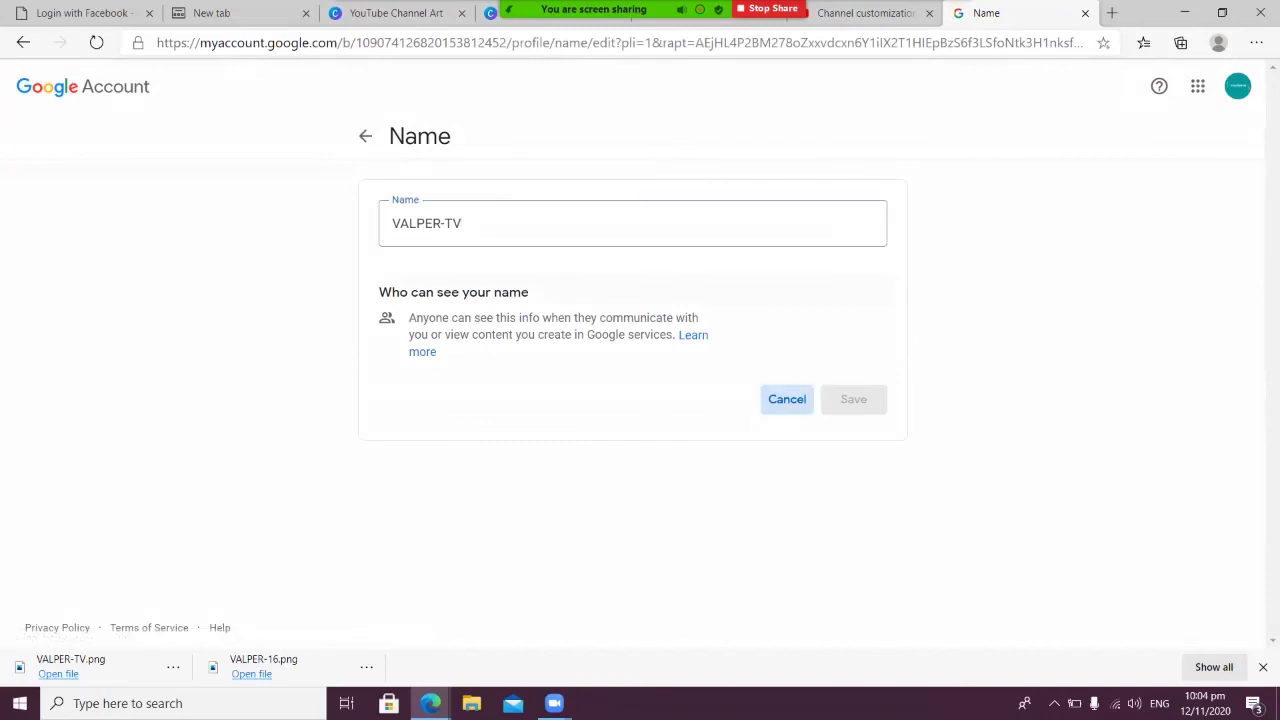
{"action": "left_click", "coordinate": [787, 399]}
{"action": "key", "text": "alt+Left"}
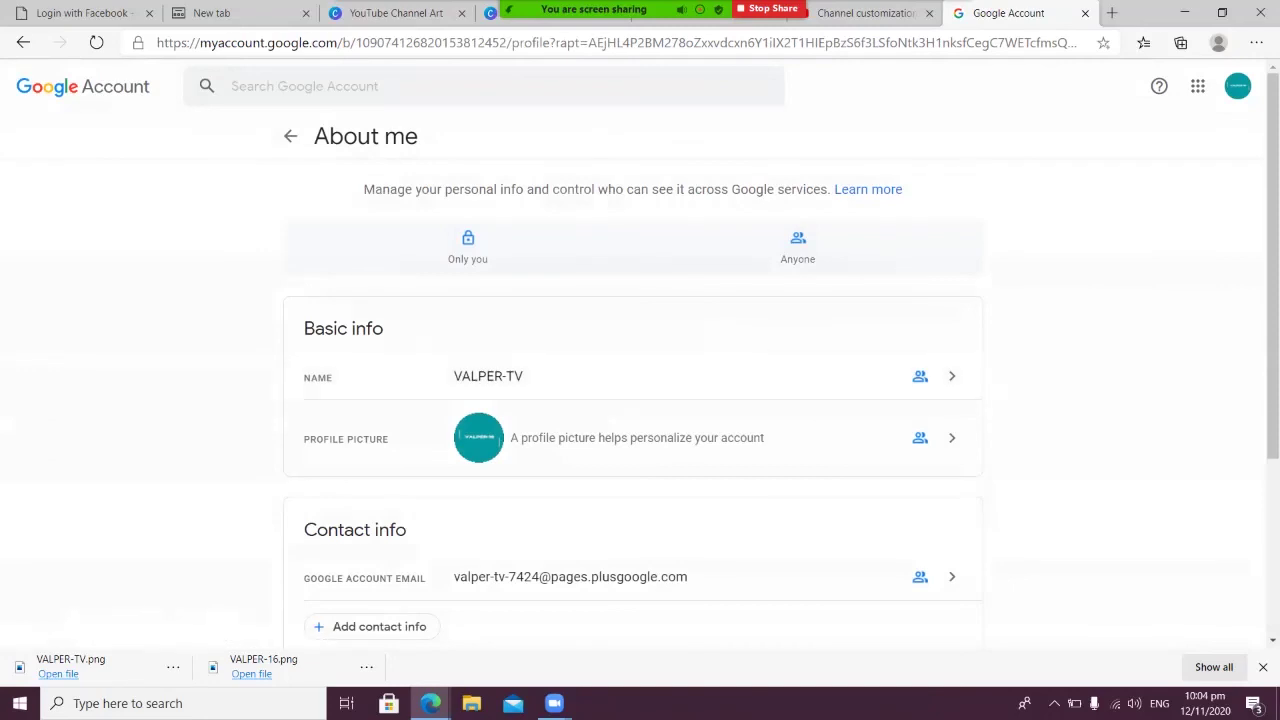
{"action": "left_click", "coordinate": [290, 136]}
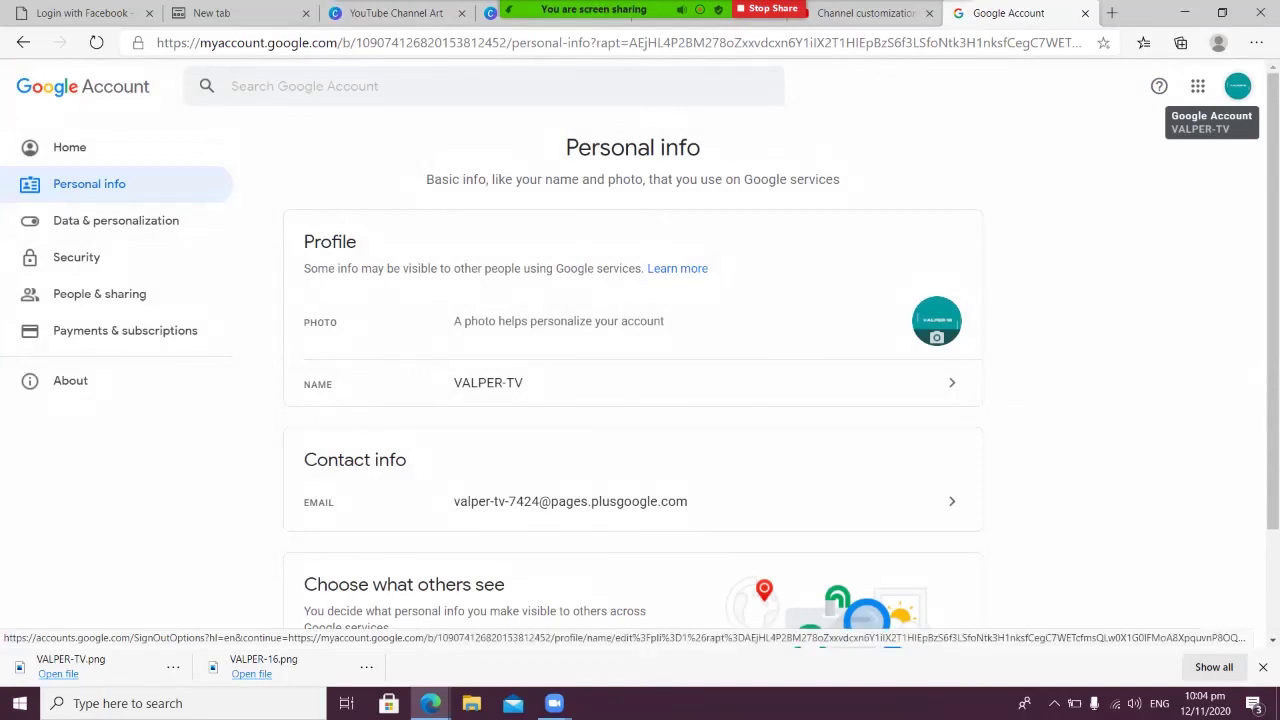
Return to the Channel customization tab and close the Google Account page
{"action": "left_click", "coordinate": [1238, 86]}
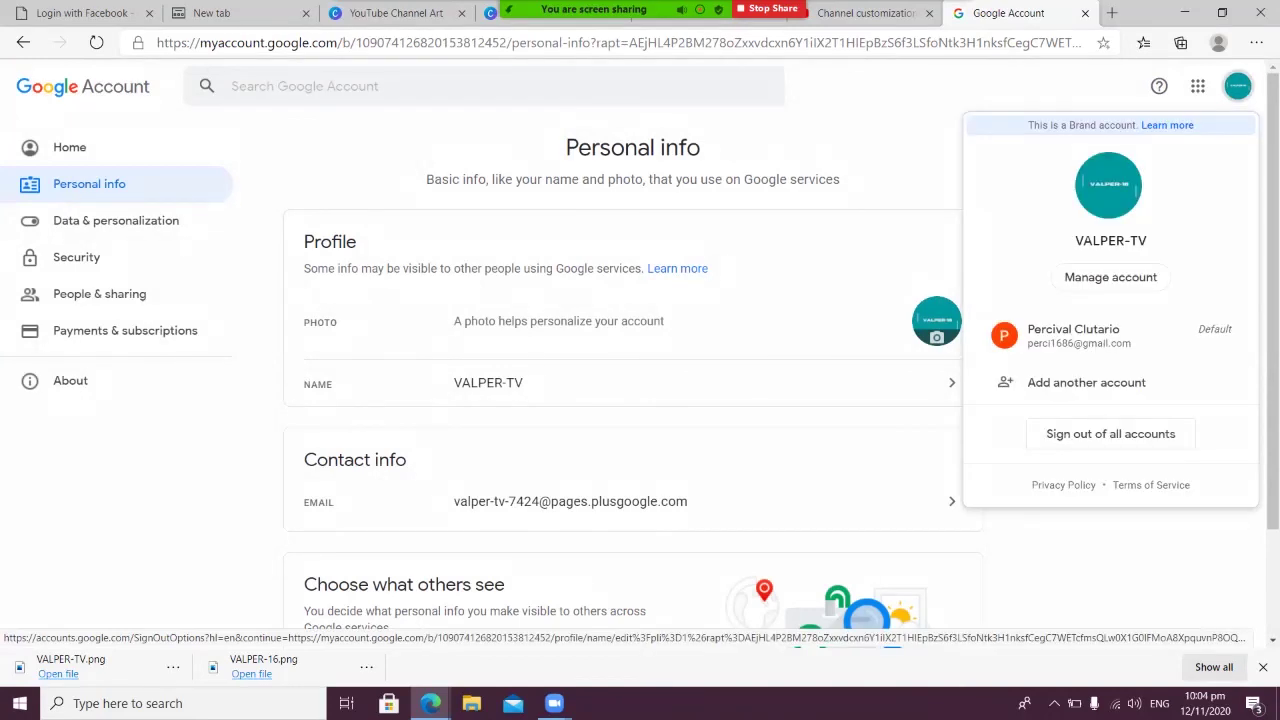
{"action": "key", "text": "Escape"}
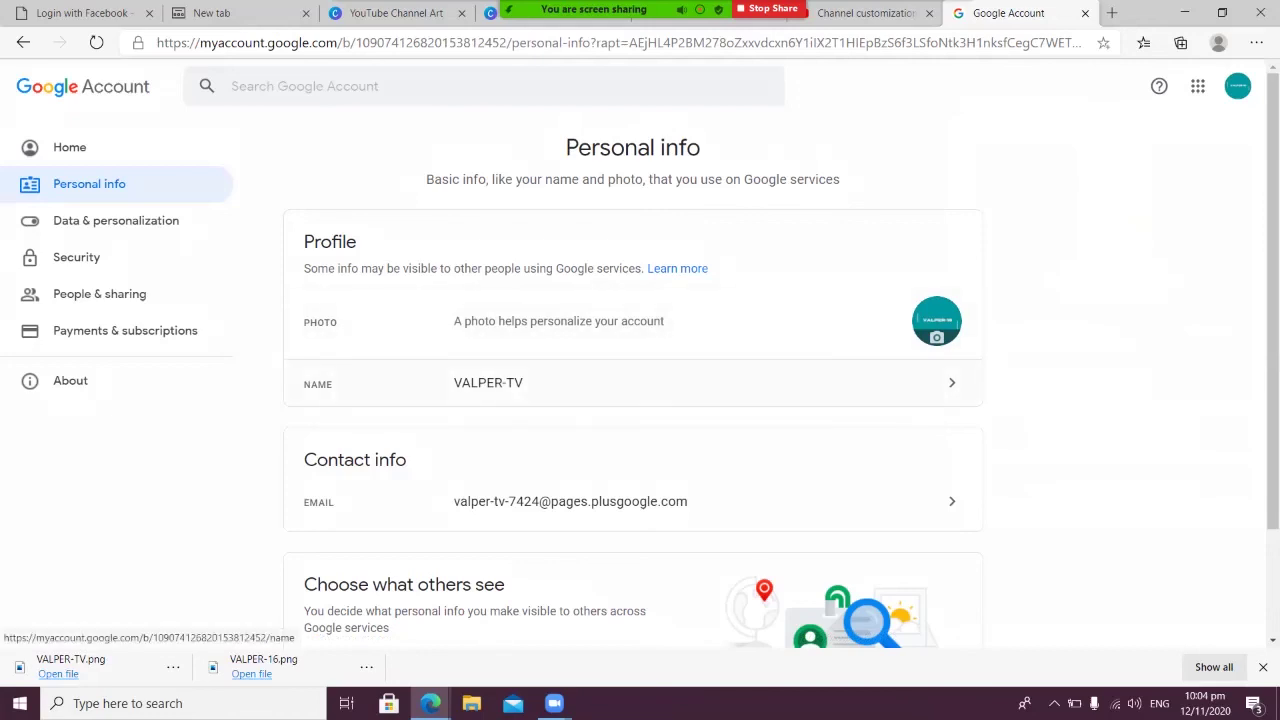
{"action": "scroll", "coordinate": [633, 400], "scroll_direction": "down", "scroll_amount": 1}
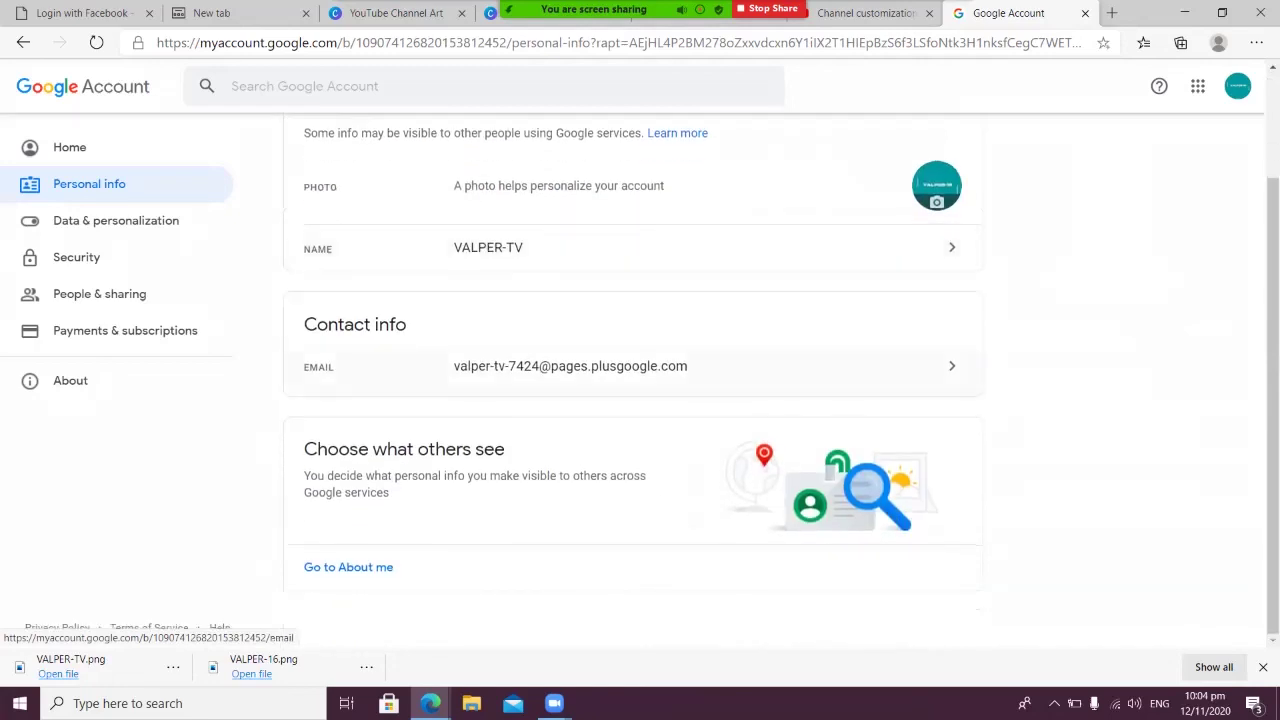
{"action": "scroll", "coordinate": [633, 400], "scroll_direction": "up", "scroll_amount": 1}
{"action": "scroll", "coordinate": [633, 400], "scroll_direction": "down", "scroll_amount": 1}
{"action": "scroll", "coordinate": [633, 400], "scroll_direction": "up", "scroll_amount": 1}
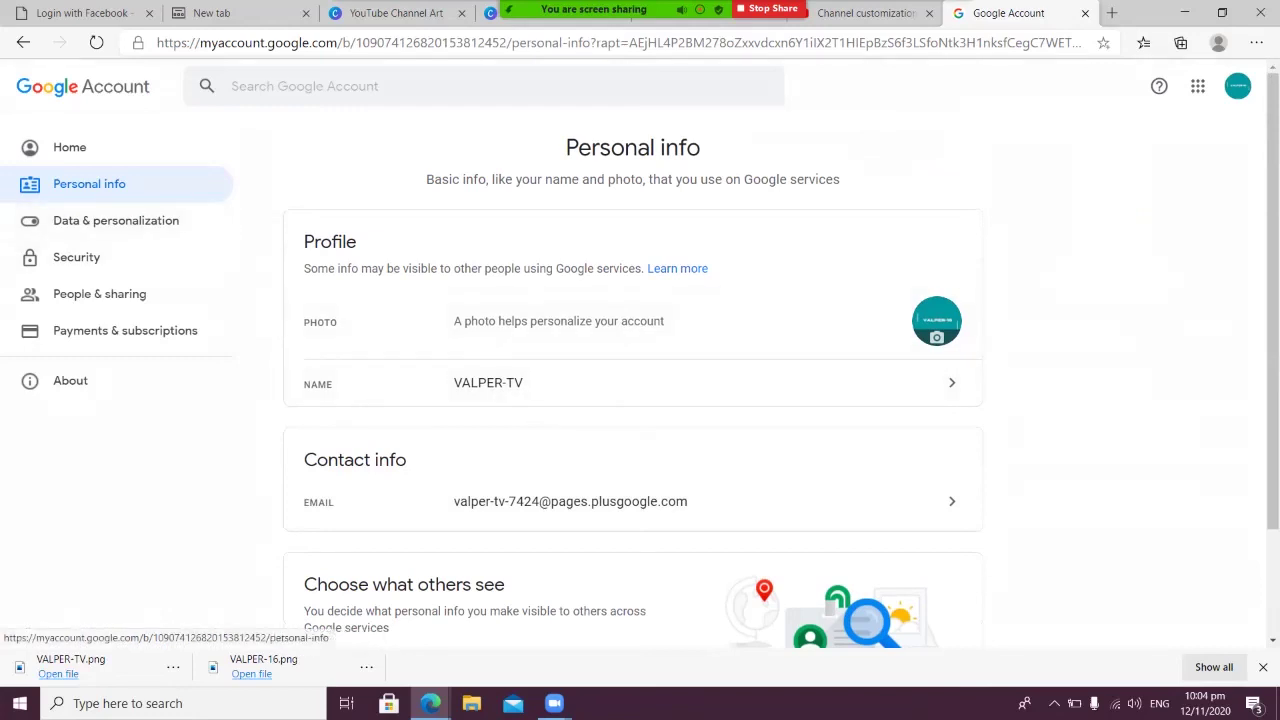
{"action": "left_click", "coordinate": [865, 13]}
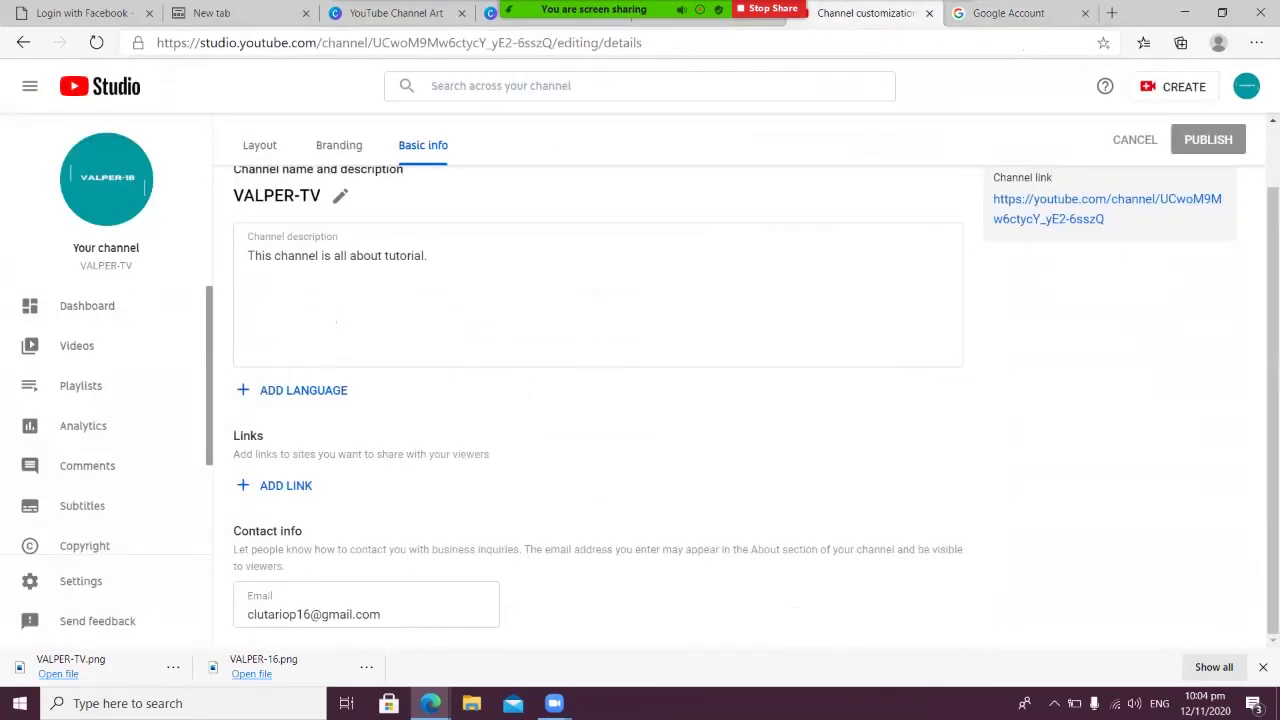
{"action": "left_click", "coordinate": [1085, 13]}
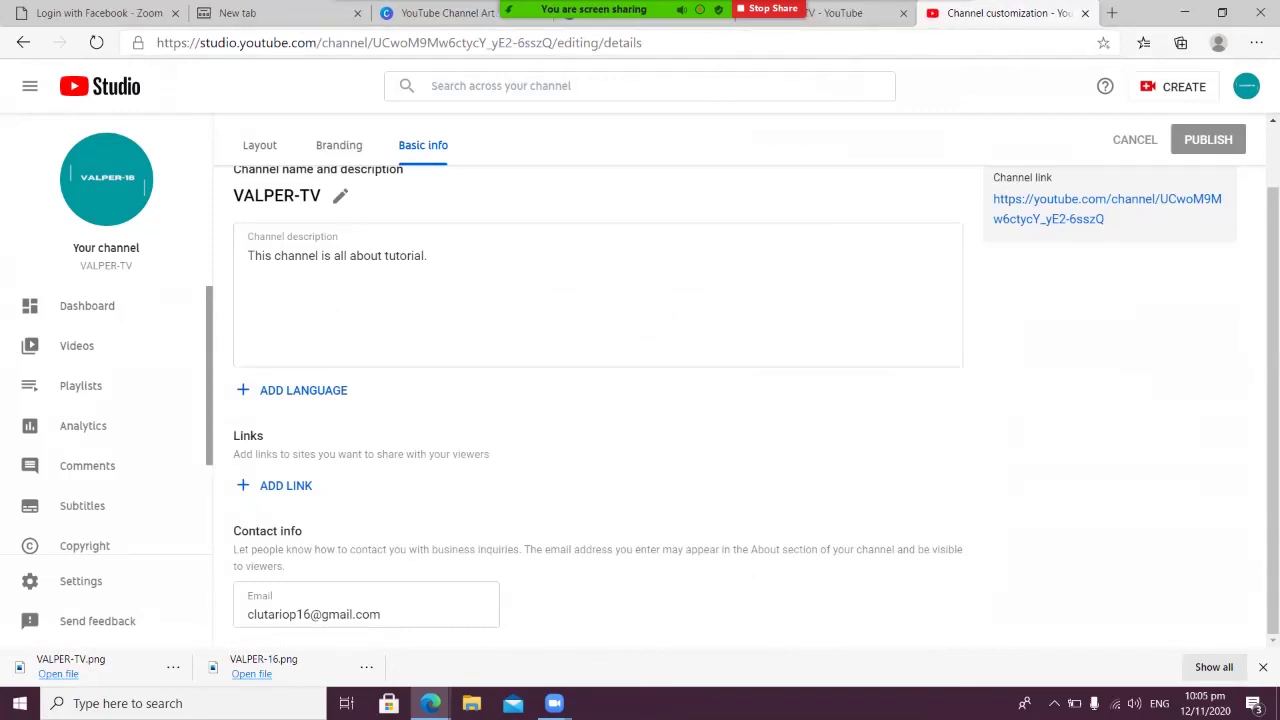
{"action": "scroll", "coordinate": [640, 400], "scroll_direction": "up", "scroll_amount": 1}
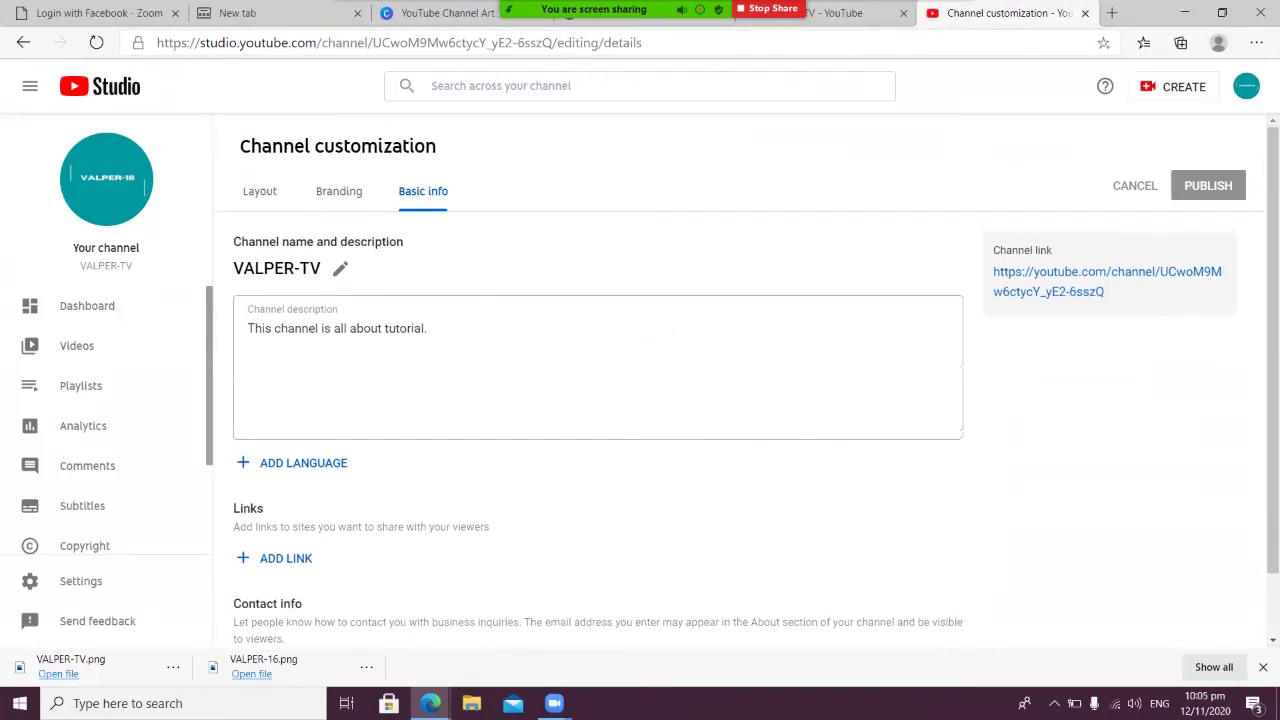